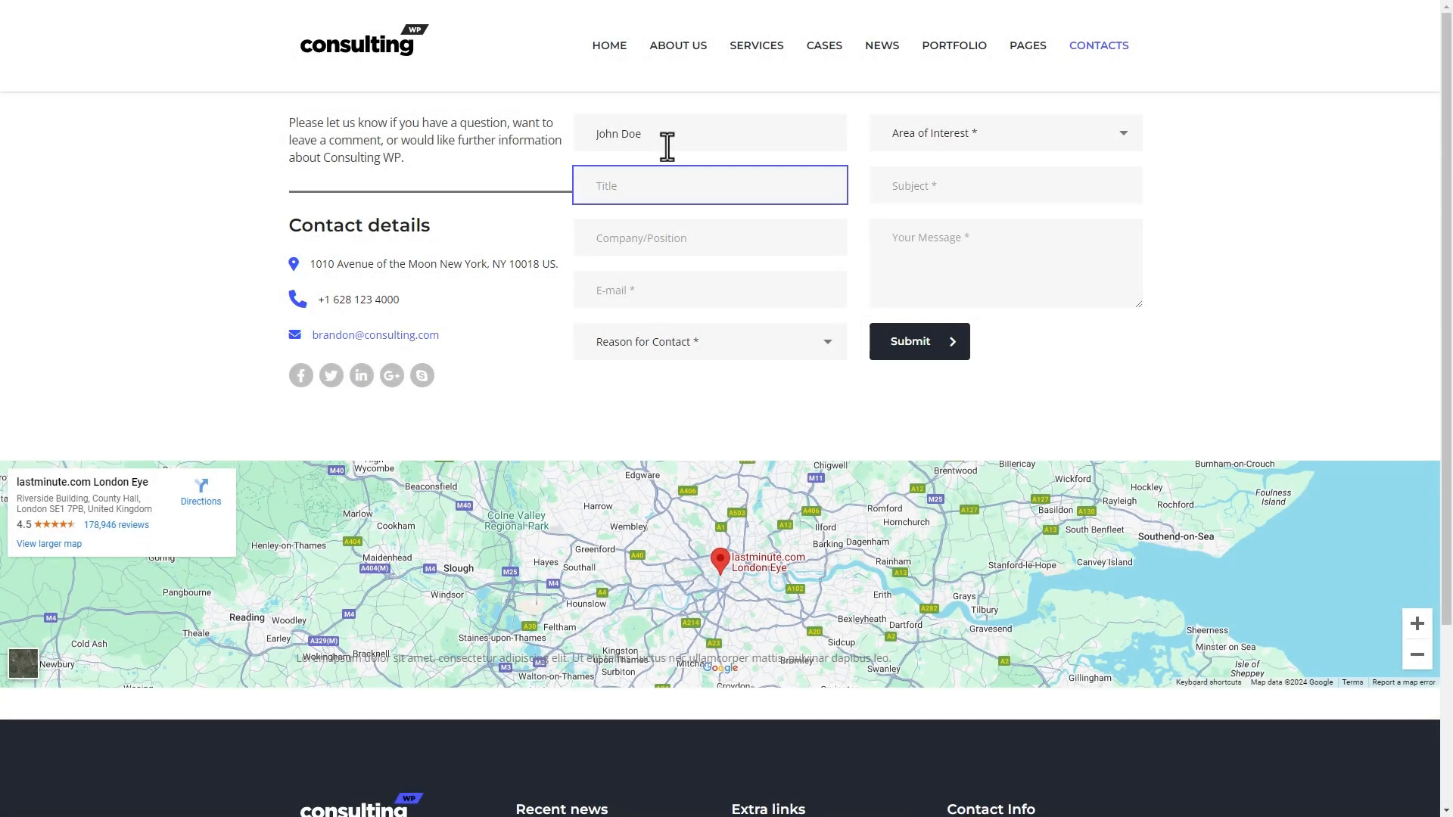
- Enter company Stylemixthemes and an e-mail, and choose Value1 as the reason for contact
{"action": "left_click", "coordinate": [737, 237]}
{"action": "type", "text": "Stylemixthemes"}
{"action": "left_click", "coordinate": [715, 290]}
{"action": "type", "text": "myemail@email."}
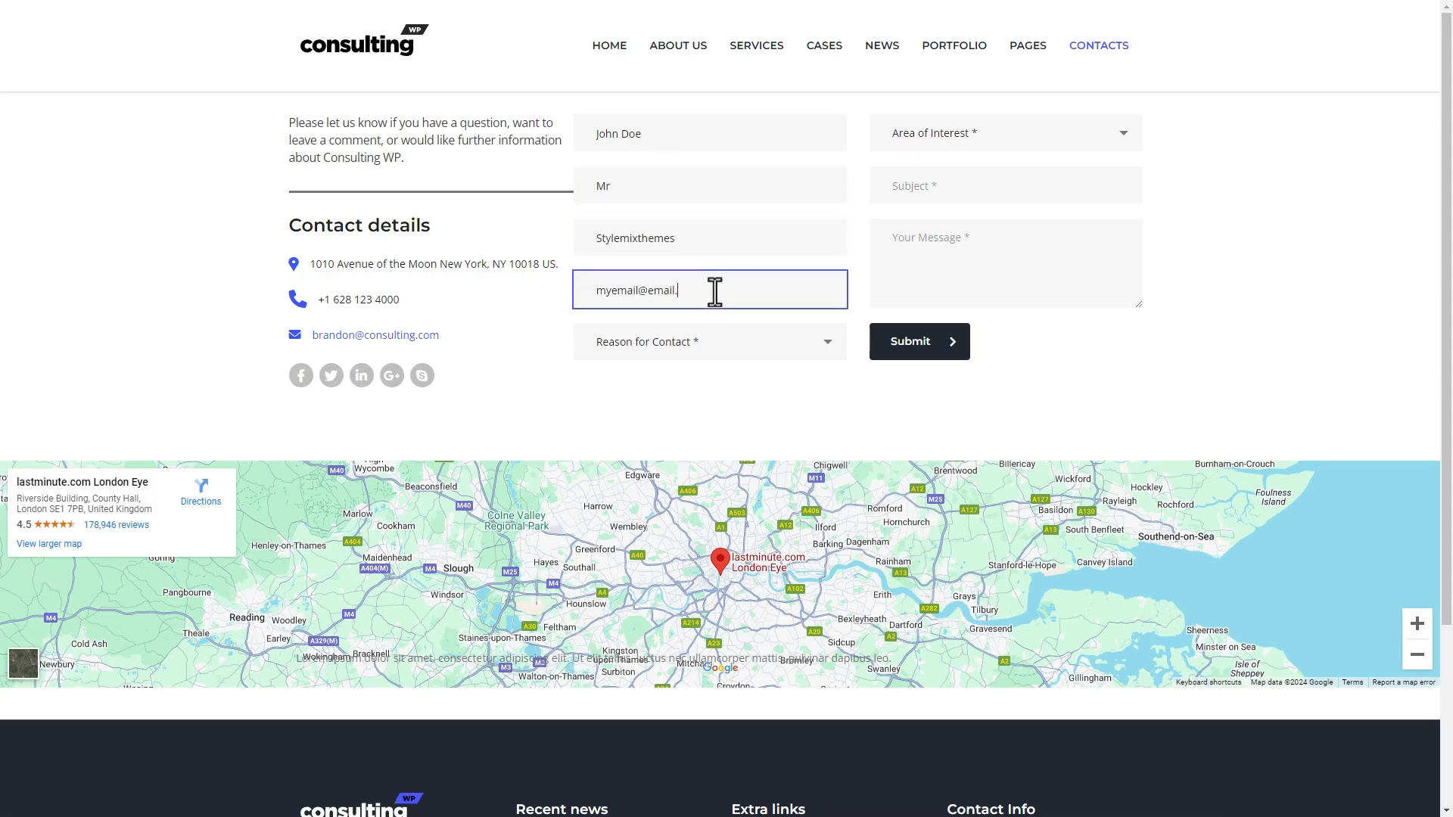
{"action": "type", "text": "com"}
{"action": "left_click", "coordinate": [711, 343]}
{"action": "left_click", "coordinate": [707, 412]}
- Choose Value2 as area of interest, correct the subject, add a short message and submit
{"action": "left_click", "coordinate": [977, 133]}
{"action": "left_click", "coordinate": [969, 237]}
{"action": "left_click", "coordinate": [942, 175]}
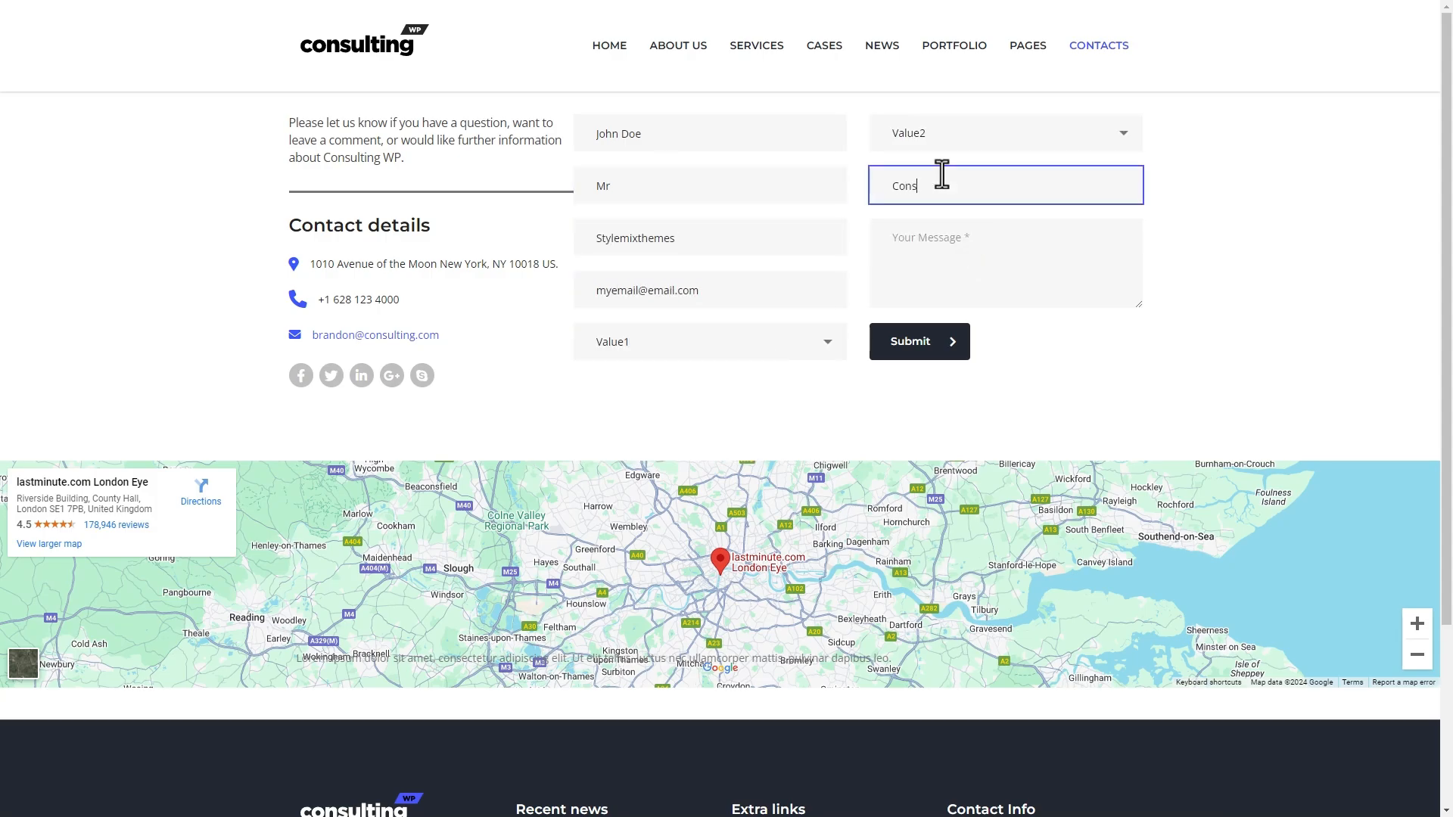
{"action": "key", "text": "BackSpace"}
{"action": "key", "text": "BackSpace"}
{"action": "type", "text": "me"}
{"action": "key", "text": "Tab"}
{"action": "type", "text": "Lore"}
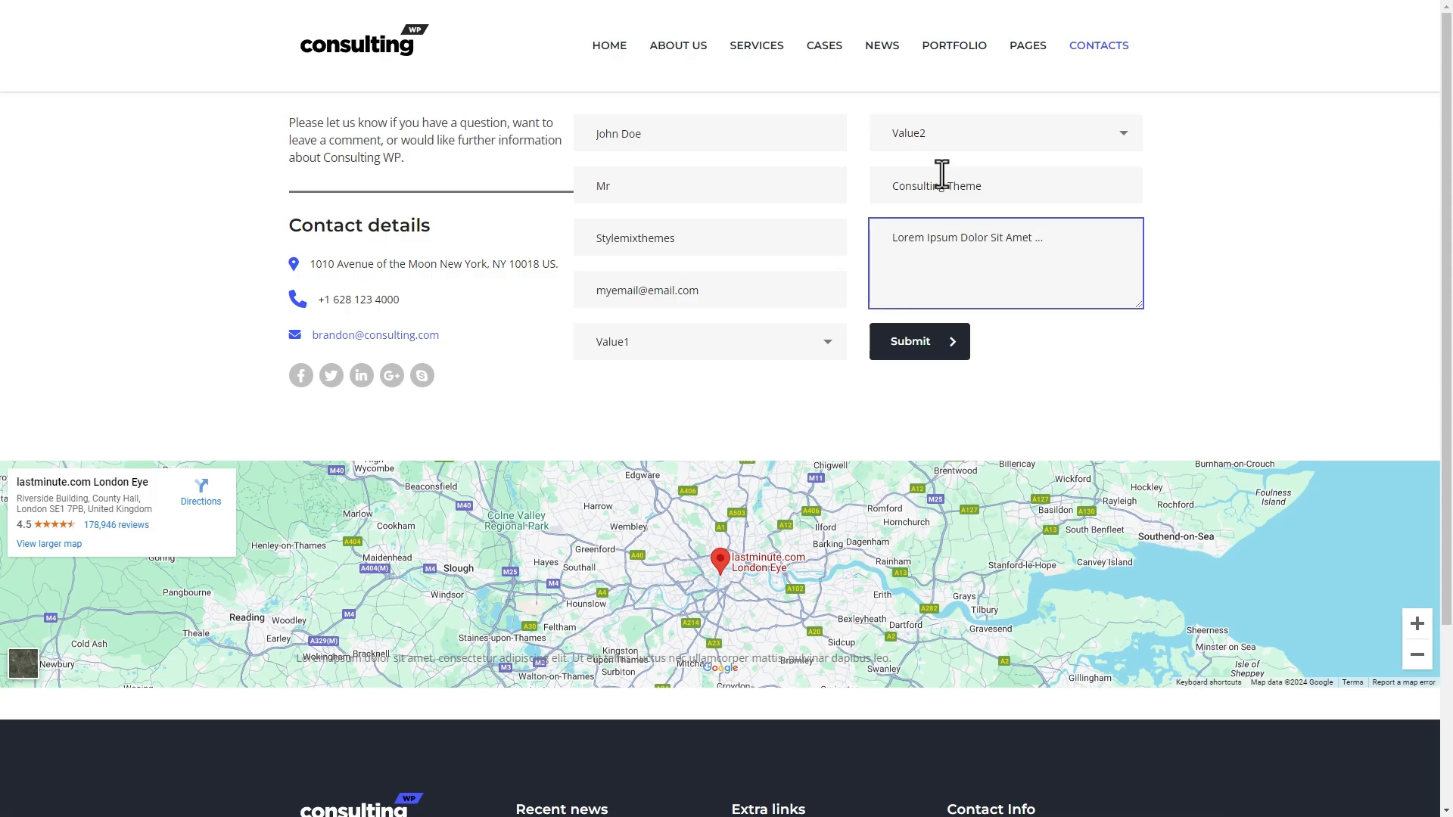
{"action": "left_click", "coordinate": [955, 345]}
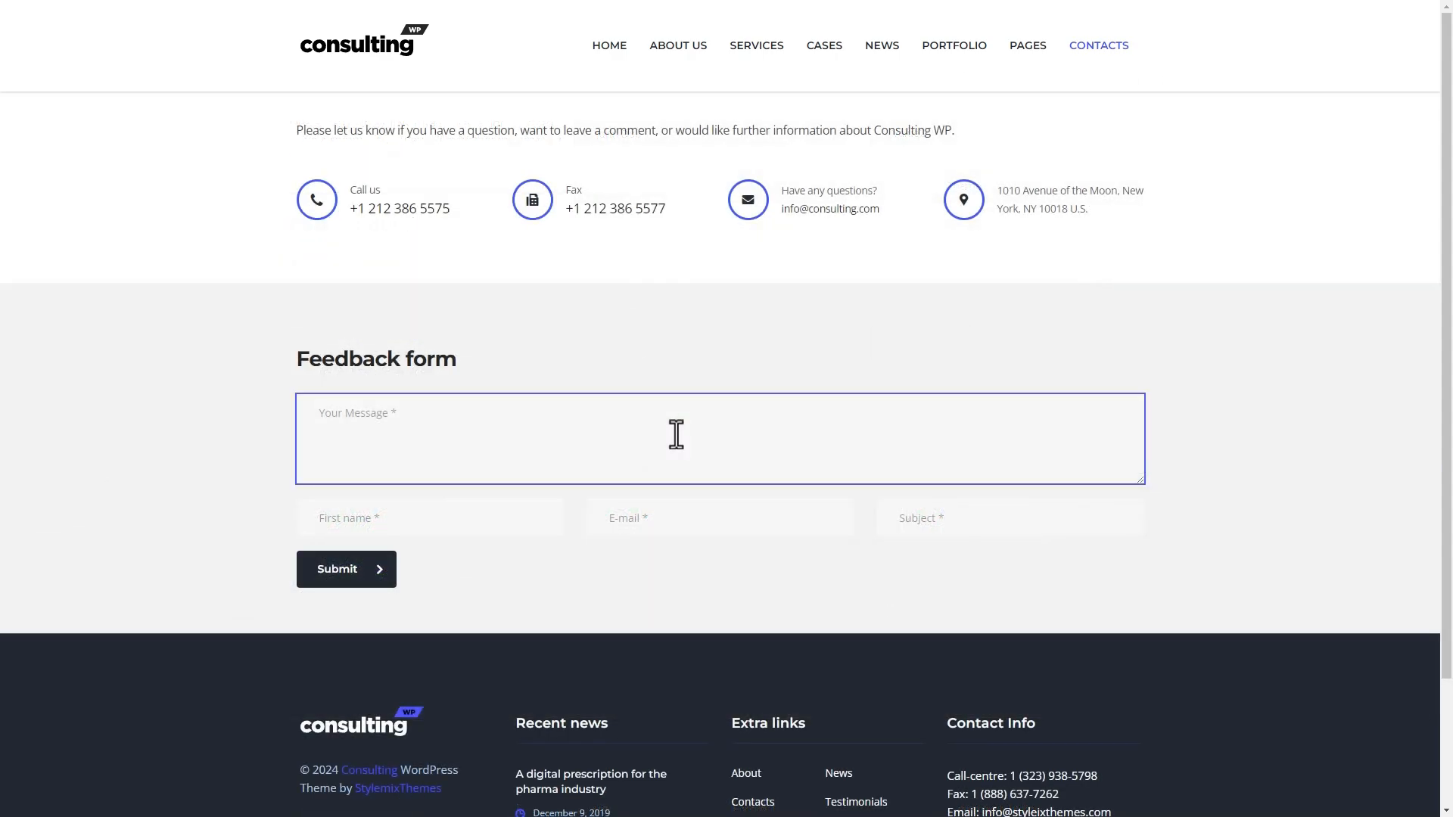
- Fill a Feedback form layout with a sample name and the start of an e-mail
{"action": "key", "text": "Tab"}
{"action": "type", "text": "John Doe"}
{"action": "key", "text": "Tab"}
{"action": "type", "text": "dem"}
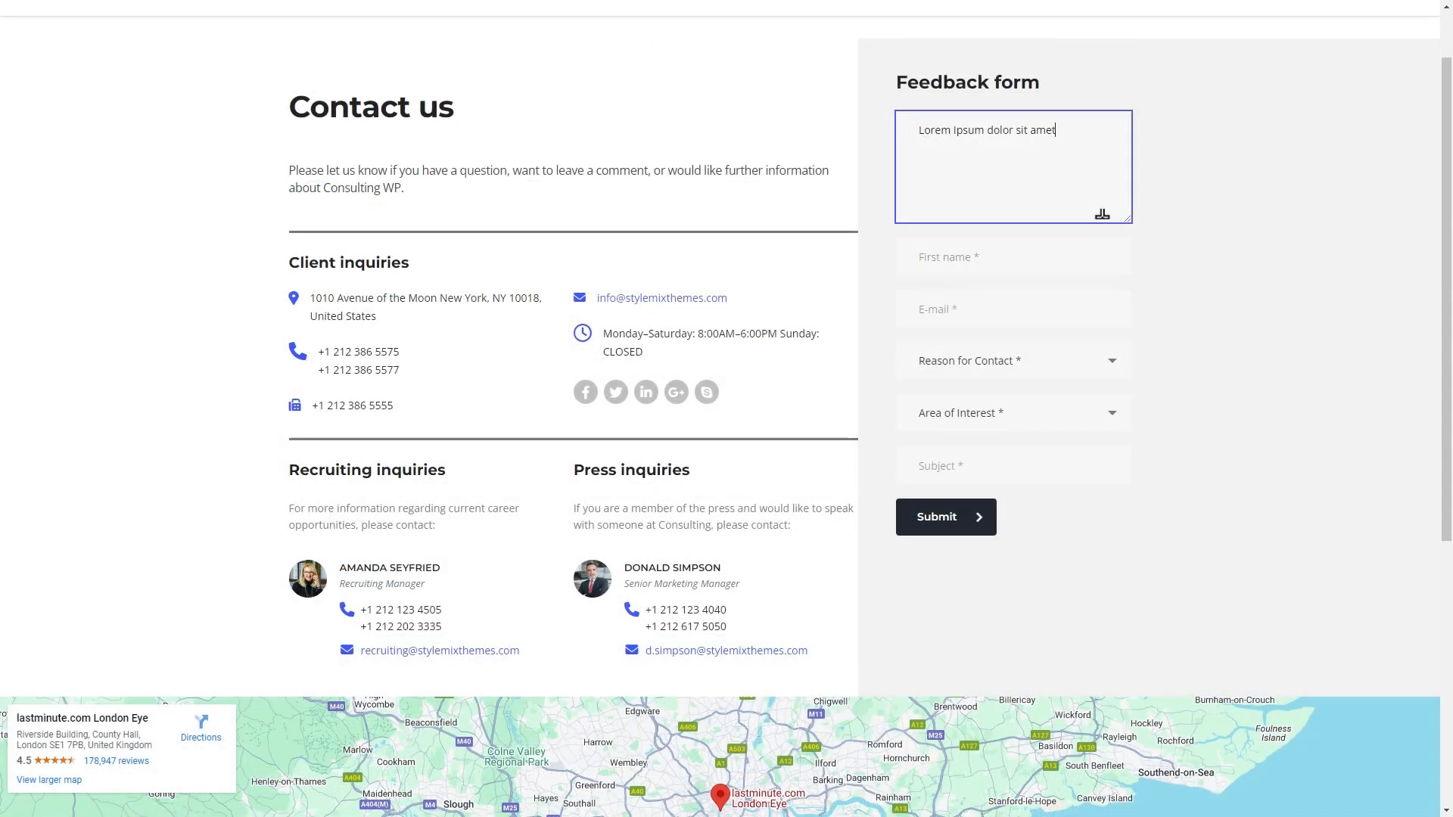
- Fill another Feedback form layout with a sample name and e-mail address
{"action": "key", "text": "Tab"}
{"action": "type", "text": "John Doe"}
{"action": "key", "text": "Tab"}
{"action": "type", "text": "myemail@domain.com"}
{"action": "left_click", "coordinate": [1014, 360]}
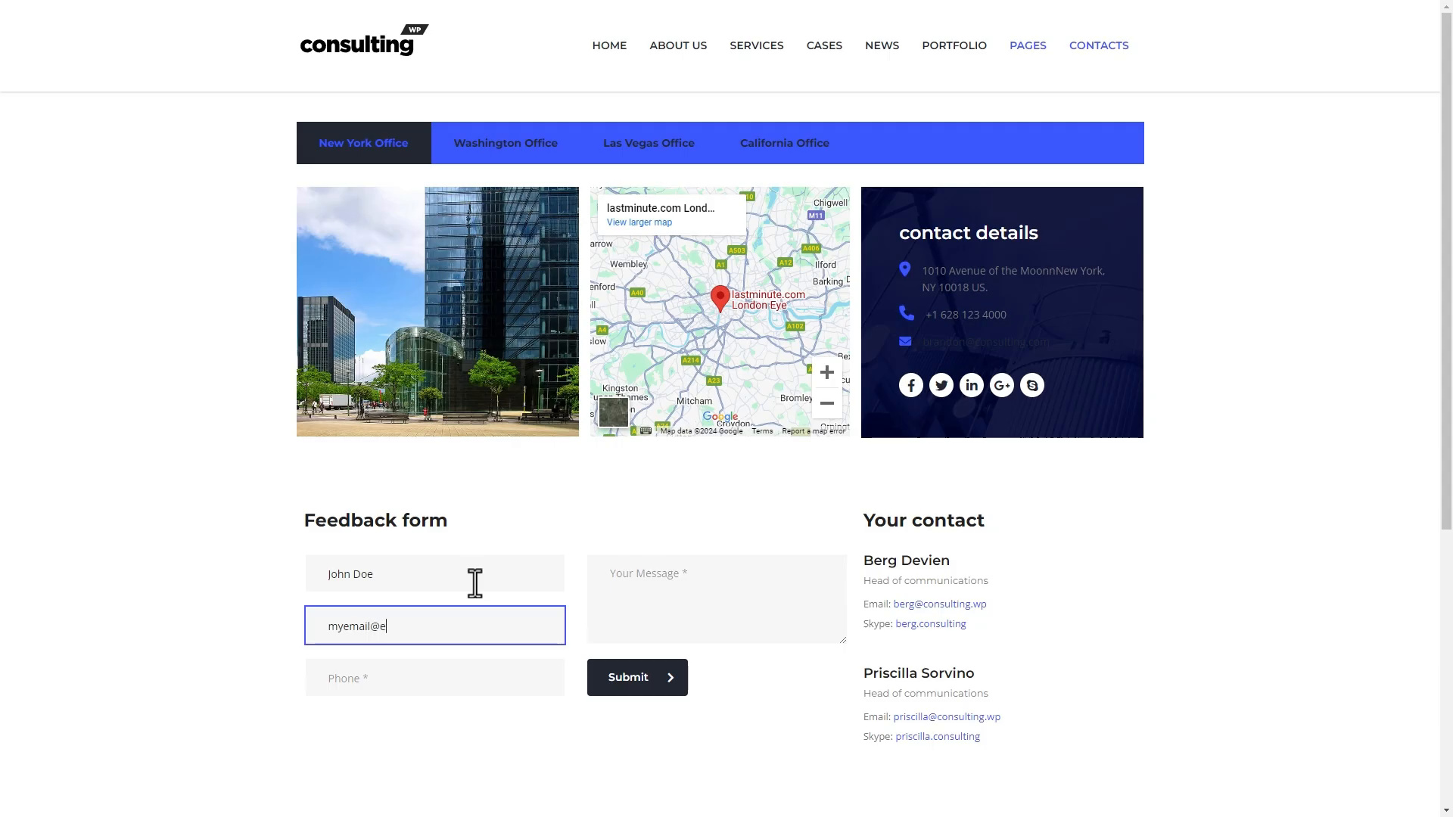
{"action": "type", "text": "mail.com"}
{"action": "key", "text": "Tab"}
- Enter phone 1234, then choose Strategic Planning and a first name in the homepage Contact us form
{"action": "type", "text": "1234"}
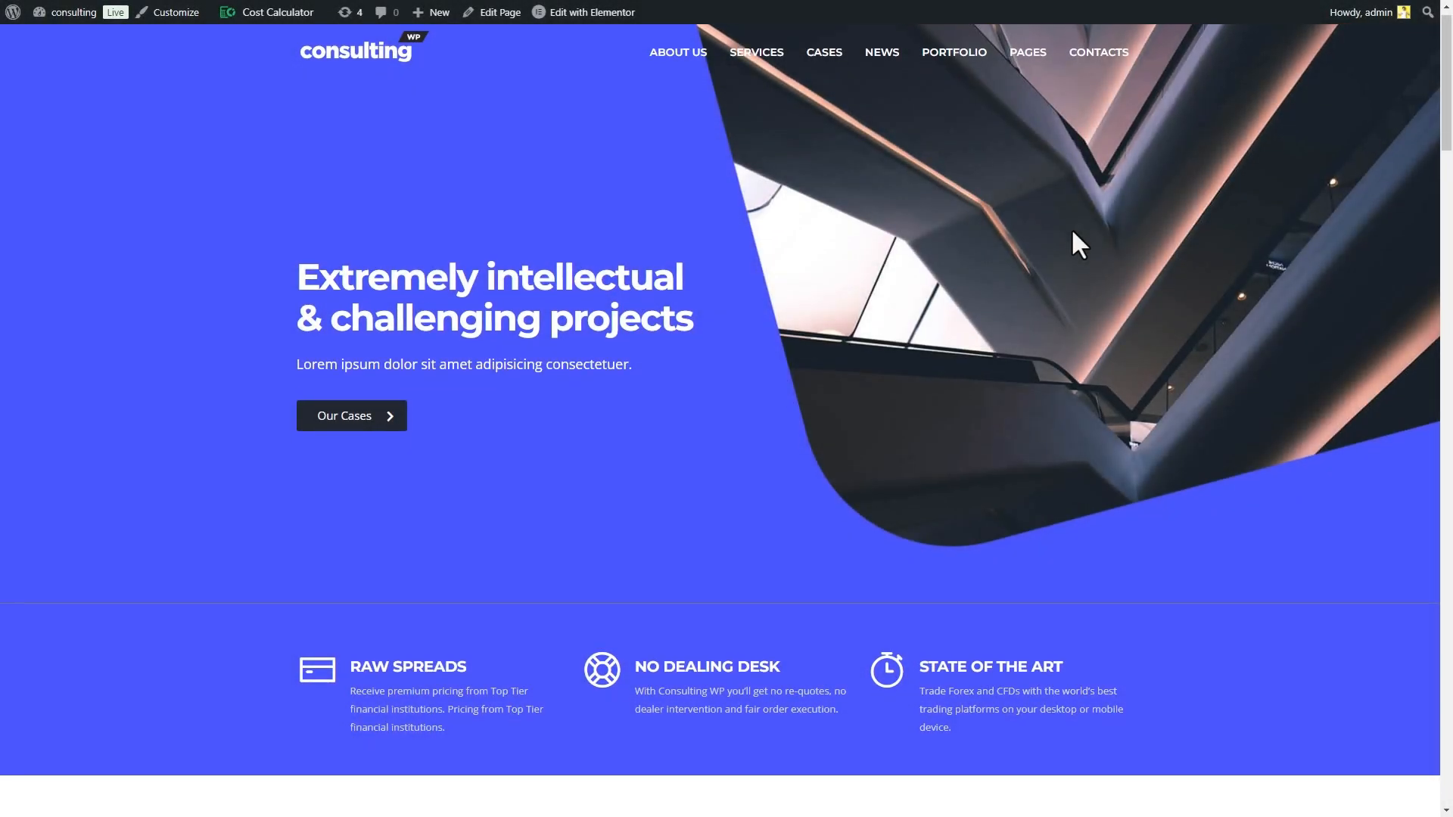
{"action": "scroll", "coordinate": [1070, 228], "scroll_direction": "down", "scroll_amount": 10}
{"action": "scroll", "coordinate": [1073, 230], "scroll_direction": "down", "scroll_amount": 15}
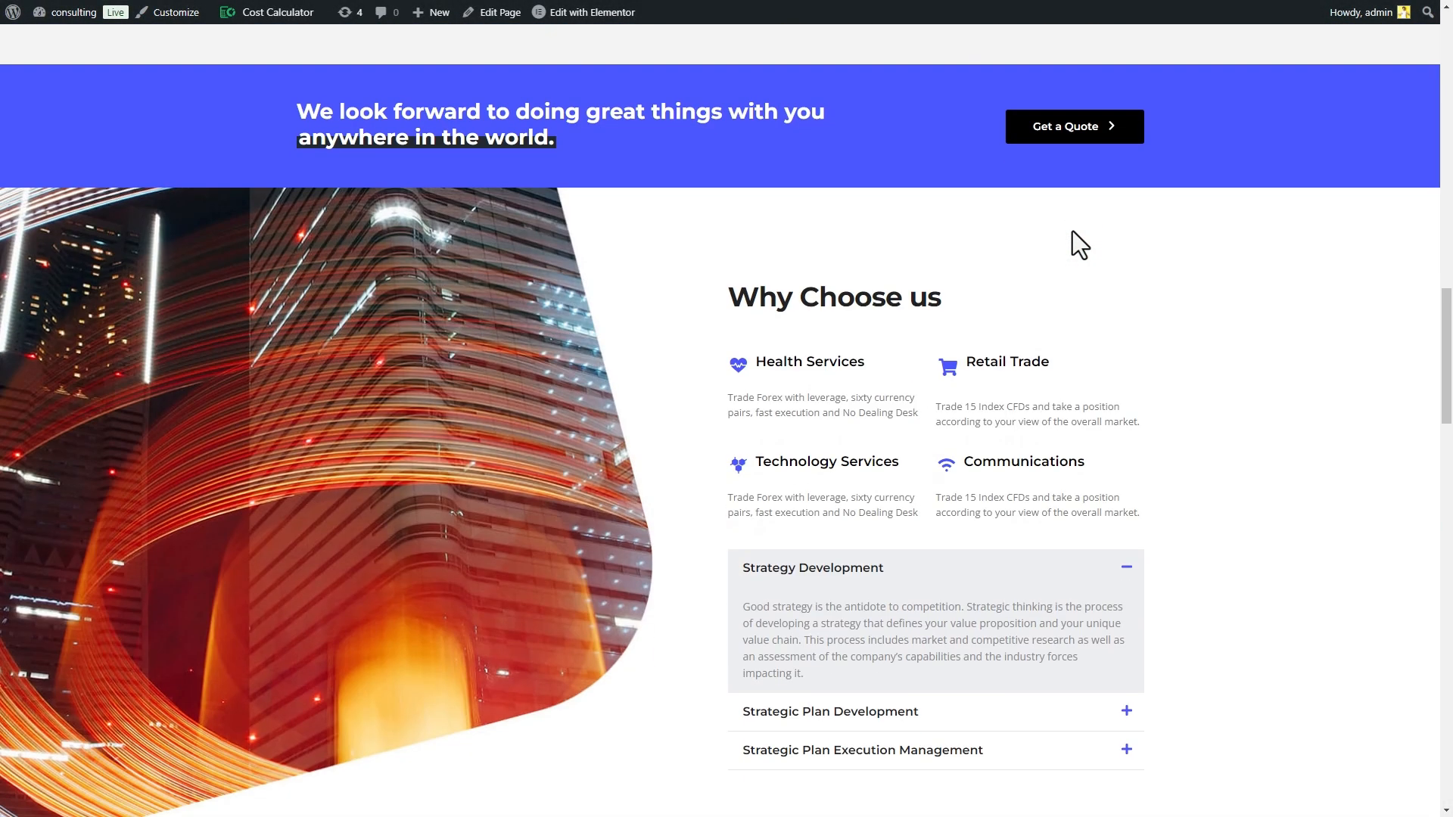
{"action": "scroll", "coordinate": [1130, 330], "scroll_direction": "down", "scroll_amount": 5}
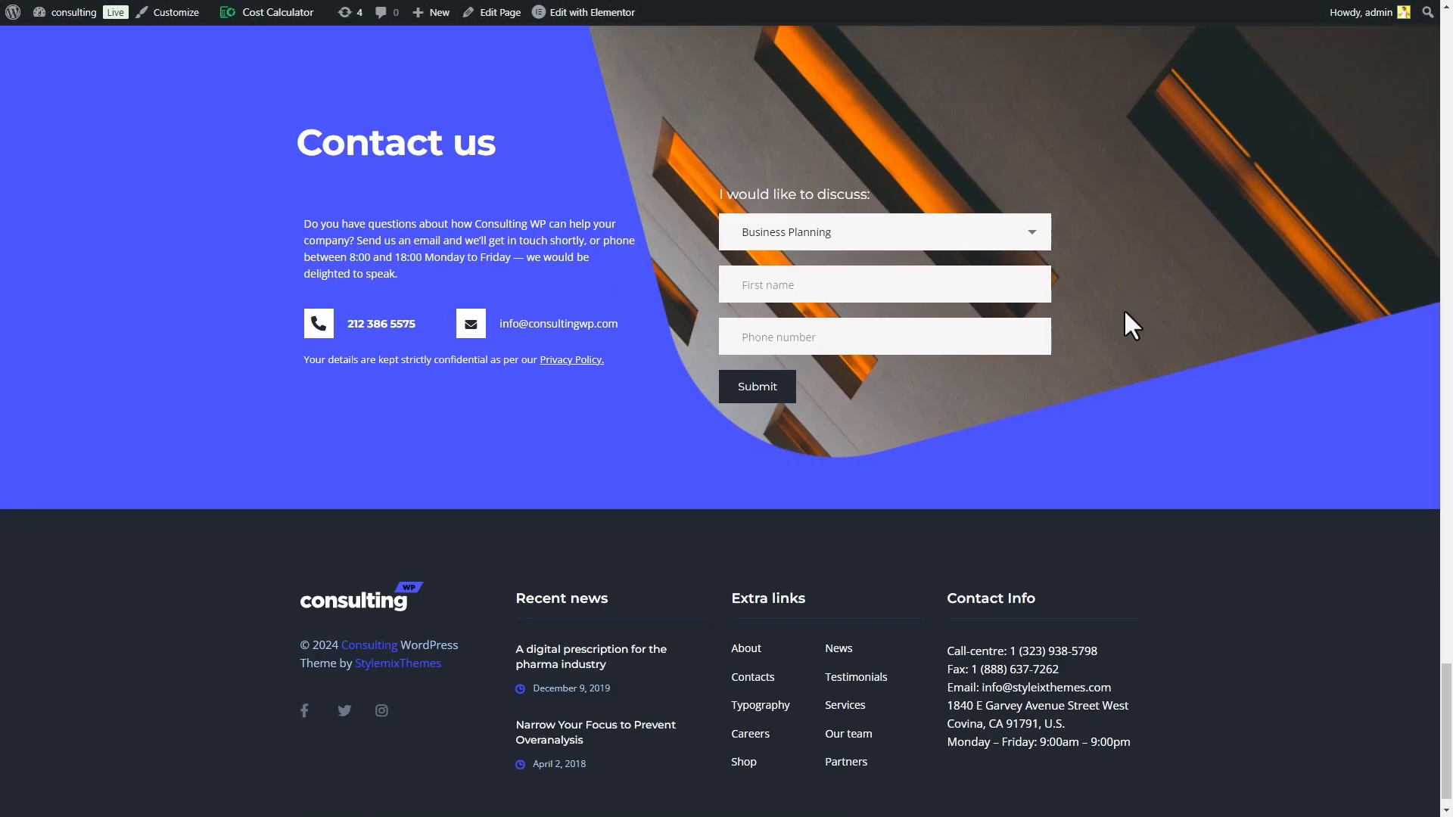
{"action": "left_click", "coordinate": [921, 236]}
{"action": "left_click", "coordinate": [911, 334]}
{"action": "left_click", "coordinate": [789, 278]}
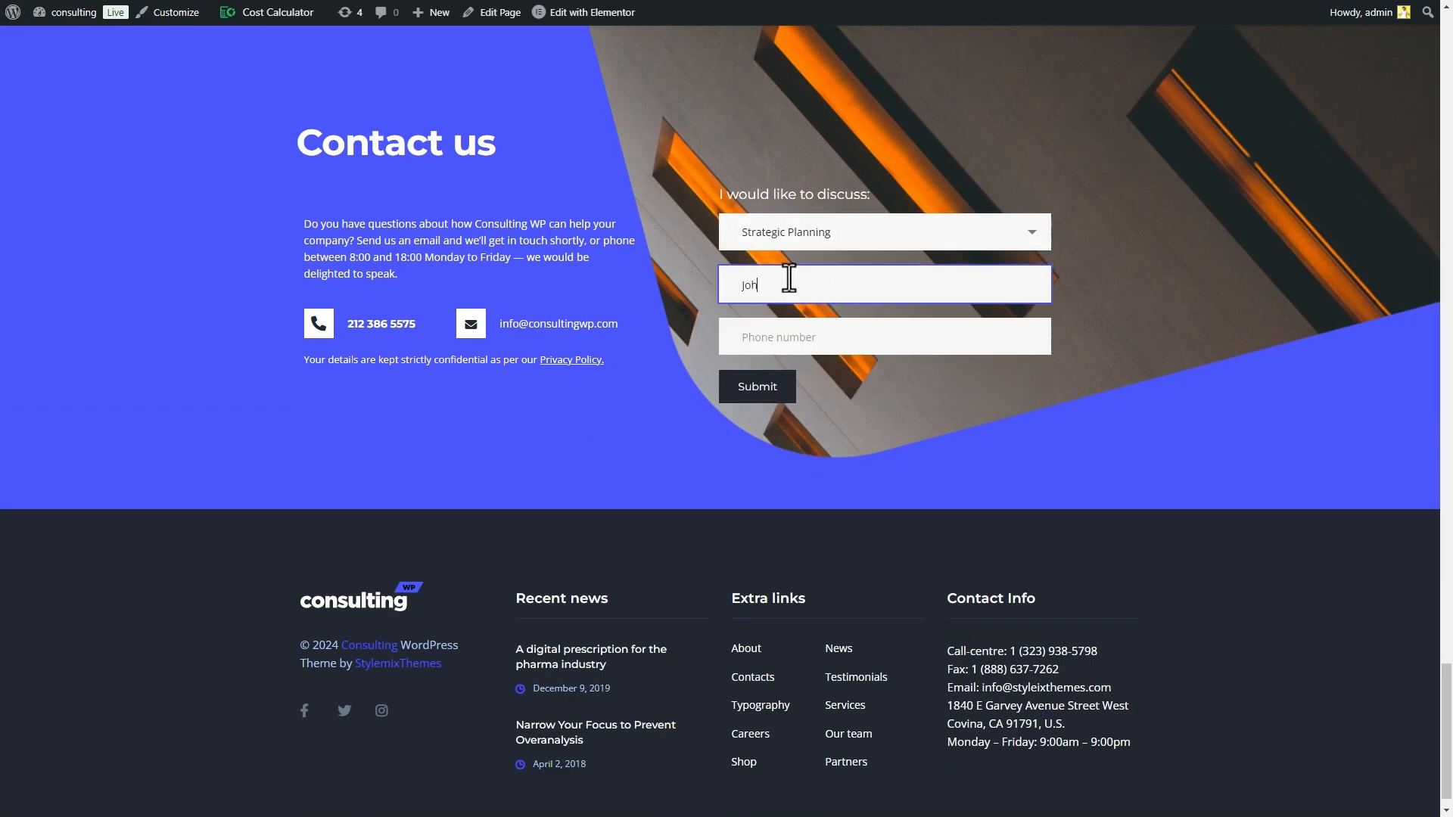
{"action": "type", "text": "John Doe"}
{"action": "left_click", "coordinate": [815, 338]}
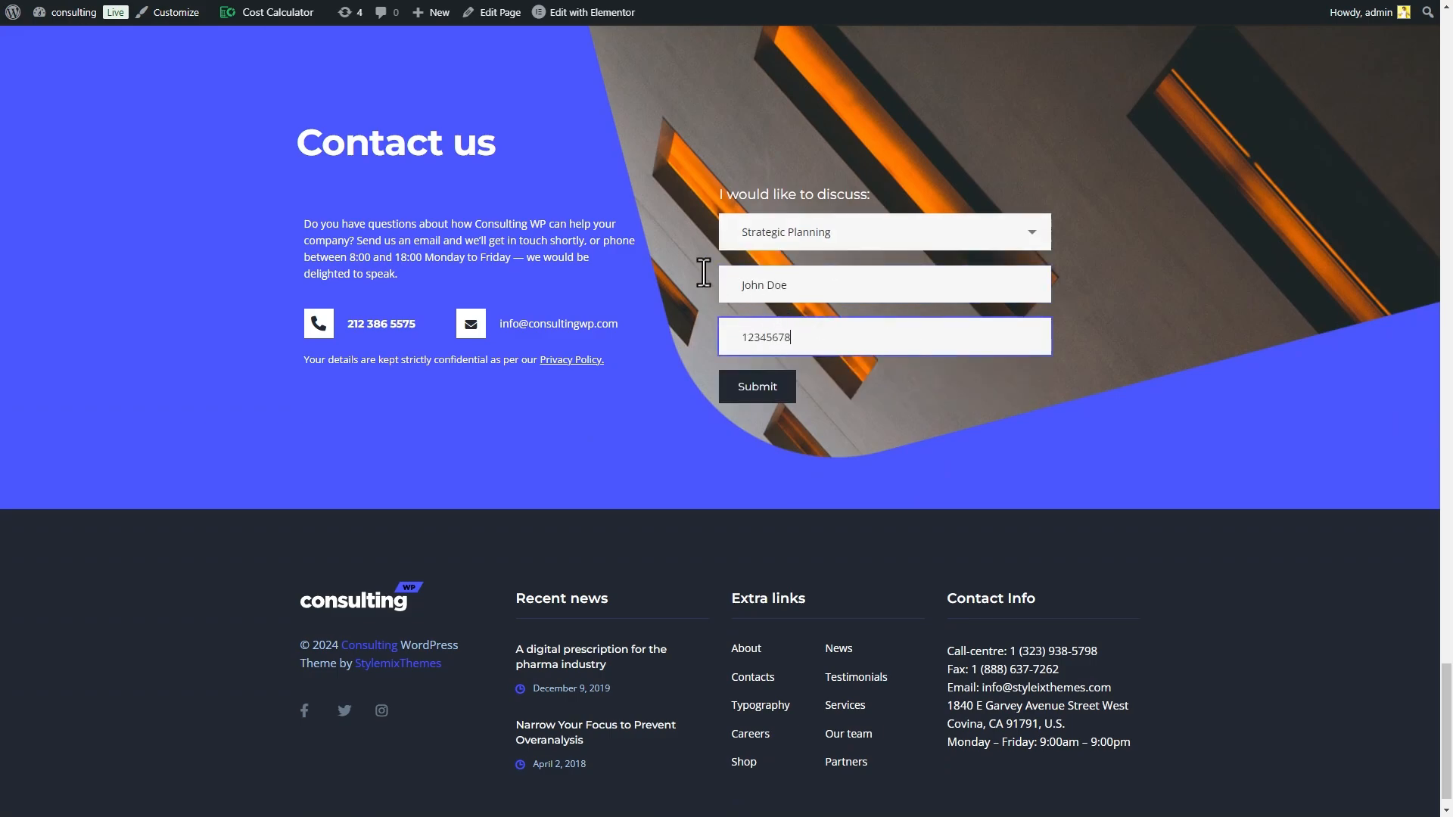
{"action": "left_click", "coordinate": [704, 272]}
- Open the homepage in Elementor and inspect the existing contact form's settings
{"action": "mouse_move", "coordinate": [604, 21]}
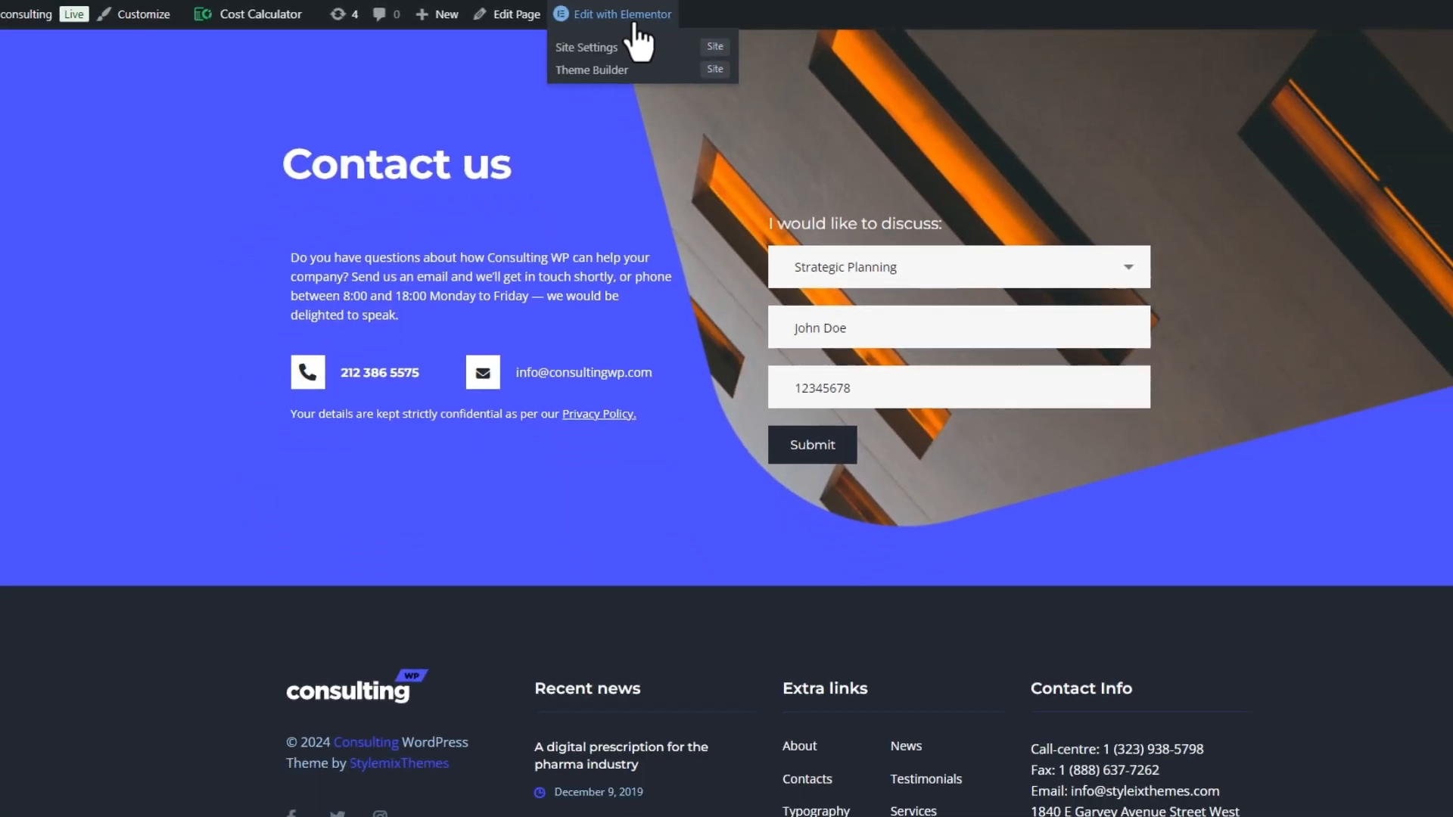
{"action": "left_click", "coordinate": [787, 24]}
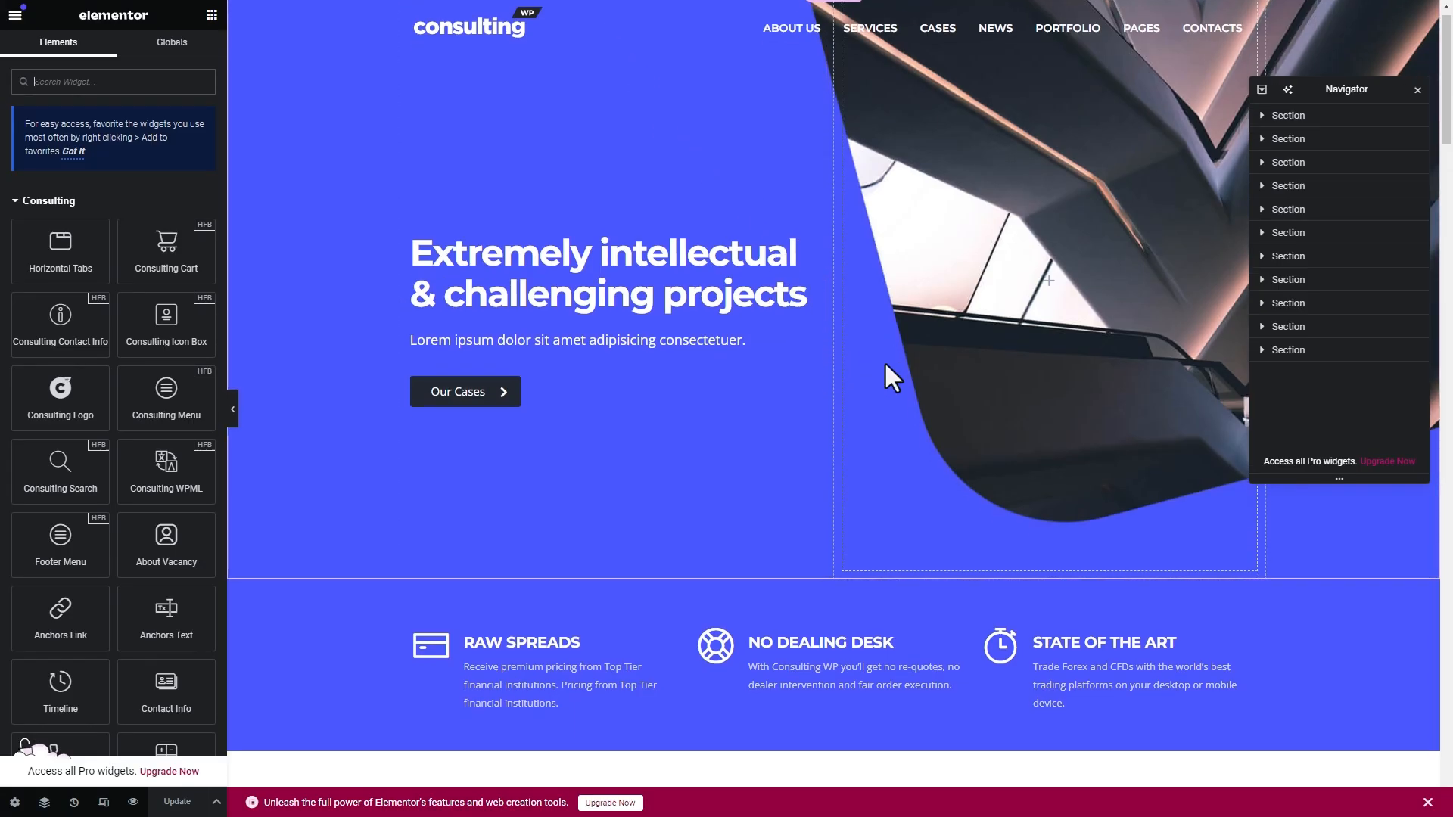
{"action": "scroll", "coordinate": [885, 365], "scroll_direction": "down", "scroll_amount": 20}
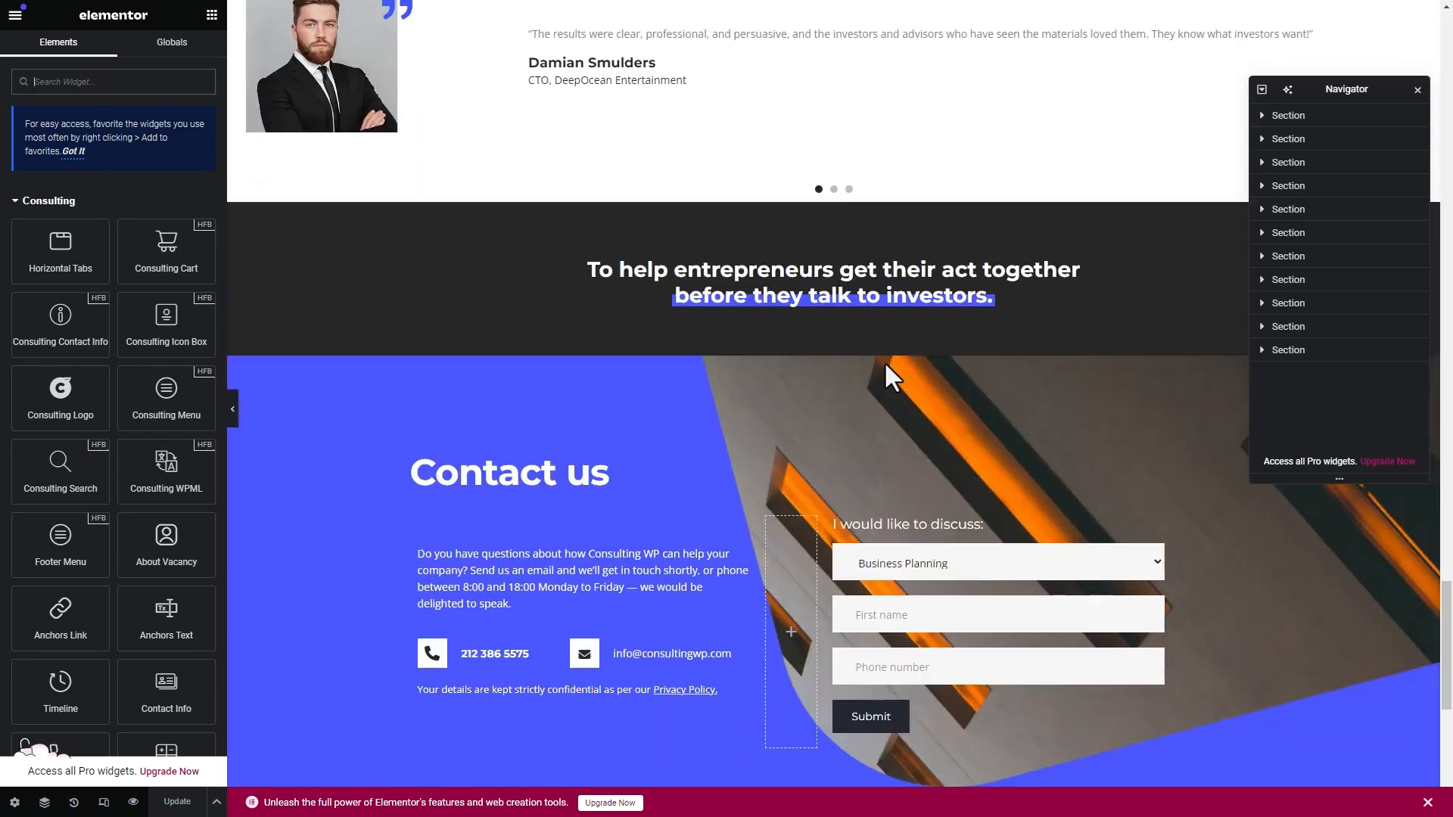
{"action": "scroll", "coordinate": [884, 361], "scroll_direction": "down", "scroll_amount": 5}
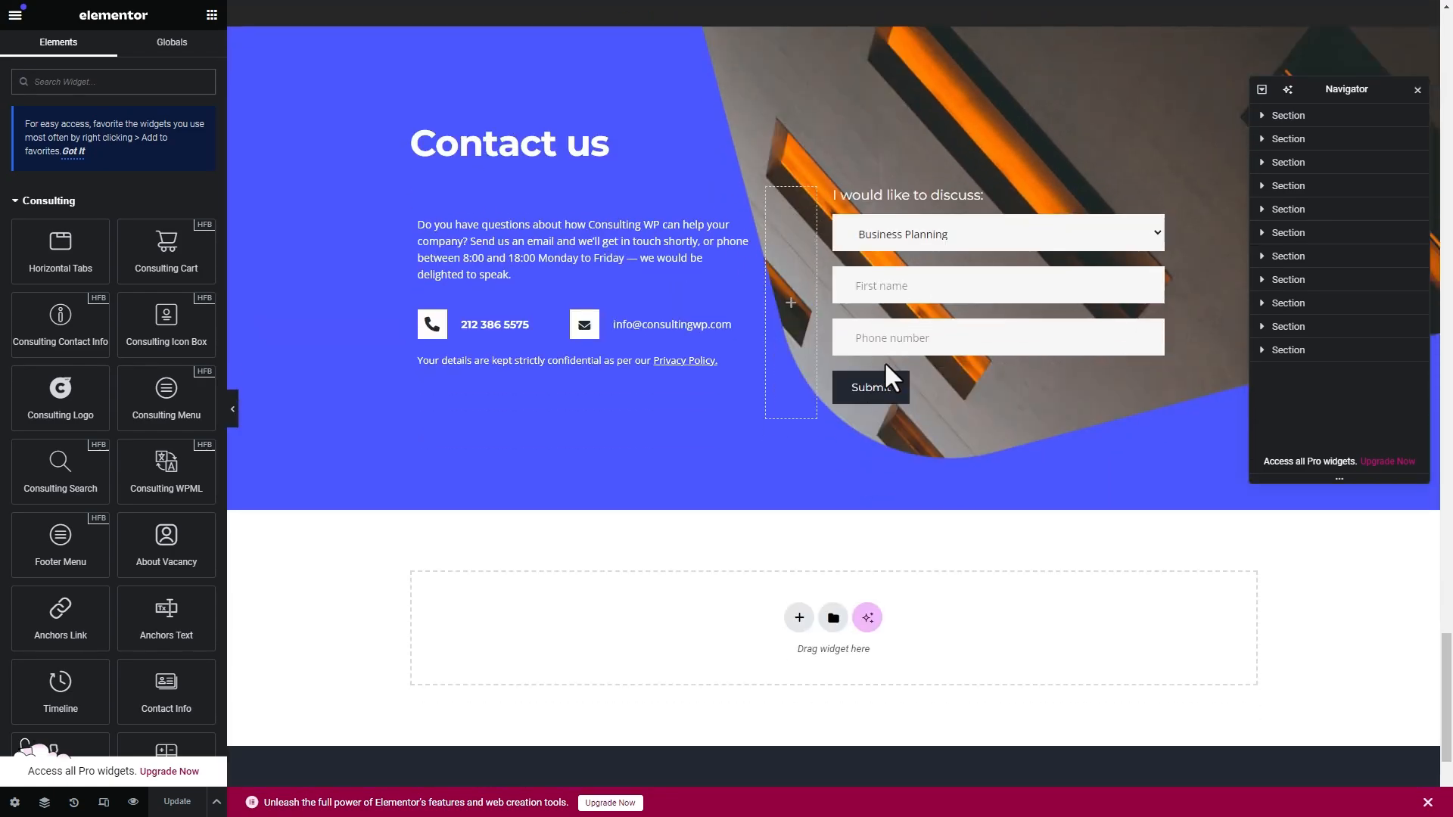
{"action": "left_click", "coordinate": [971, 378]}
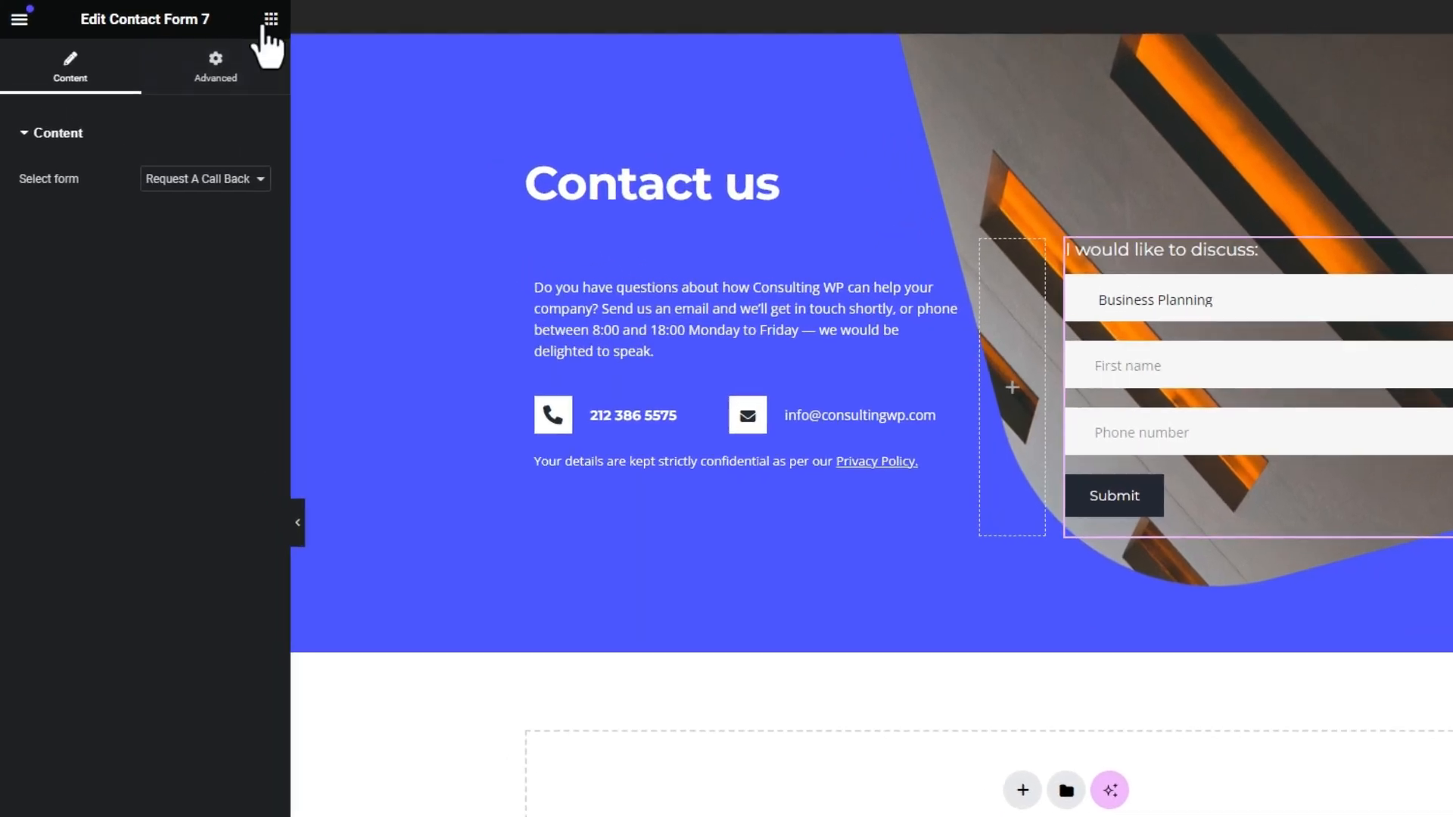
- Search widgets for 'contact' and place a Contact Form 7 widget below the Contact us text
{"action": "left_click", "coordinate": [212, 15]}
{"action": "type", "text": "contact"}
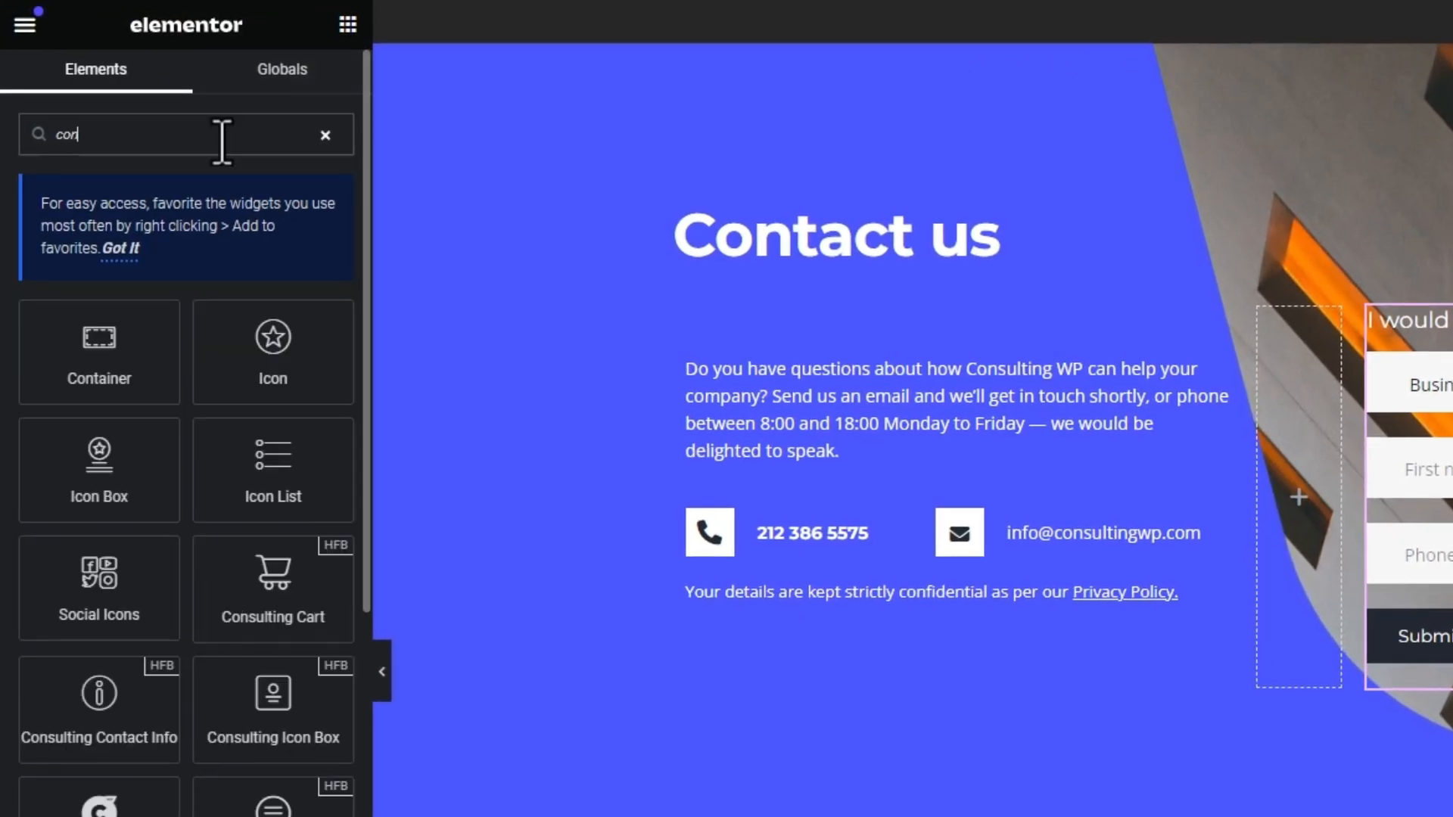
{"action": "left_click_drag", "start_coordinate": [270, 399], "coordinate": [949, 801]}
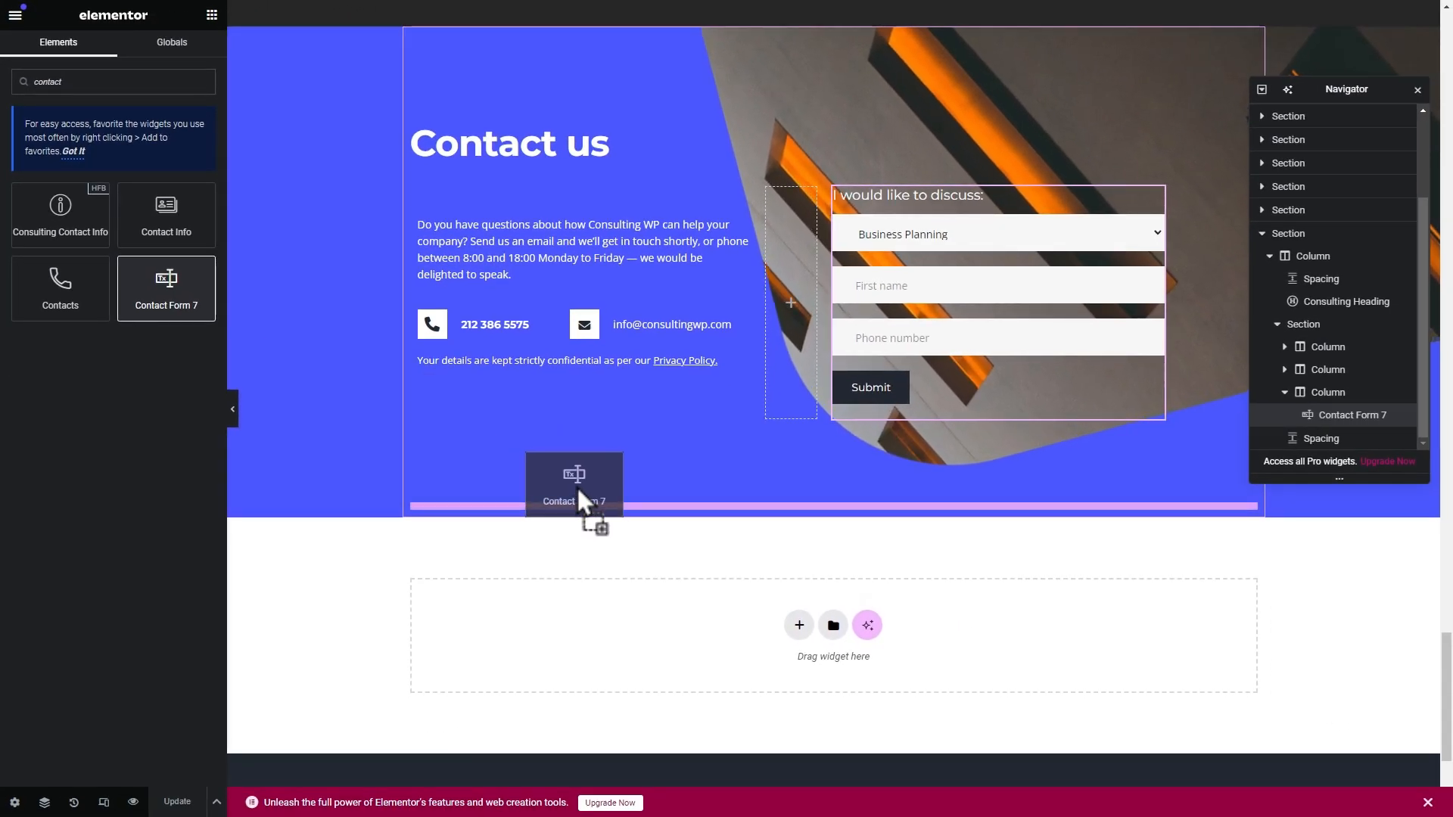
{"action": "left_click_drag", "start_coordinate": [578, 489], "coordinate": [579, 484]}
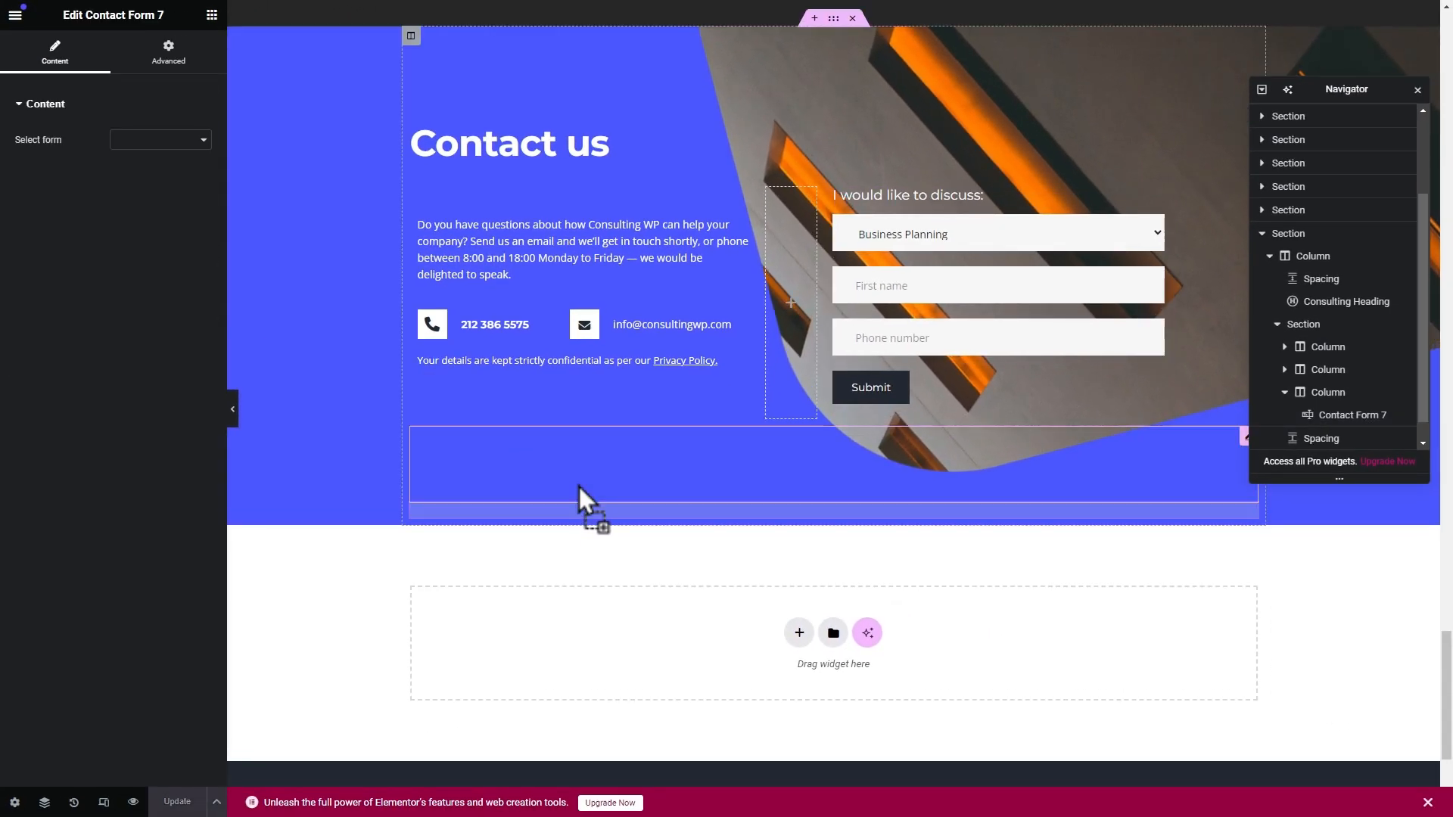
- Set the new widget's Select form to Feedback Form5
{"action": "left_click", "coordinate": [160, 140]}
{"action": "left_click", "coordinate": [156, 232]}
{"action": "left_click", "coordinate": [163, 144]}
{"action": "left_click", "coordinate": [163, 250]}
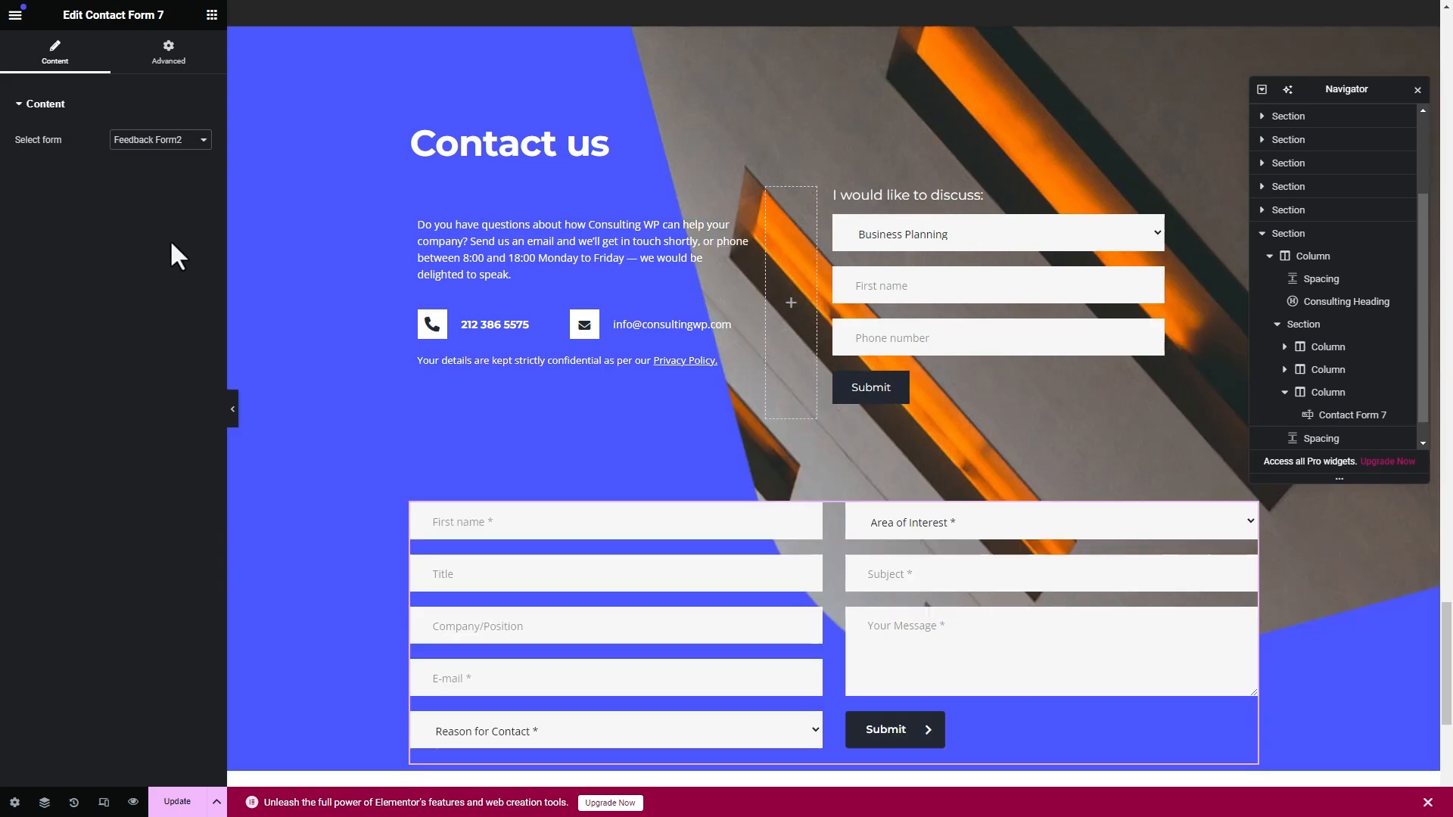
{"action": "left_click", "coordinate": [160, 139]}
{"action": "left_click", "coordinate": [151, 305]}
- Delete two selected elements from the Elementor page
{"action": "left_click", "coordinate": [627, 439]}
{"action": "key", "text": "Delete"}
{"action": "left_click", "coordinate": [855, 579]}
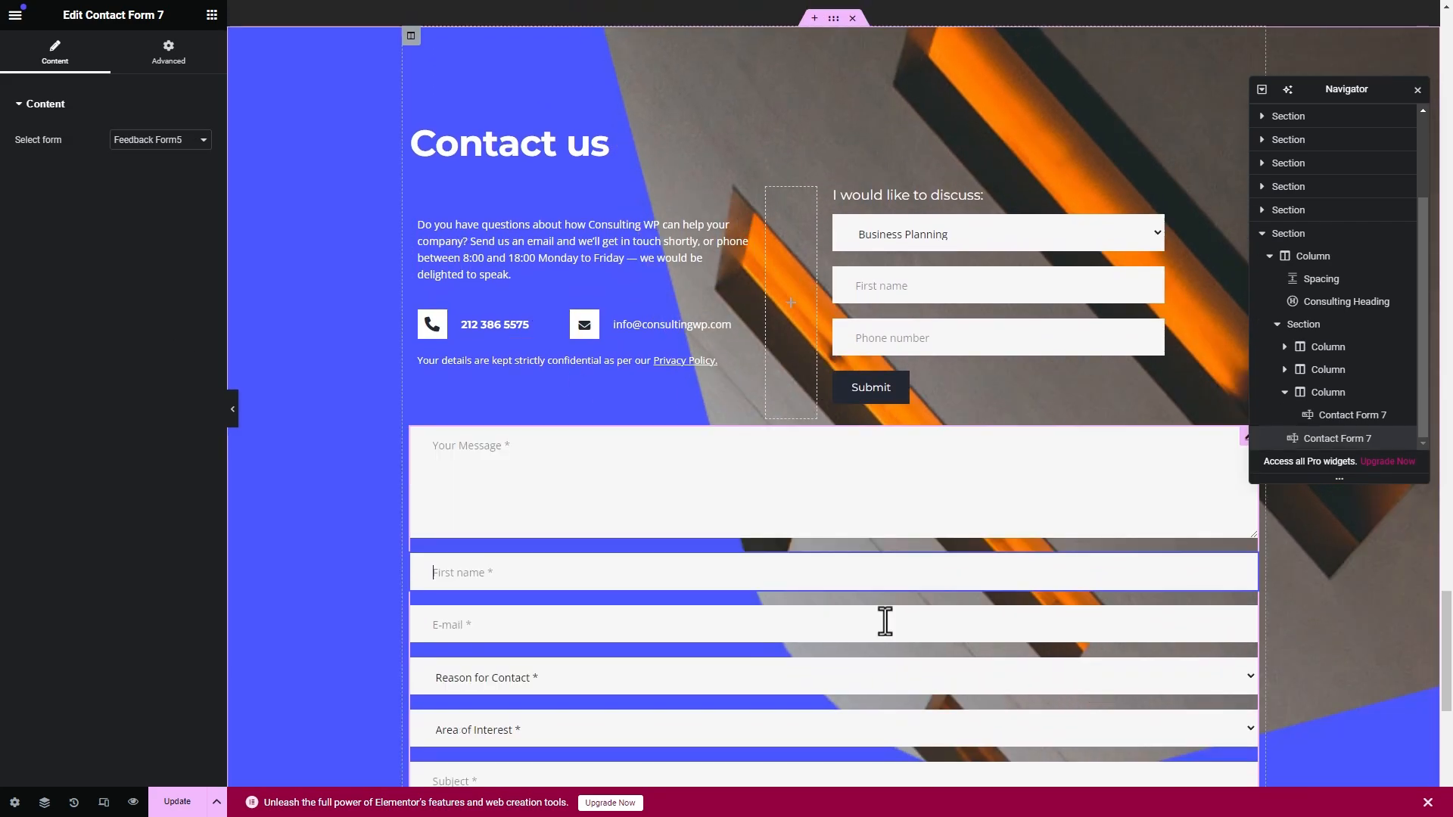
{"action": "scroll", "coordinate": [885, 620], "scroll_direction": "down", "scroll_amount": 3}
{"action": "left_click", "coordinate": [755, 613]}
{"action": "key", "text": "Delete"}
{"action": "scroll", "coordinate": [726, 577], "scroll_direction": "up", "scroll_amount": 5}
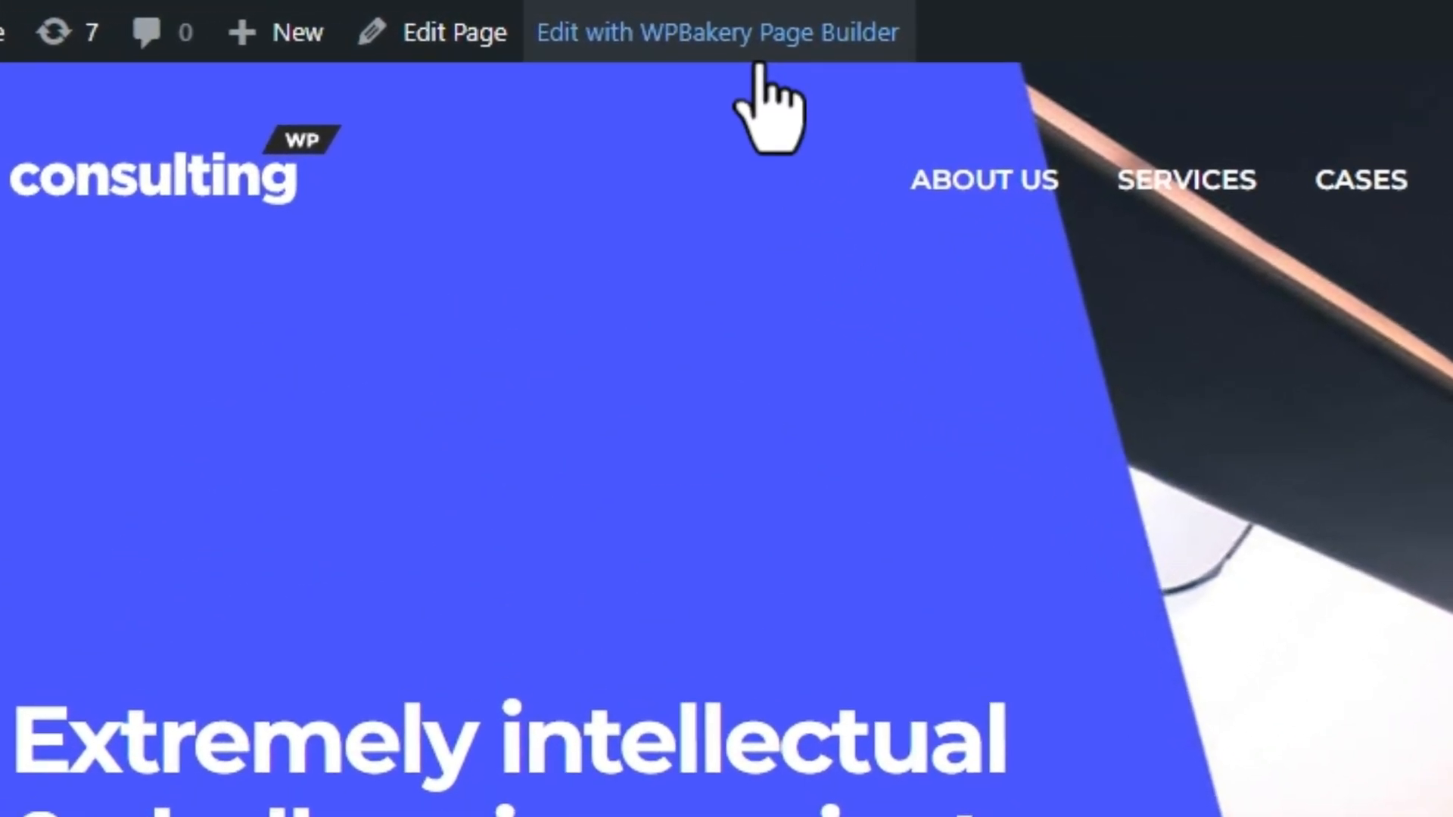
- Open the homepage in WPBakery's frontend editor and verify its form is Request A Call Back
{"action": "left_click", "coordinate": [757, 38]}
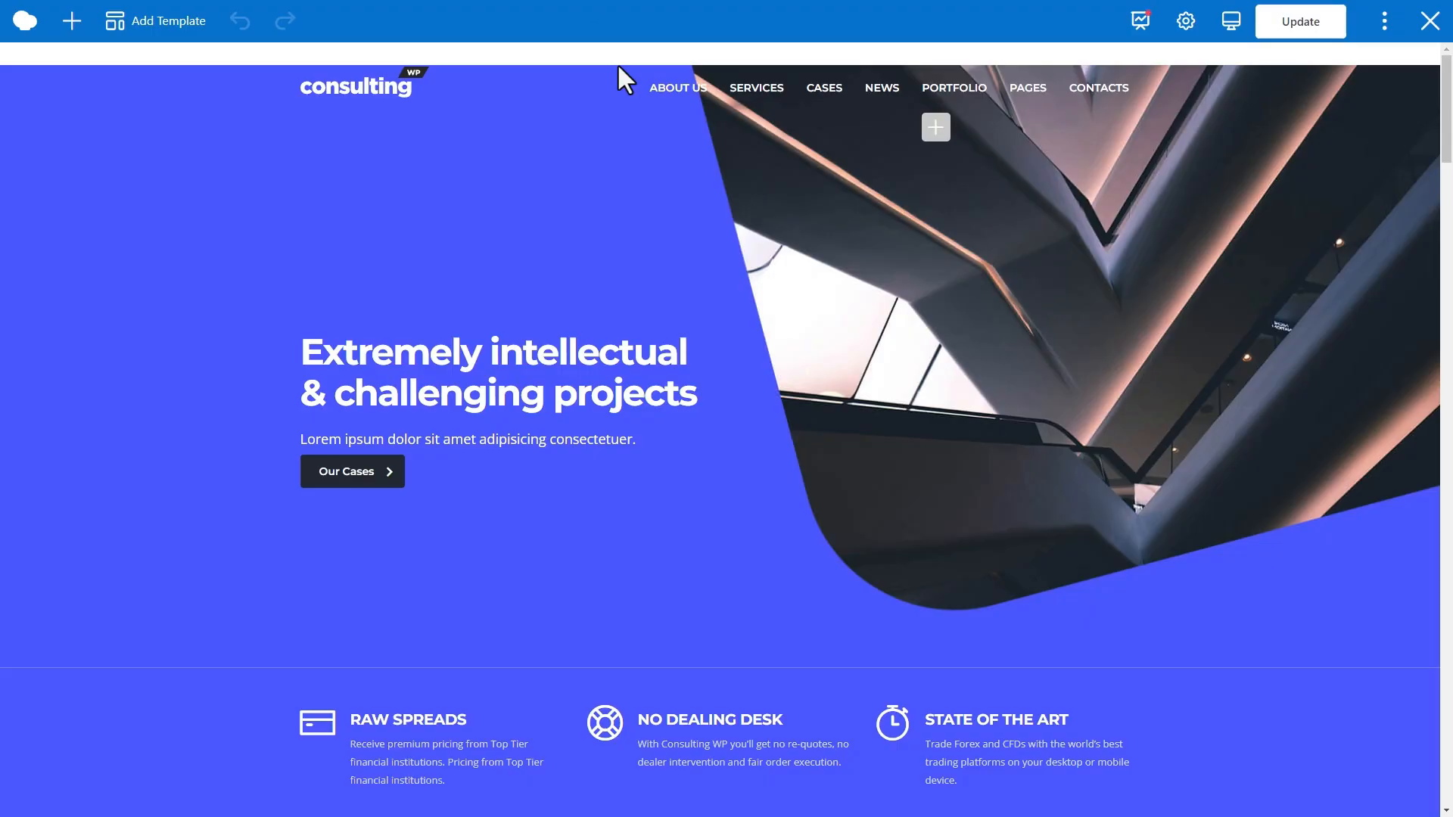
{"action": "scroll", "coordinate": [980, 393], "scroll_direction": "down", "scroll_amount": 20}
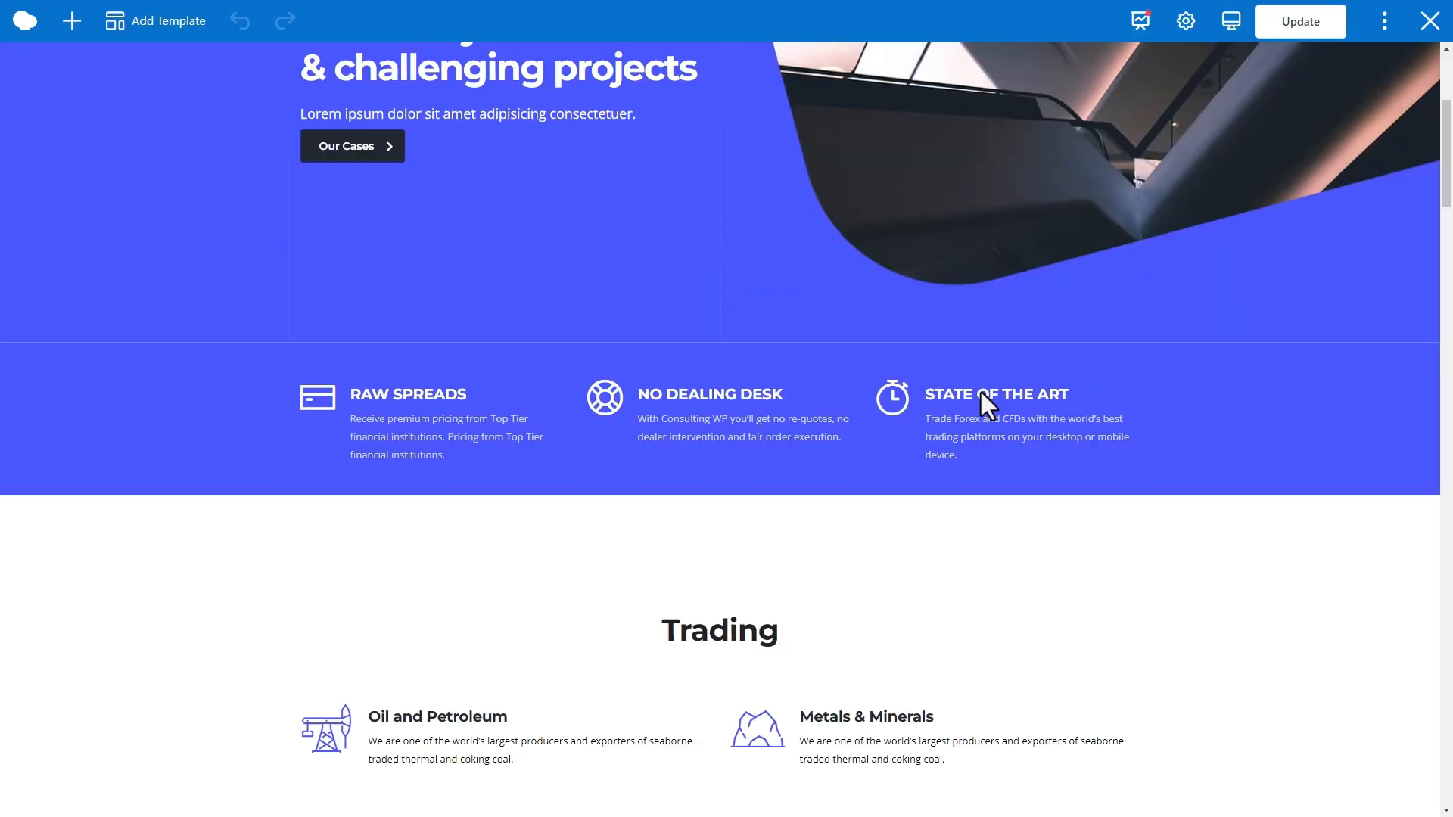
{"action": "scroll", "coordinate": [981, 393], "scroll_direction": "down", "scroll_amount": 1}
{"action": "scroll", "coordinate": [981, 394], "scroll_direction": "up", "scroll_amount": 1}
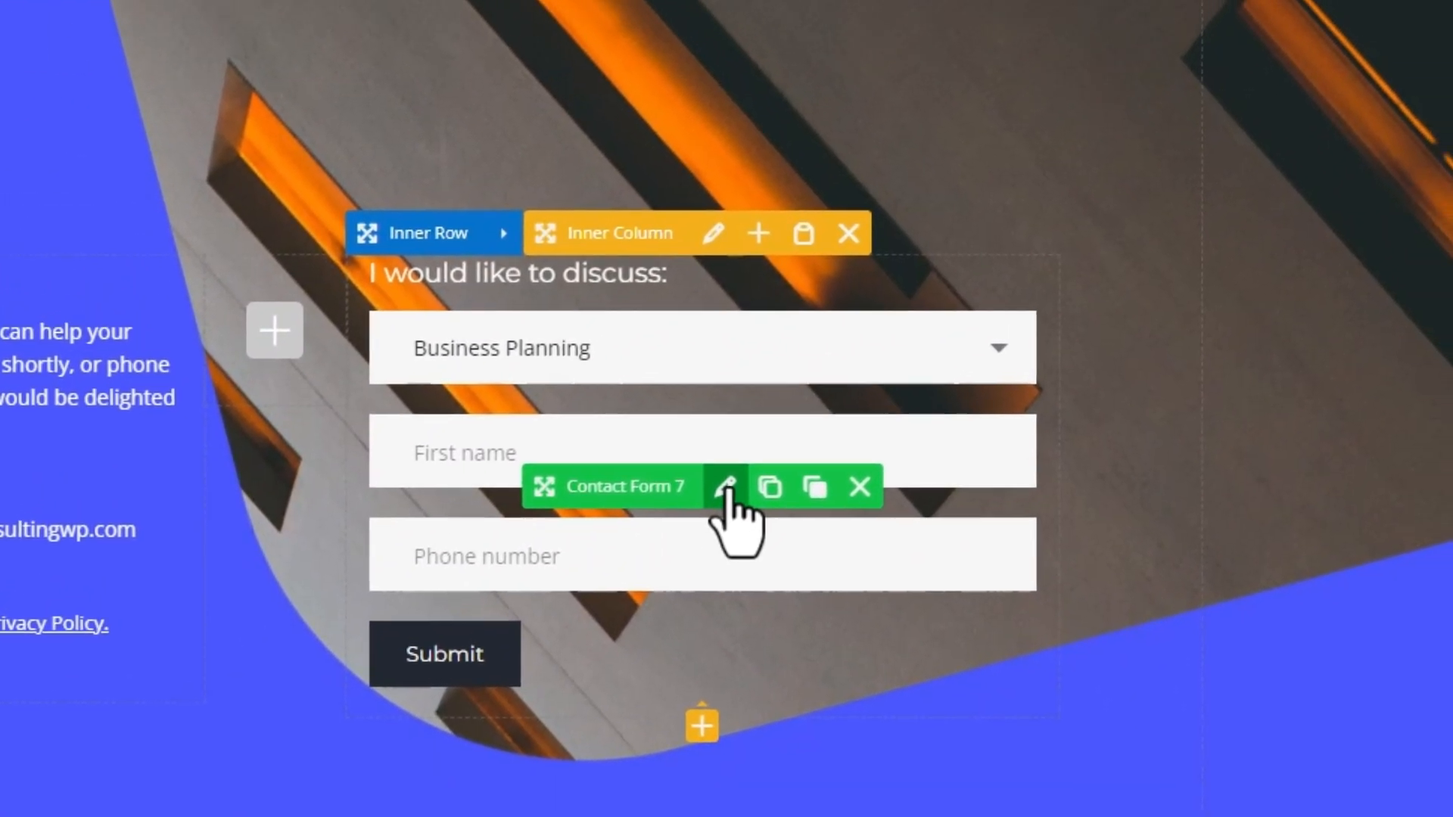
{"action": "left_click", "coordinate": [777, 430]}
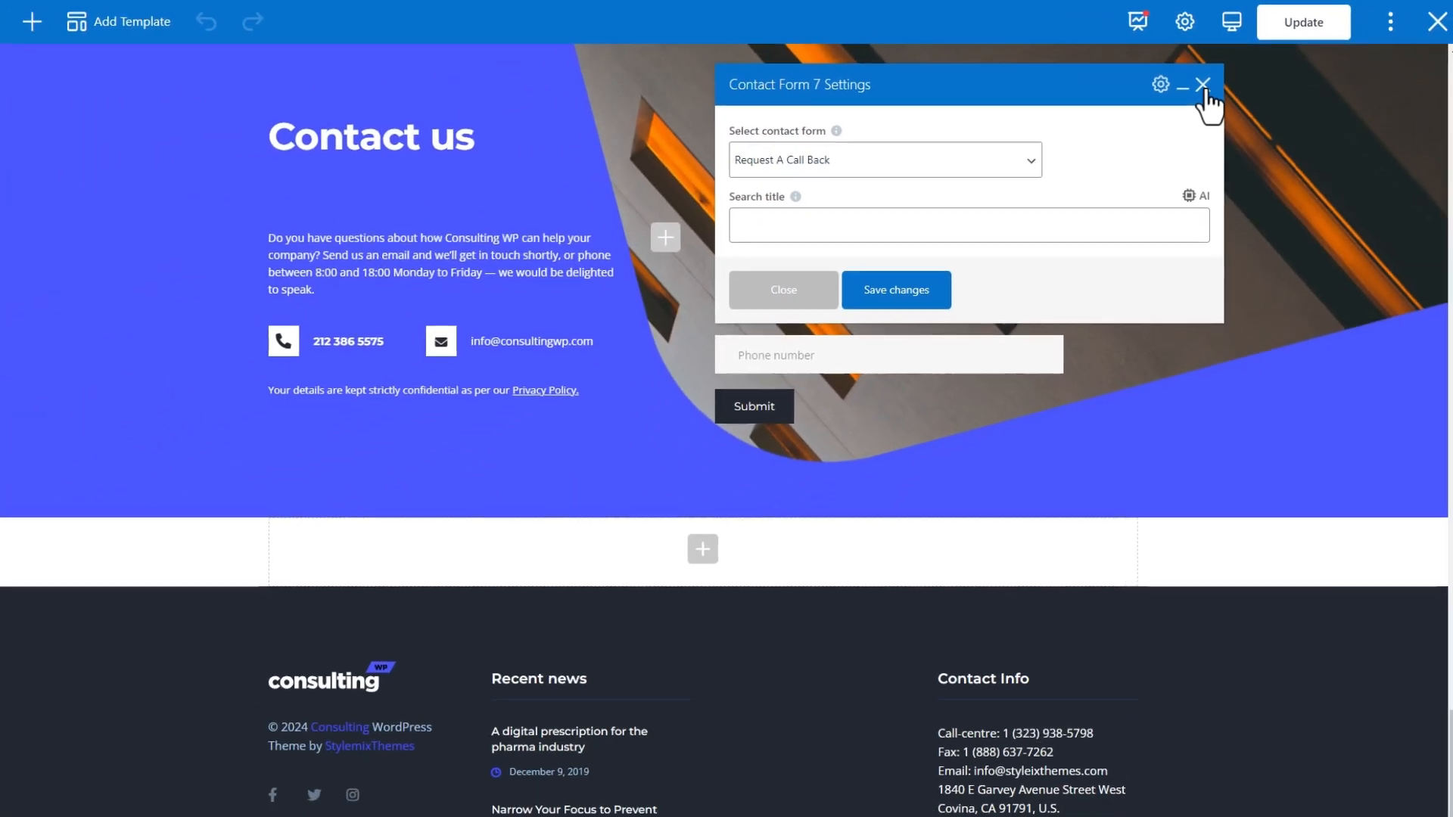
{"action": "left_click", "coordinate": [1194, 162]}
{"action": "left_click", "coordinate": [720, 530]}
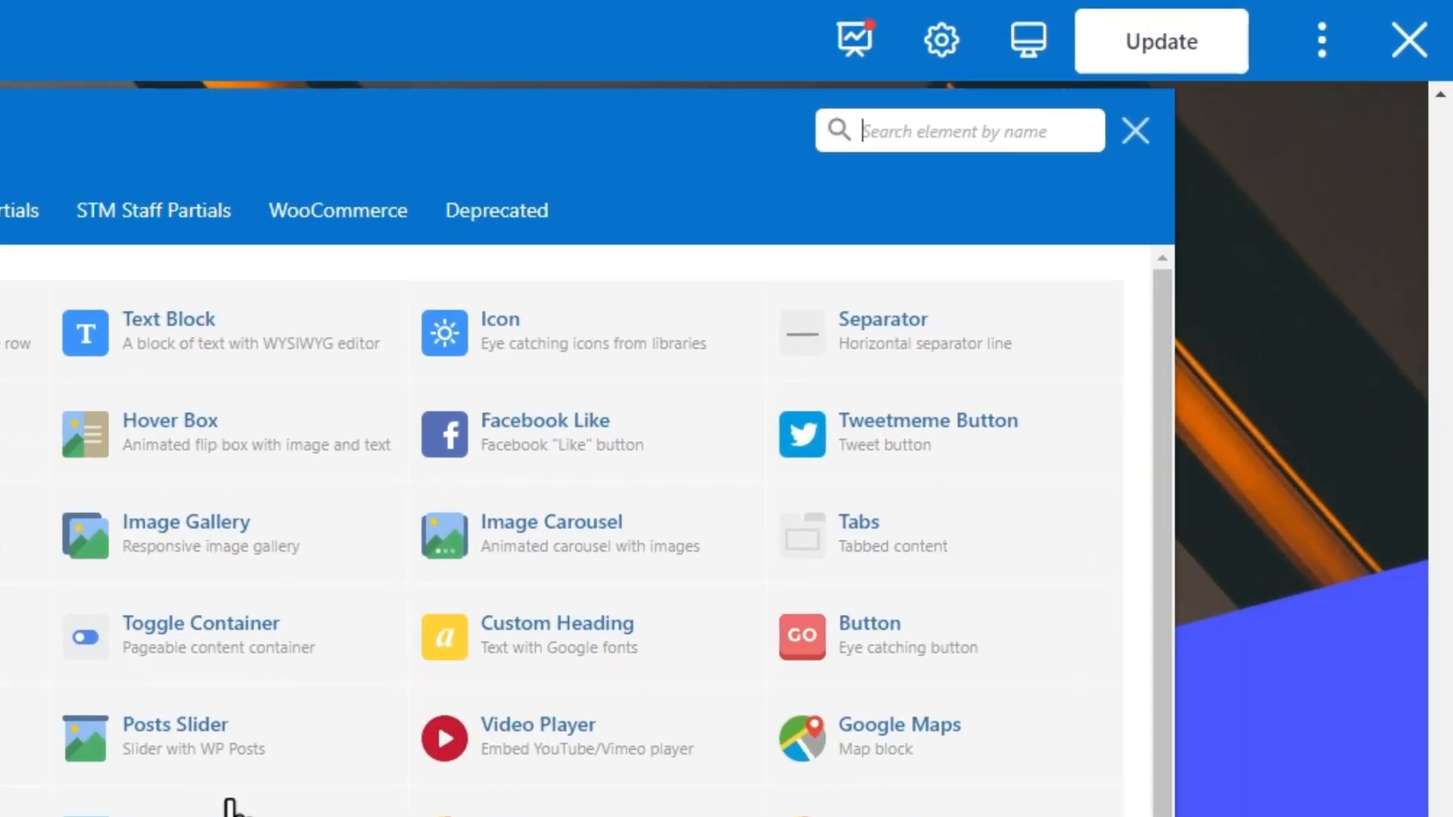
- Add a Contact Form 7 element showing the Member Feedback Form and save it
{"action": "type", "text": "contact"}
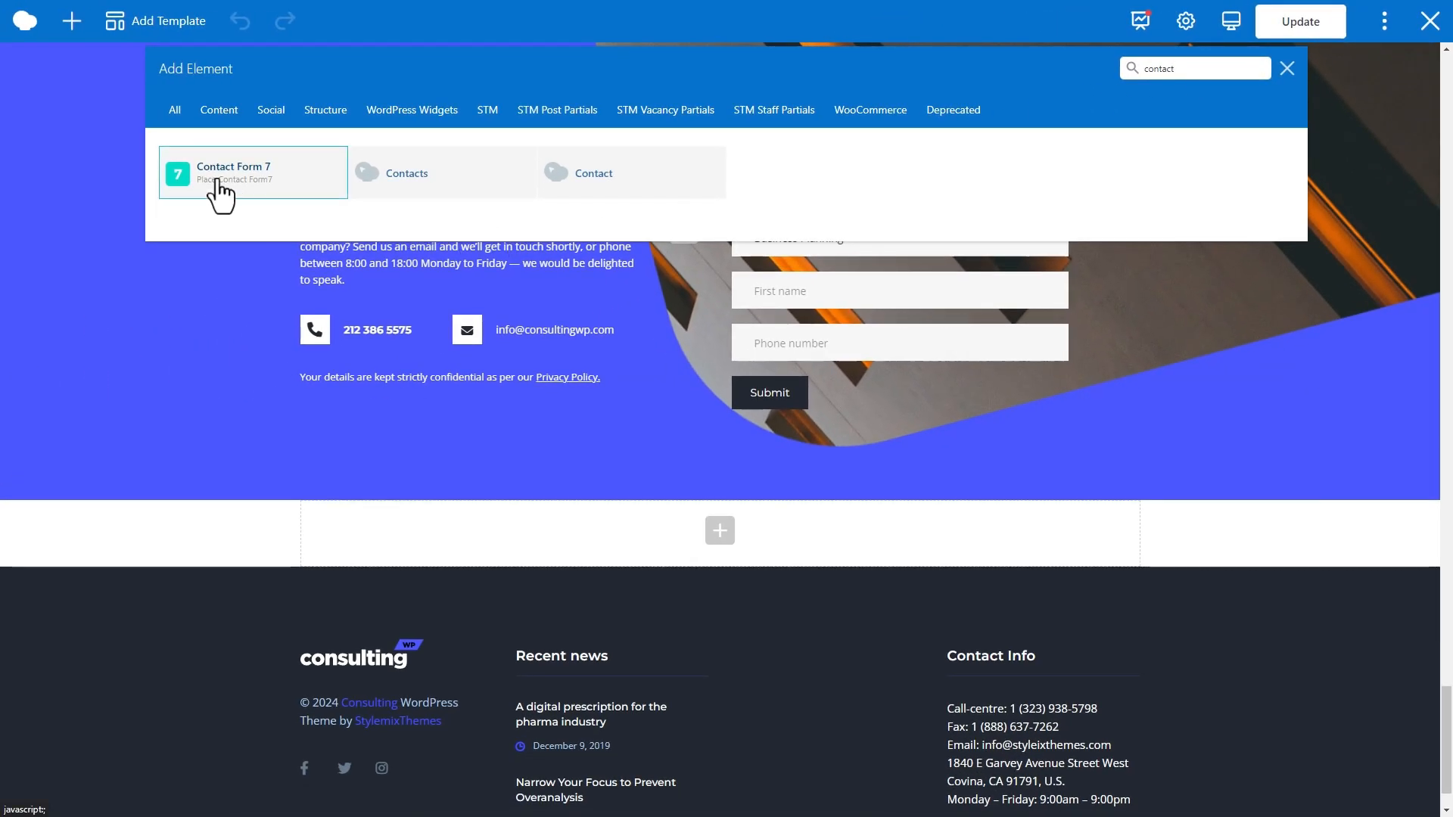
{"action": "left_click", "coordinate": [220, 181]}
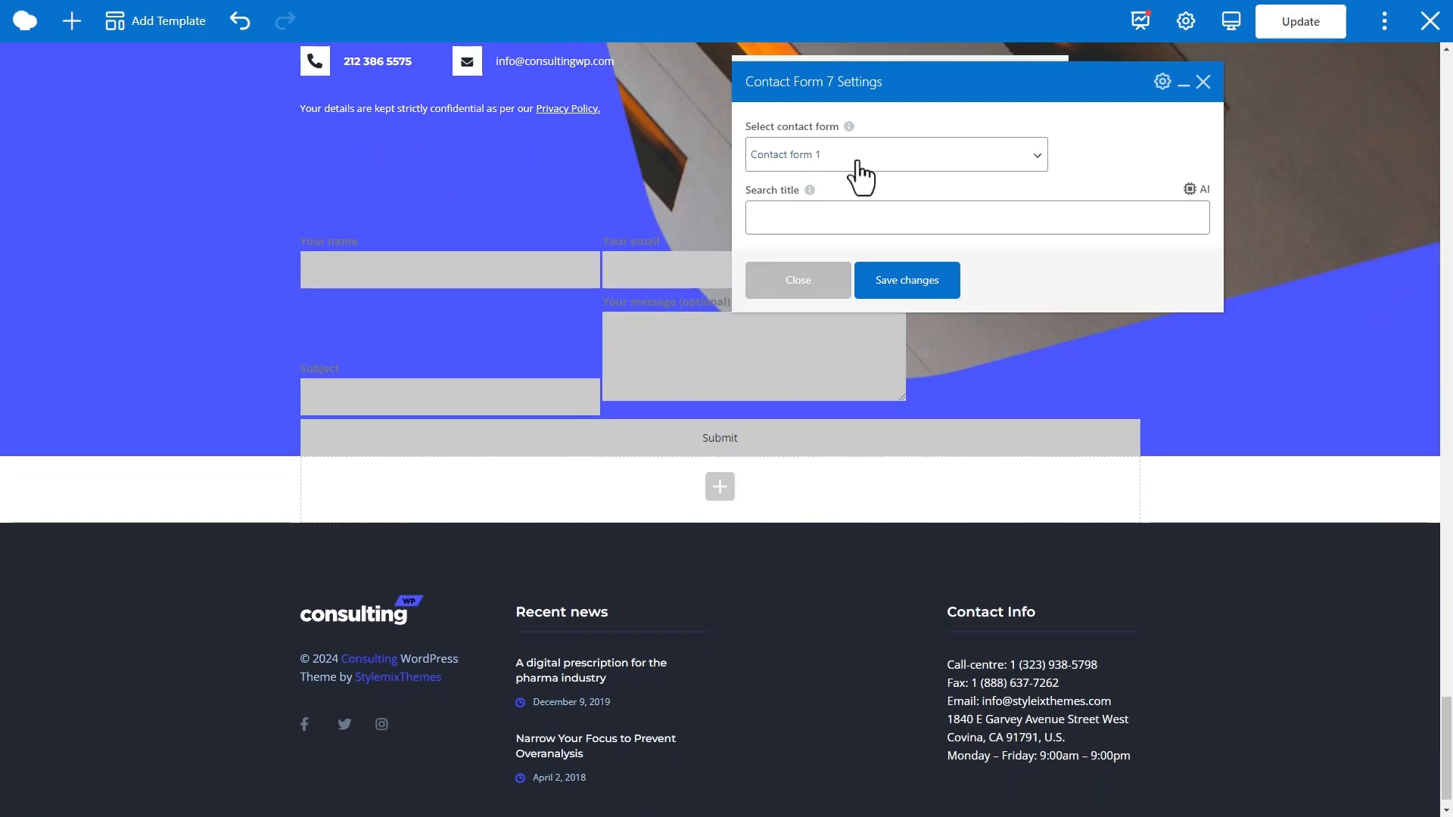
{"action": "left_click", "coordinate": [859, 163]}
{"action": "left_click", "coordinate": [870, 343]}
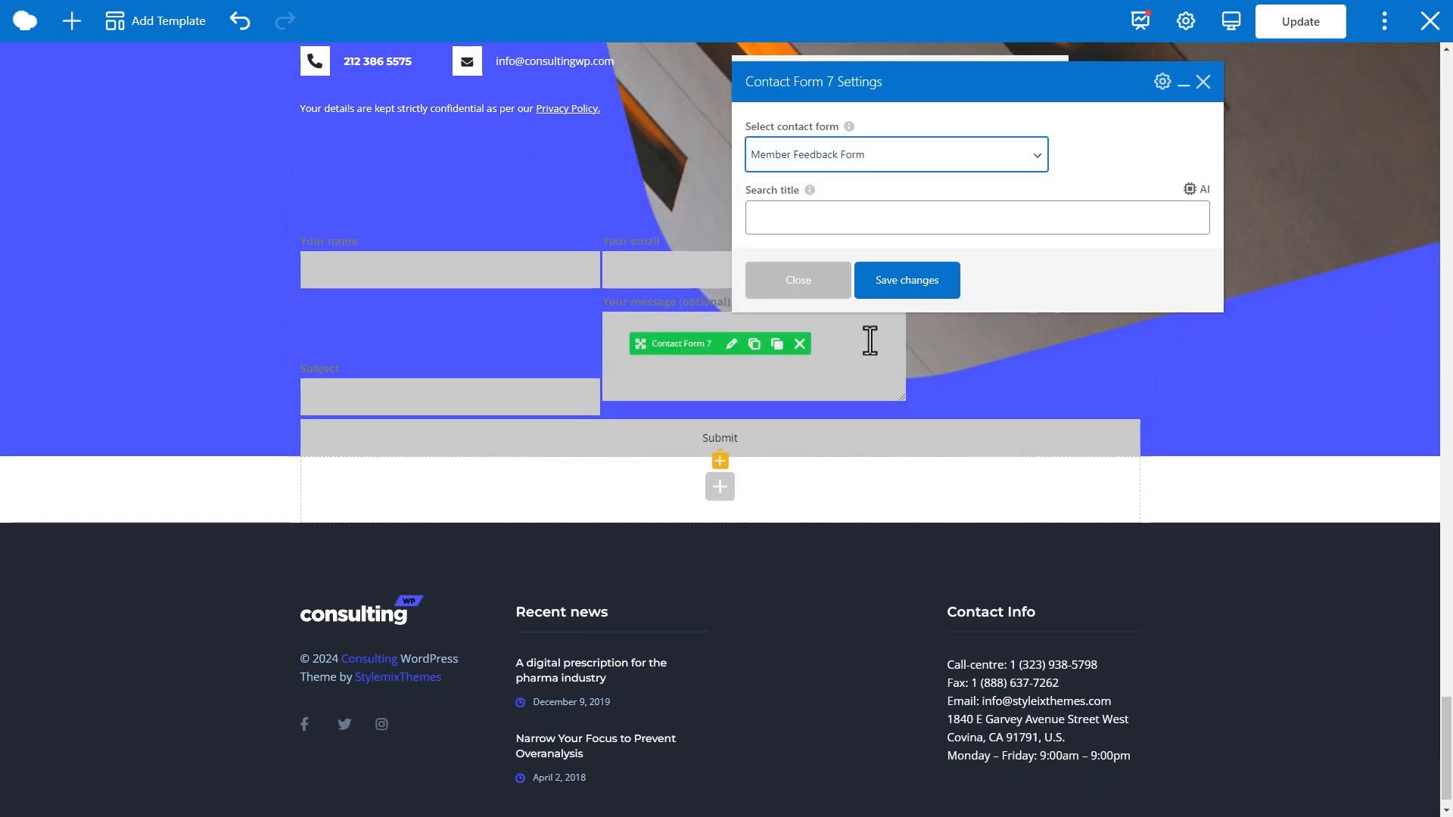
{"action": "left_click", "coordinate": [893, 292]}
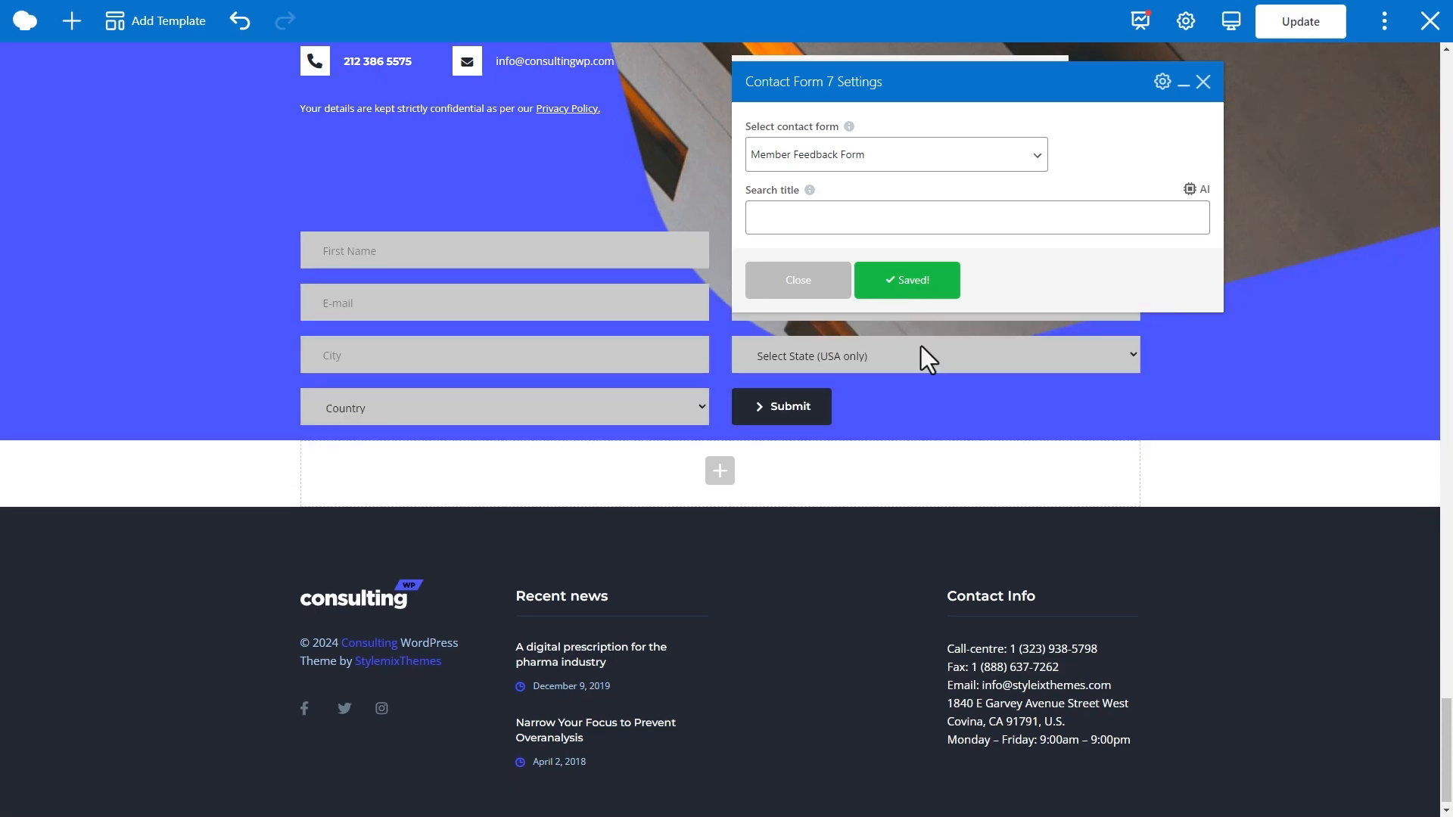
- Close the settings and delete the added Member Feedback Form element
{"action": "left_click", "coordinate": [1204, 81]}
{"action": "left_click", "coordinate": [707, 483]}
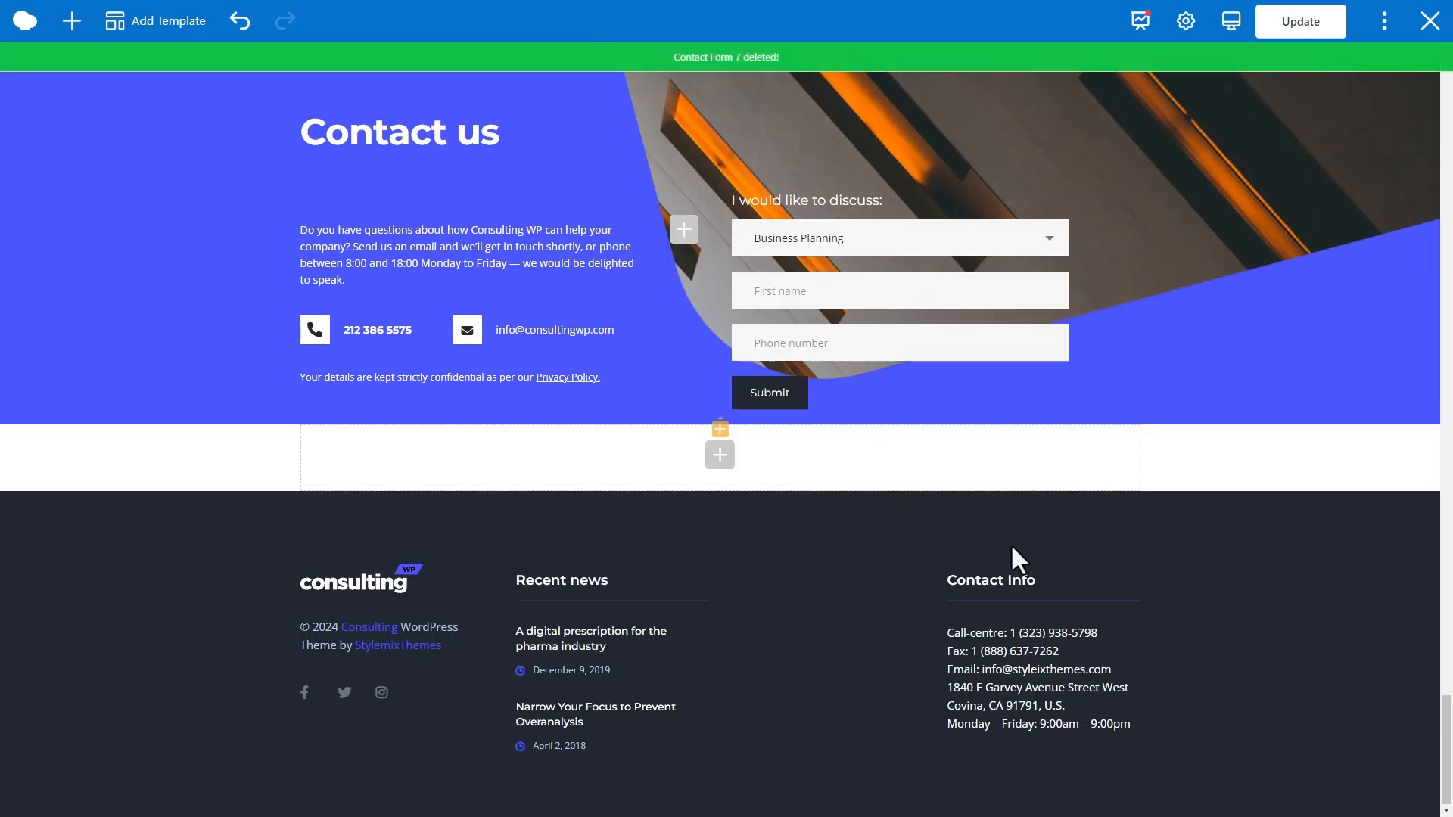
{"action": "scroll", "coordinate": [1272, 421], "scroll_direction": "up", "scroll_amount": 2}
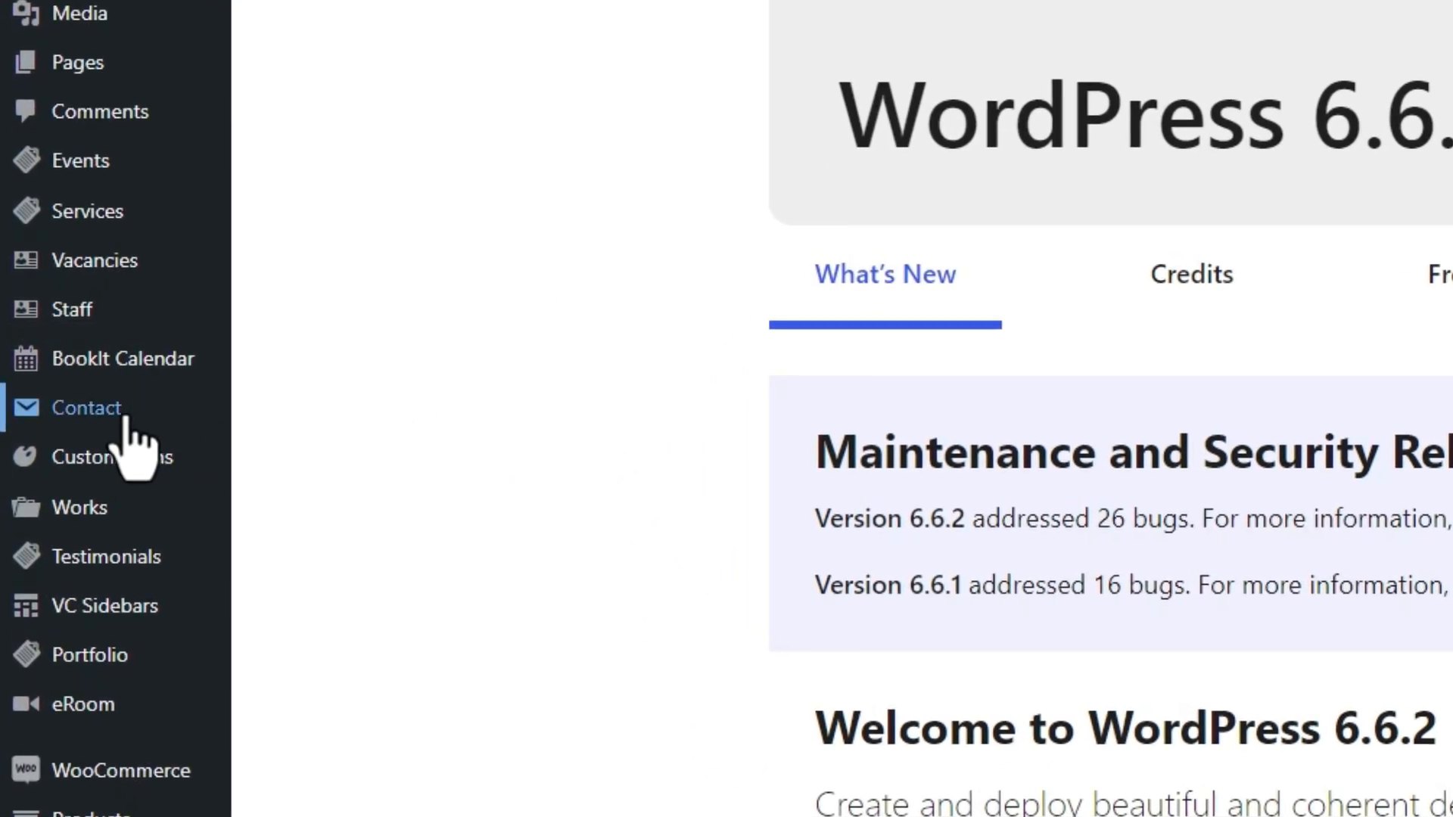
- Go to Contact > Contact Forms and edit the Request A Call Back form
{"action": "mouse_move", "coordinate": [162, 418]}
{"action": "left_click", "coordinate": [407, 421]}
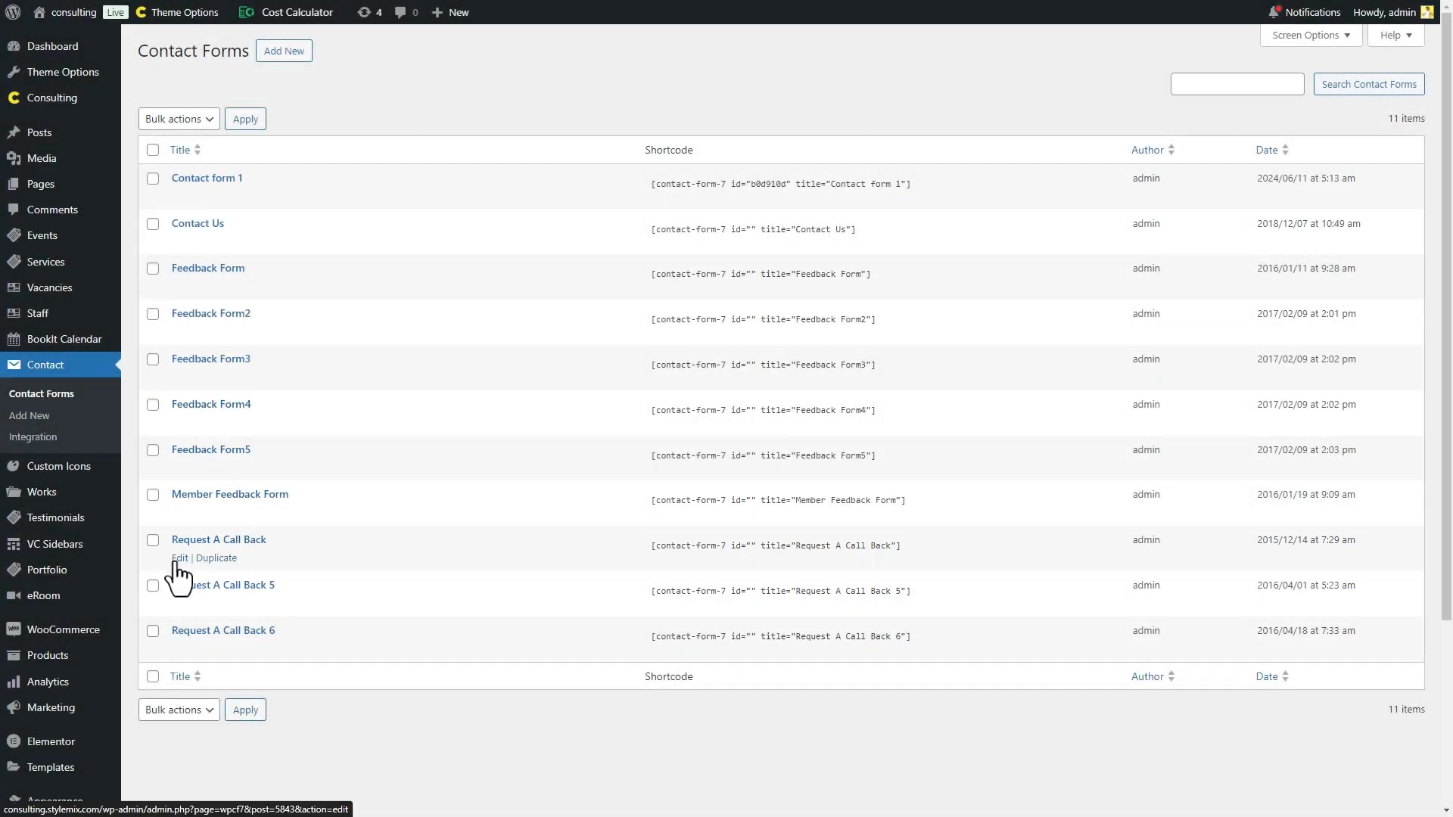
{"action": "left_click", "coordinate": [178, 562]}
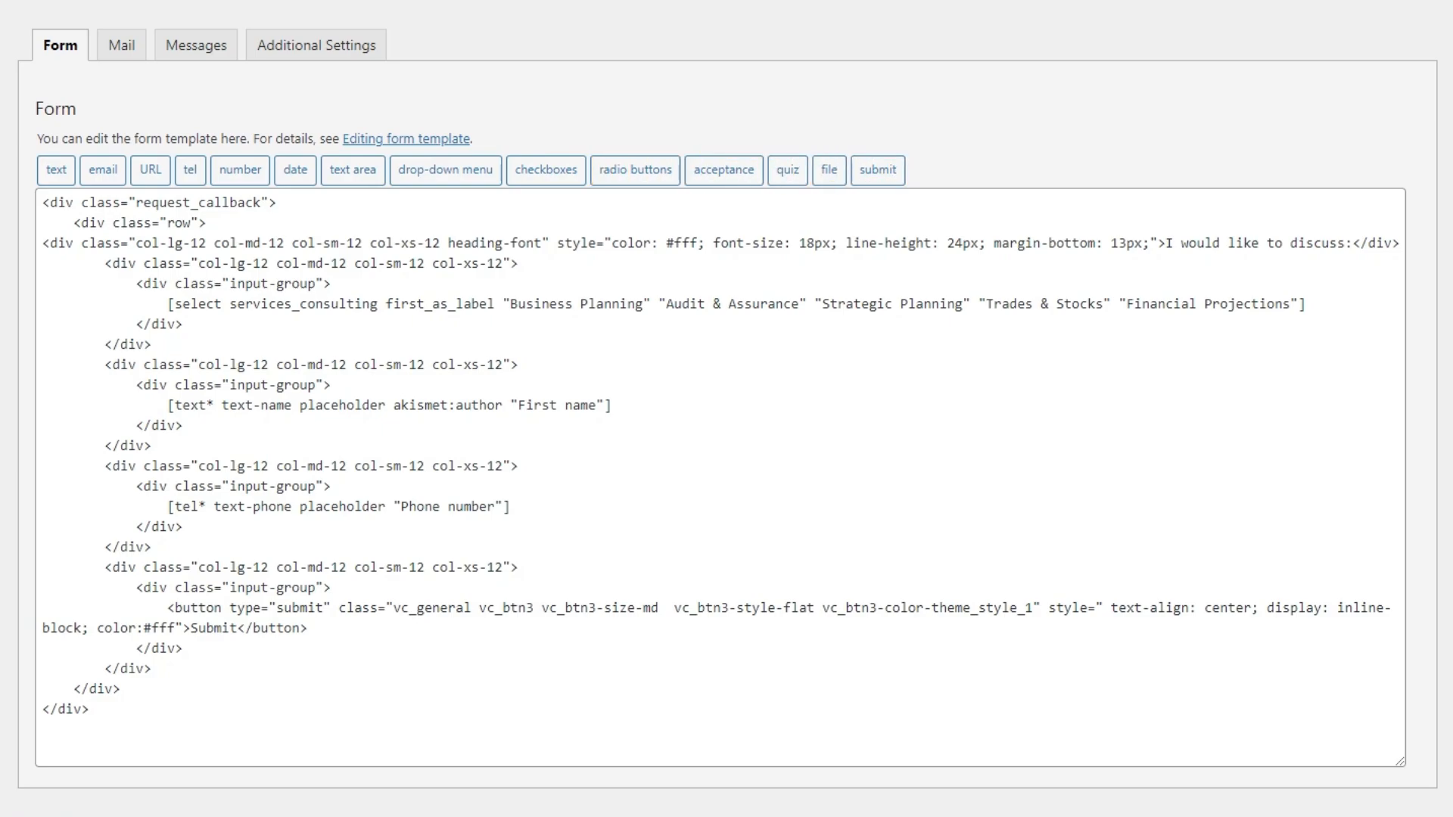
- Add blank lines after the closing div at the template's end
{"action": "left_click", "coordinate": [299, 739]}
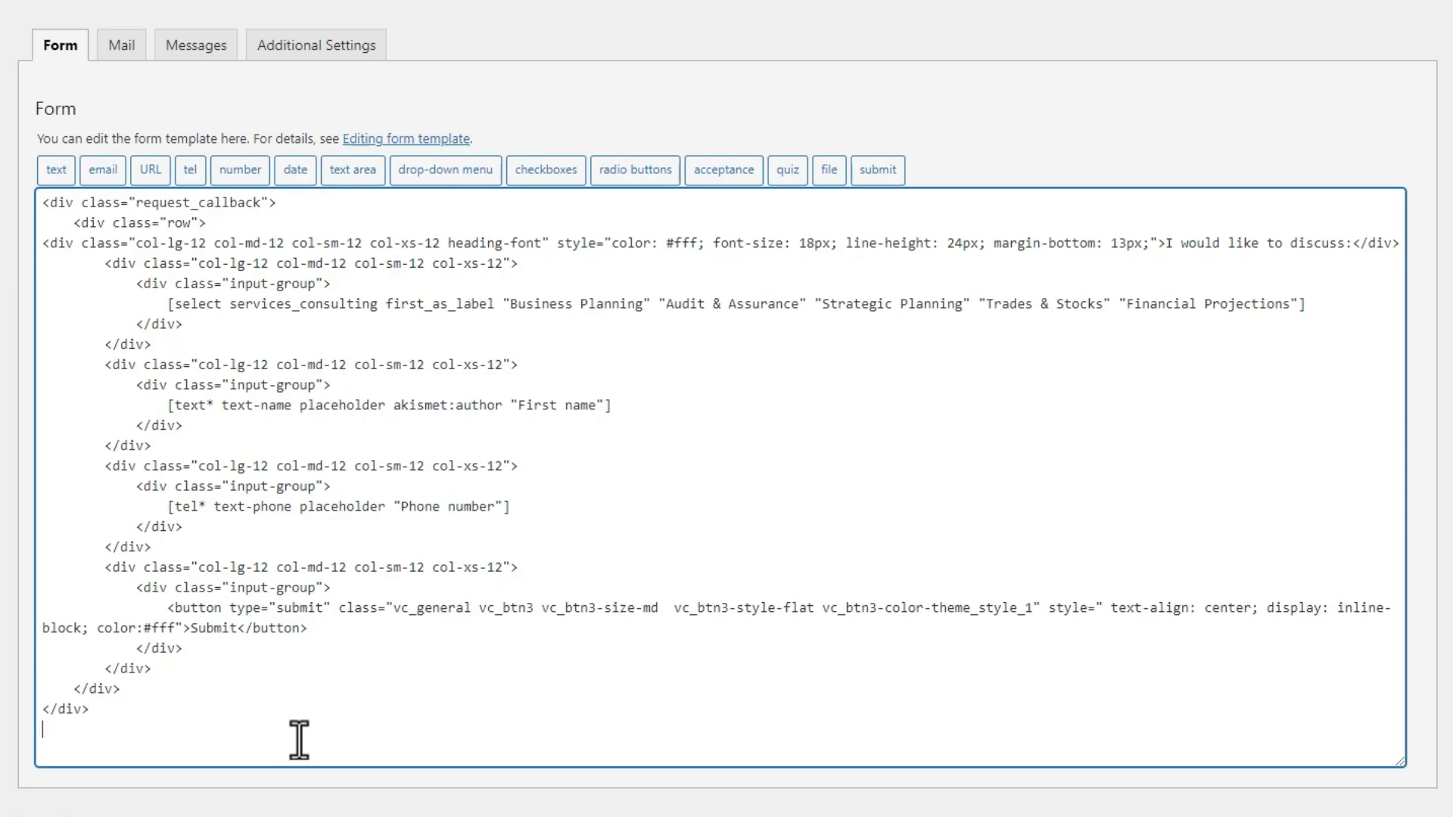
{"action": "key", "text": "Return"}
{"action": "key", "text": "Return"}
- Build a required text tag named text-name-in-english with a sample name as placeholder
{"action": "left_click", "coordinate": [55, 171]}
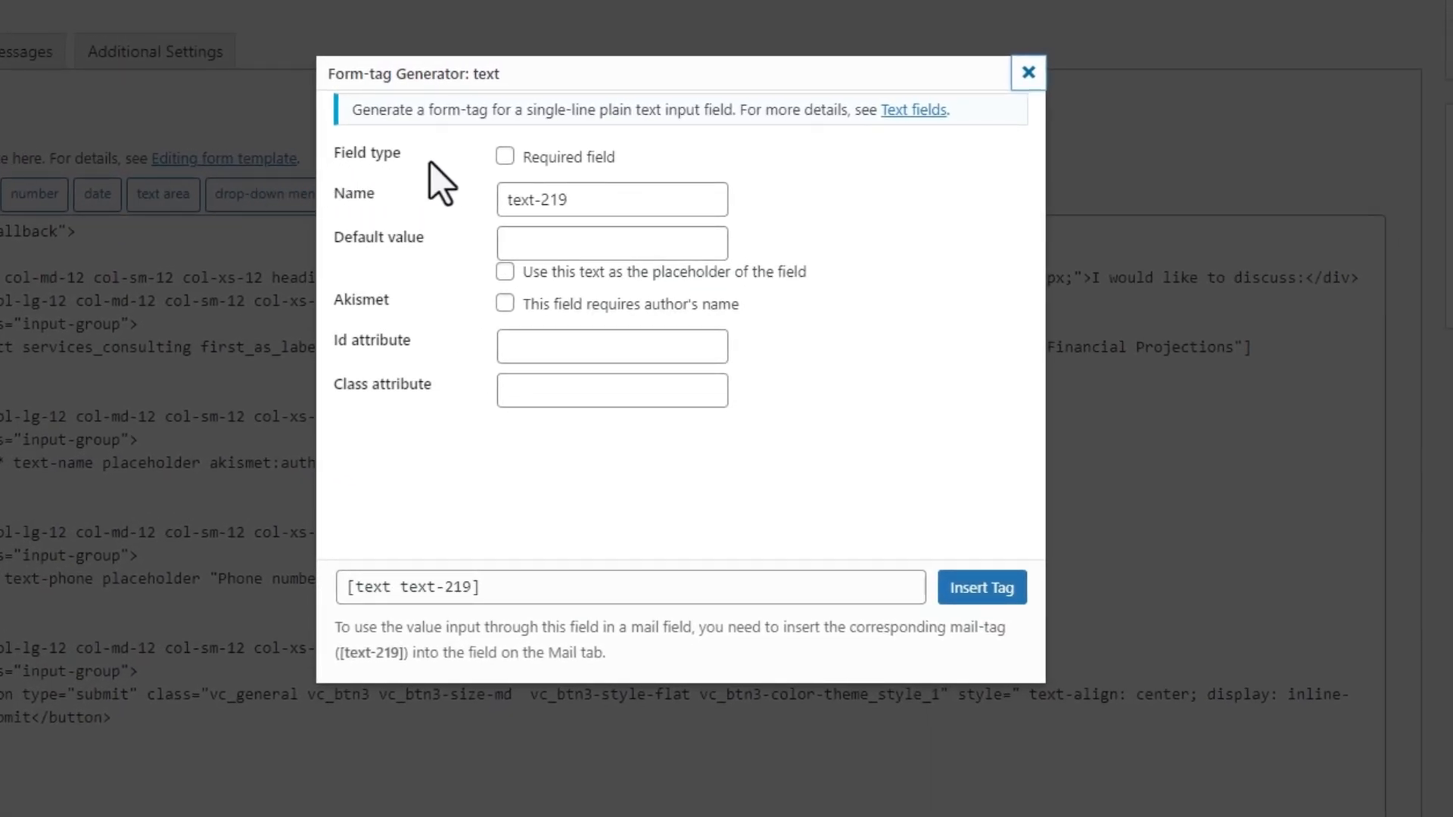
{"action": "left_click", "coordinate": [505, 156]}
{"action": "double_click", "coordinate": [594, 209]}
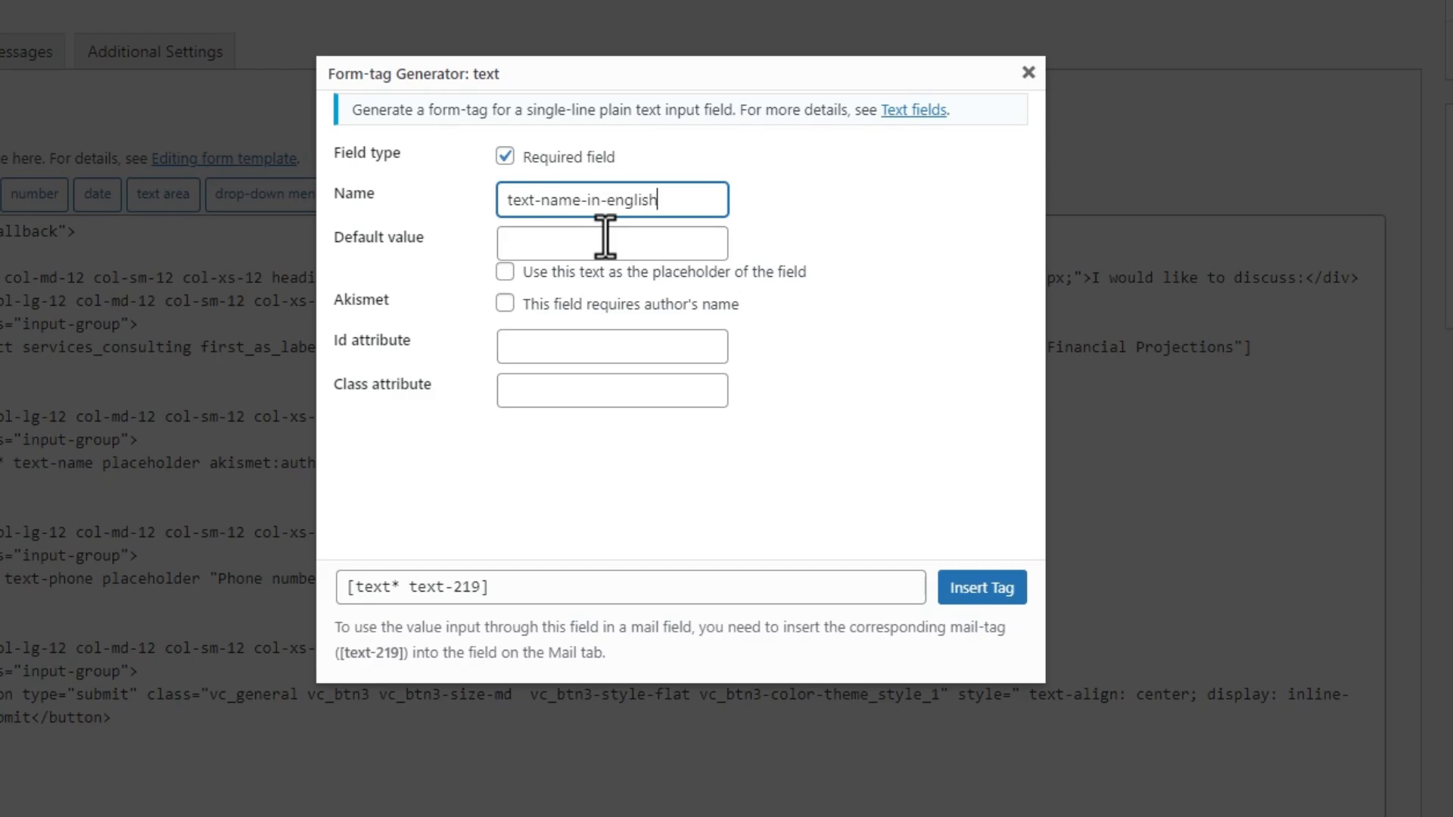
{"action": "left_click", "coordinate": [606, 239]}
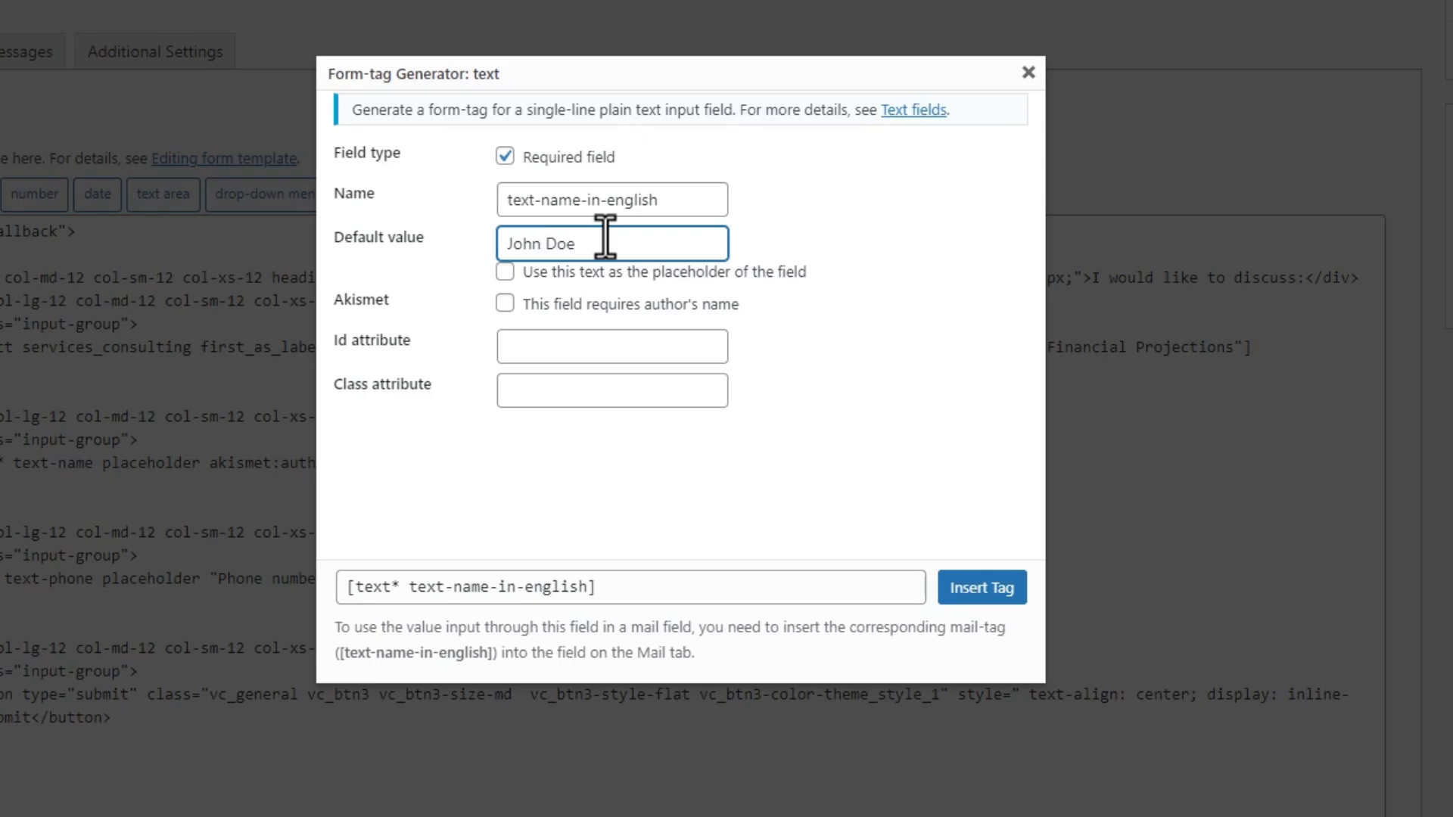
{"action": "type", "text": "John Doe"}
{"action": "left_click", "coordinate": [621, 277]}
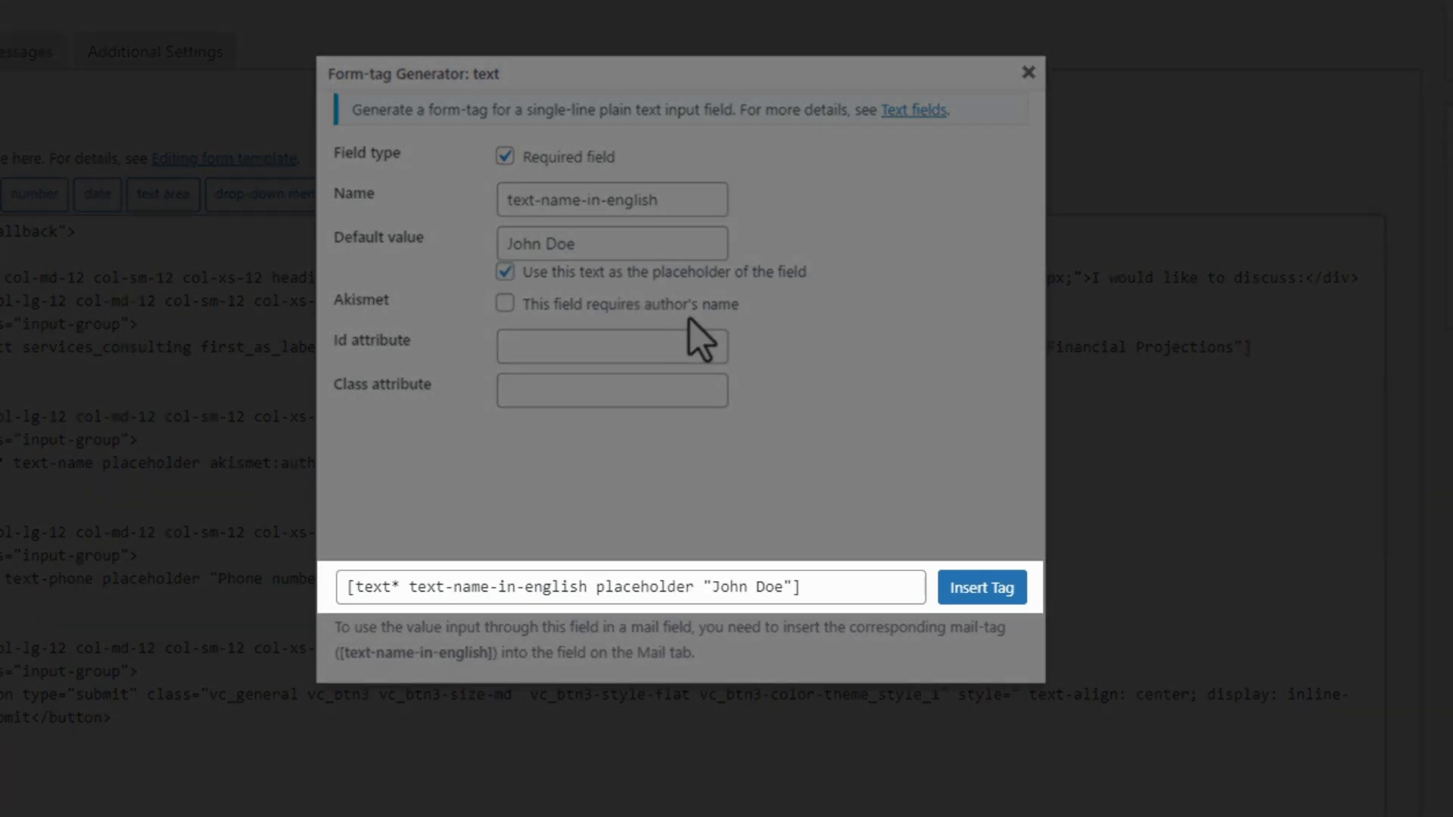
{"action": "left_click", "coordinate": [696, 306]}
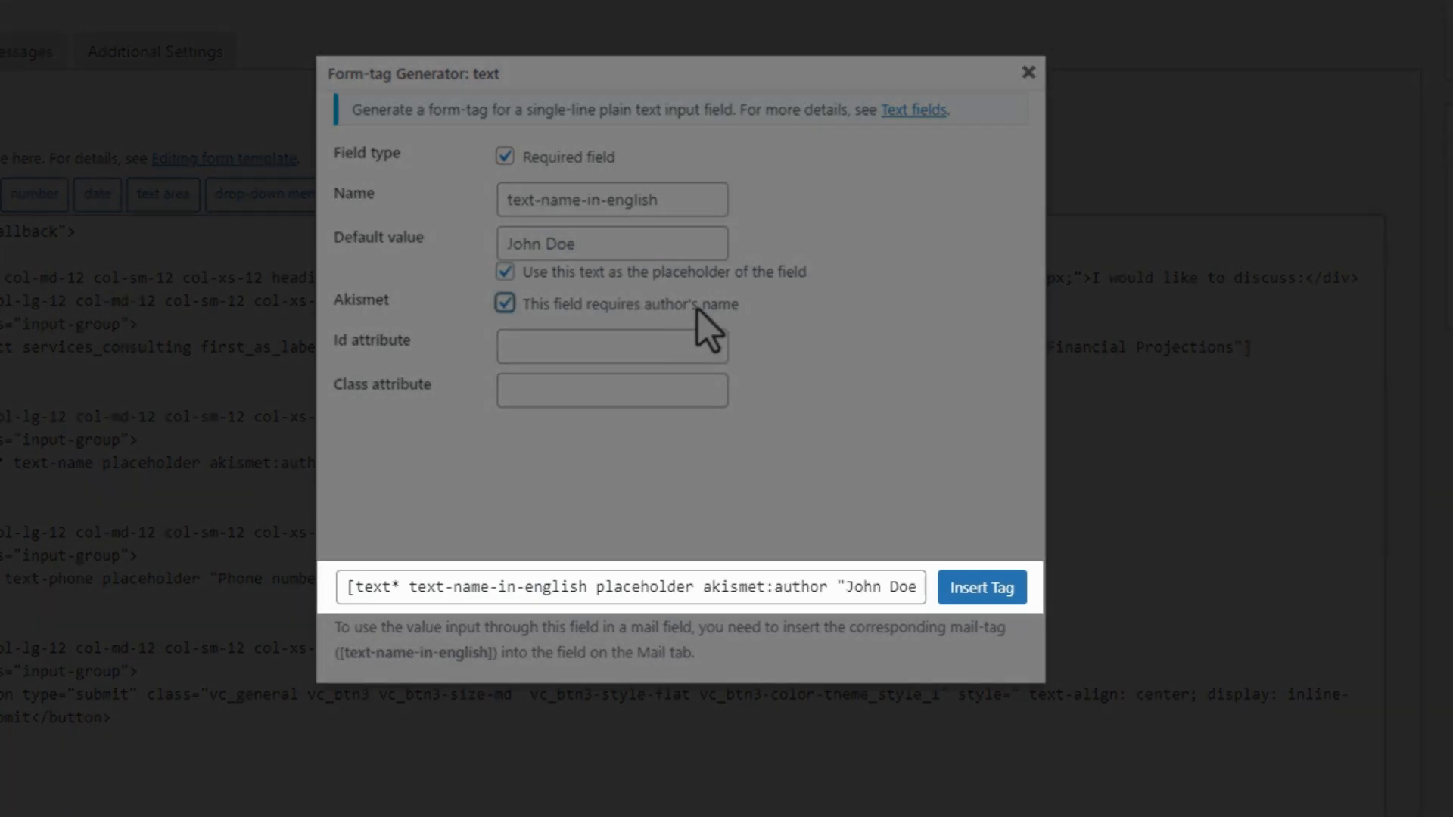
{"action": "left_click", "coordinate": [698, 309]}
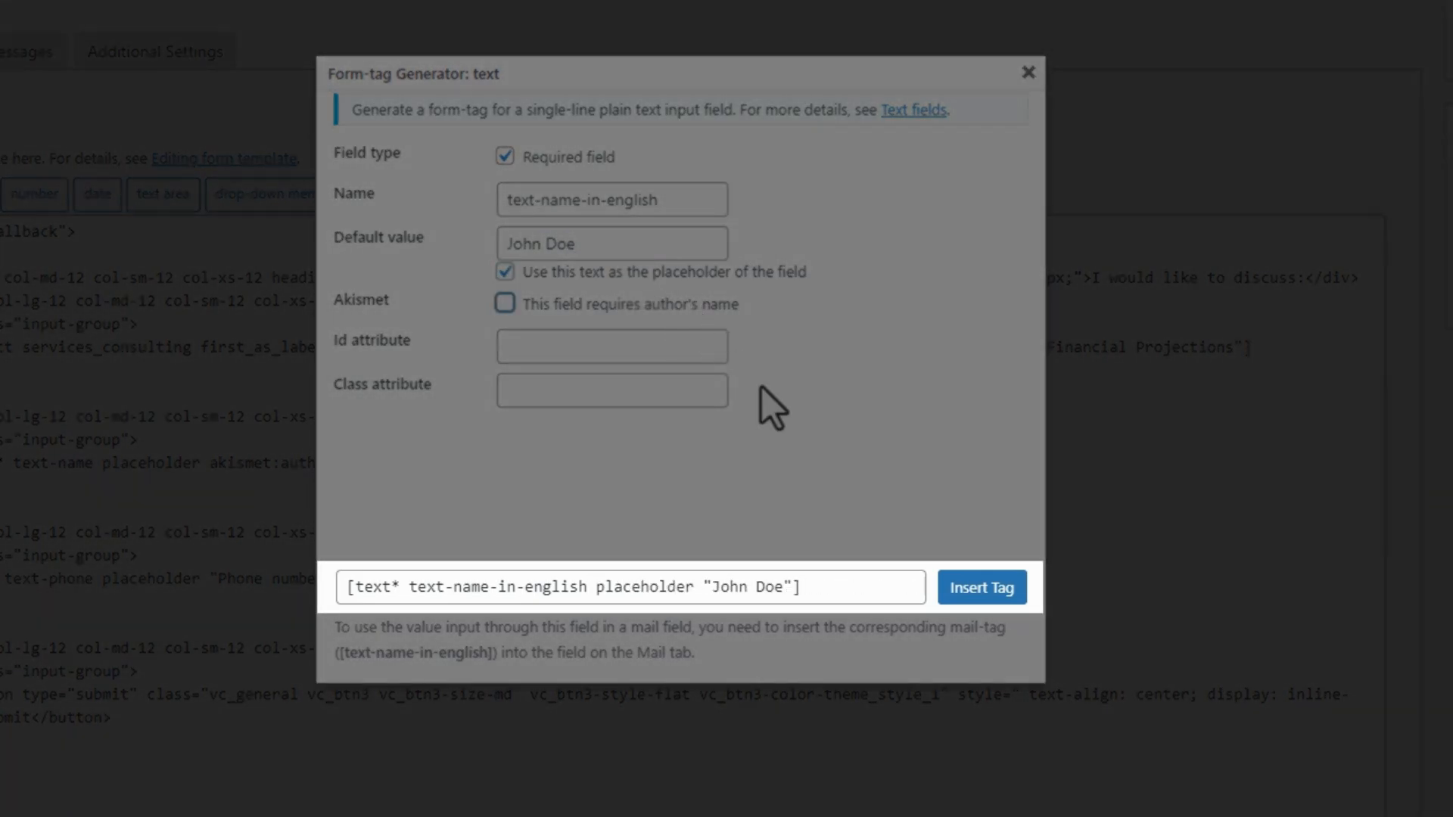
- Leave id and class empty, insert the text tag and start a new line
{"action": "key", "text": "Tab"}
{"action": "type", "text": "#dark"}
{"action": "key", "text": "BackSpace"}
{"action": "key", "text": "BackSpace"}
{"action": "key", "text": "BackSpace"}
{"action": "key", "text": "BackSpace"}
{"action": "key", "text": "BackSpace"}
{"action": "key", "text": "Tab"}
{"action": "type", "text": "dark"}
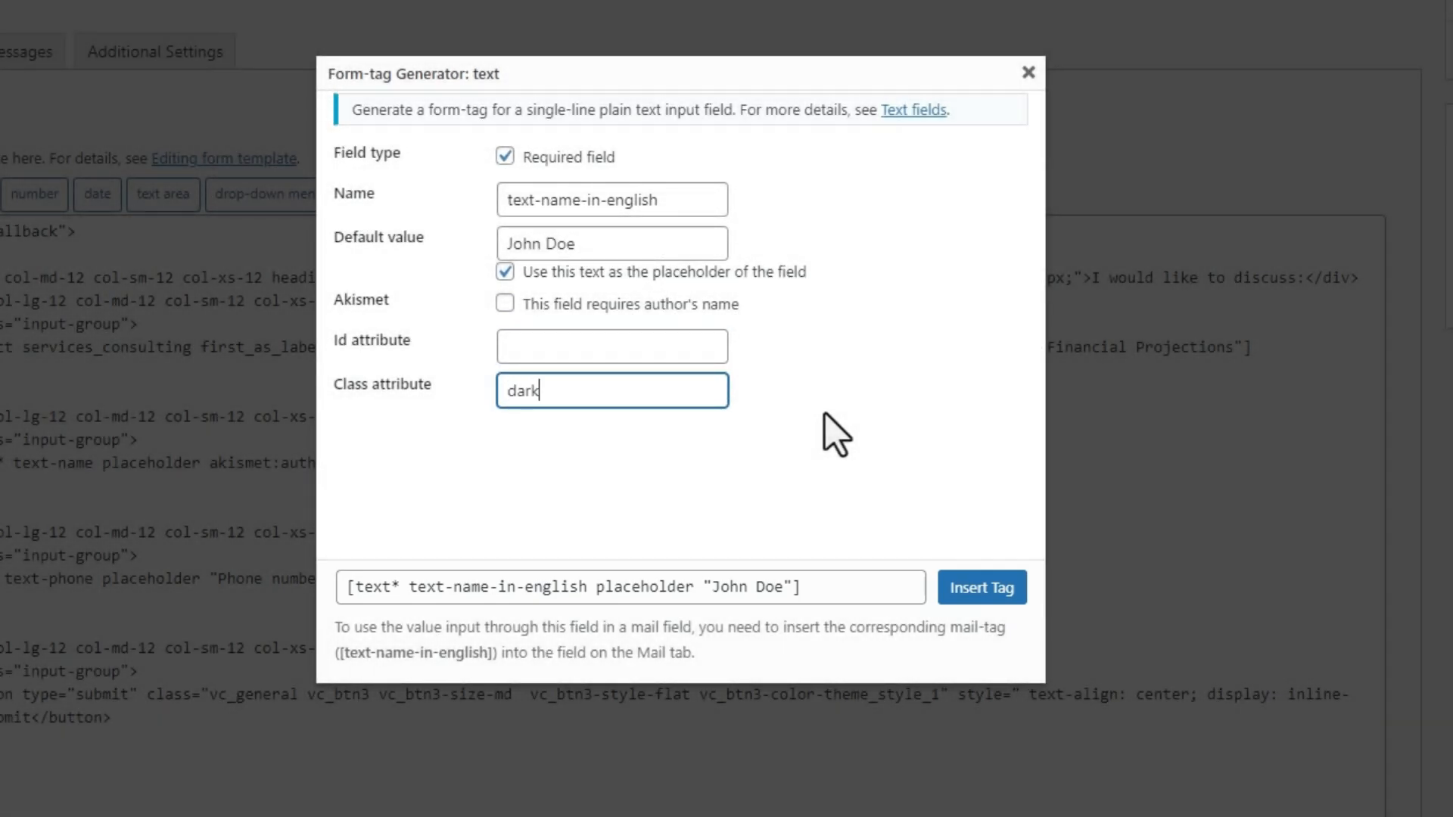
{"action": "key", "text": "BackSpace"}
{"action": "key", "text": "BackSpace"}
{"action": "key", "text": "BackSpace"}
{"action": "key", "text": "BackSpace"}
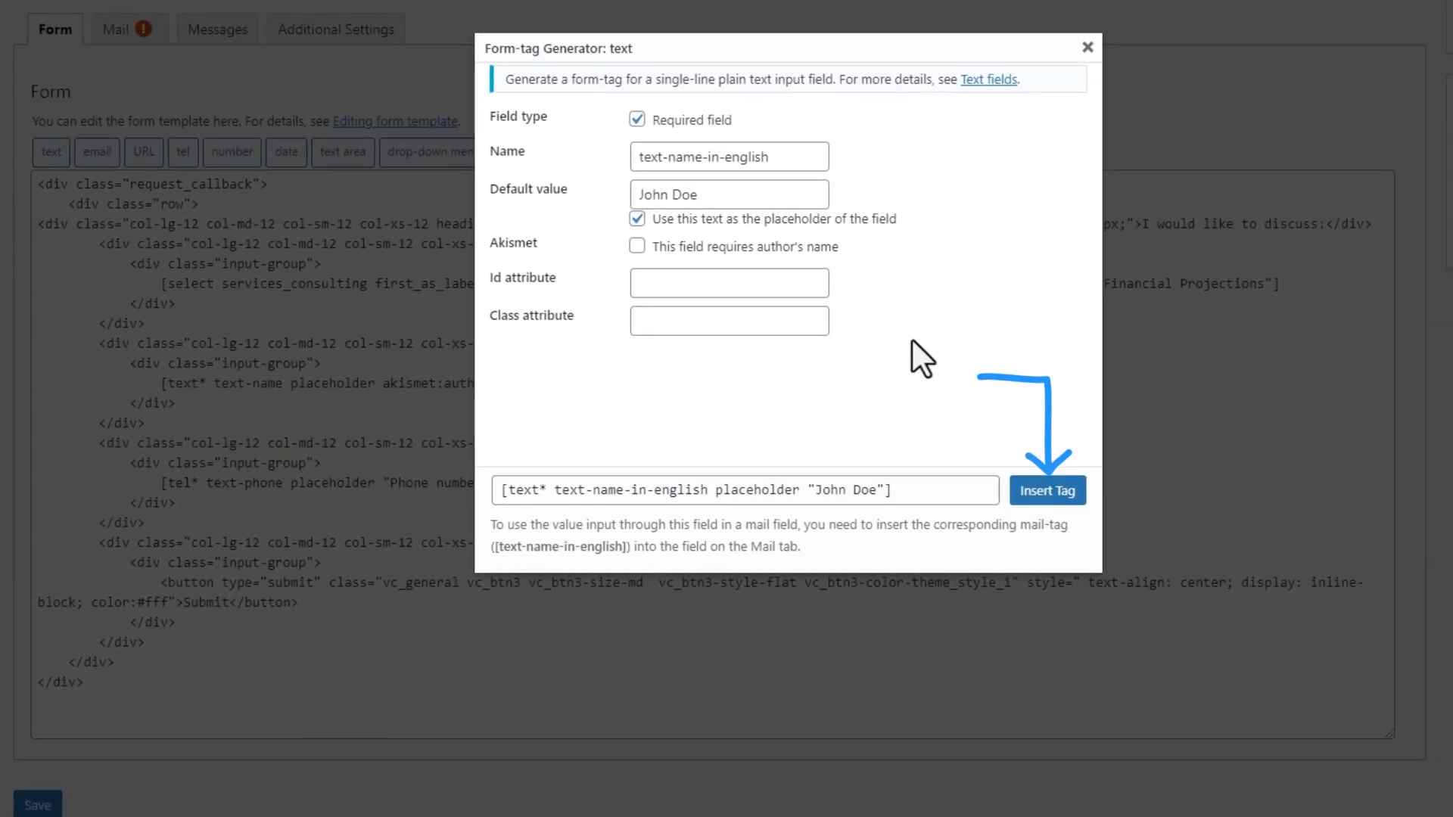
{"action": "left_click", "coordinate": [1054, 501]}
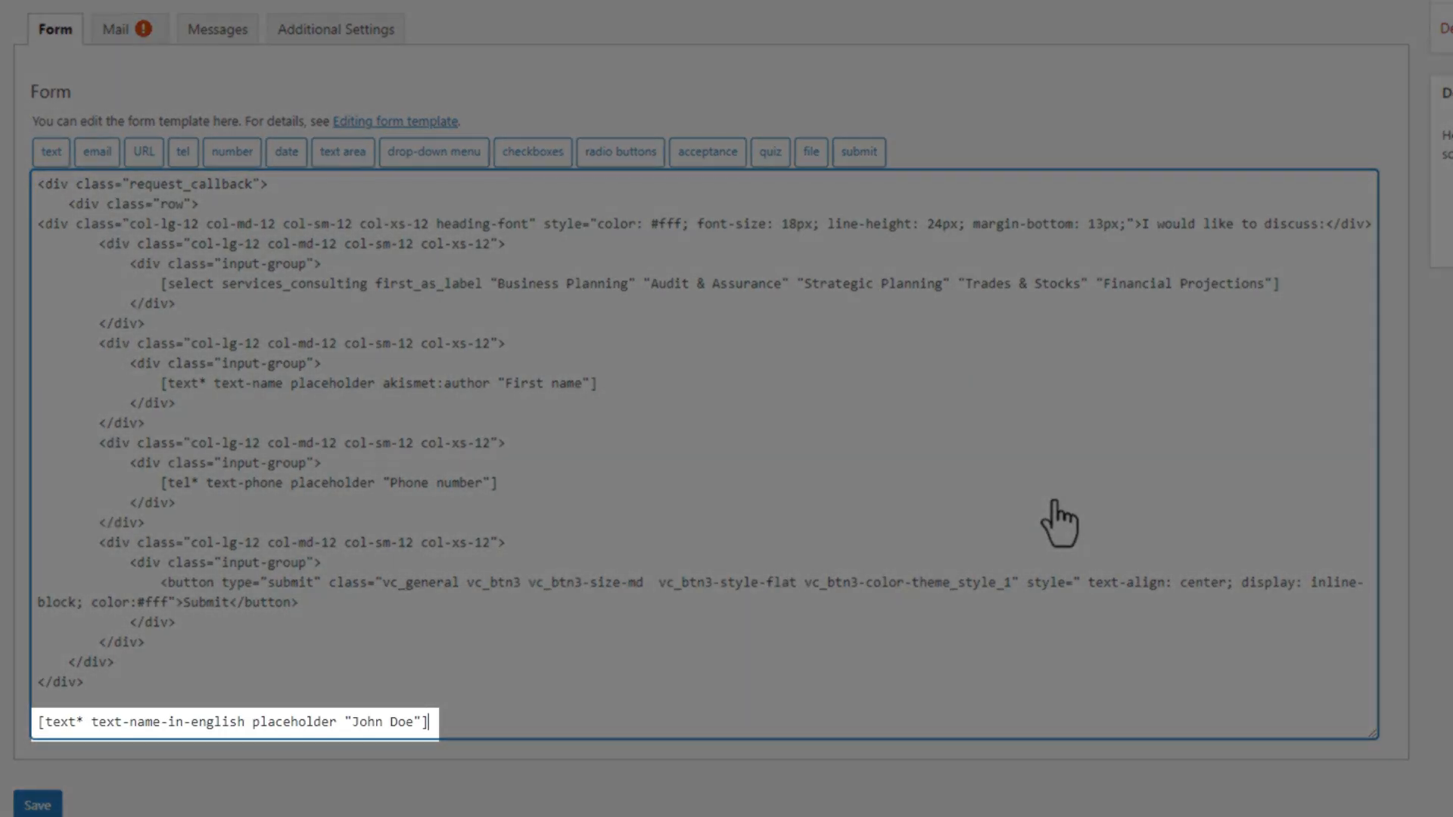
{"action": "key", "text": "Return"}
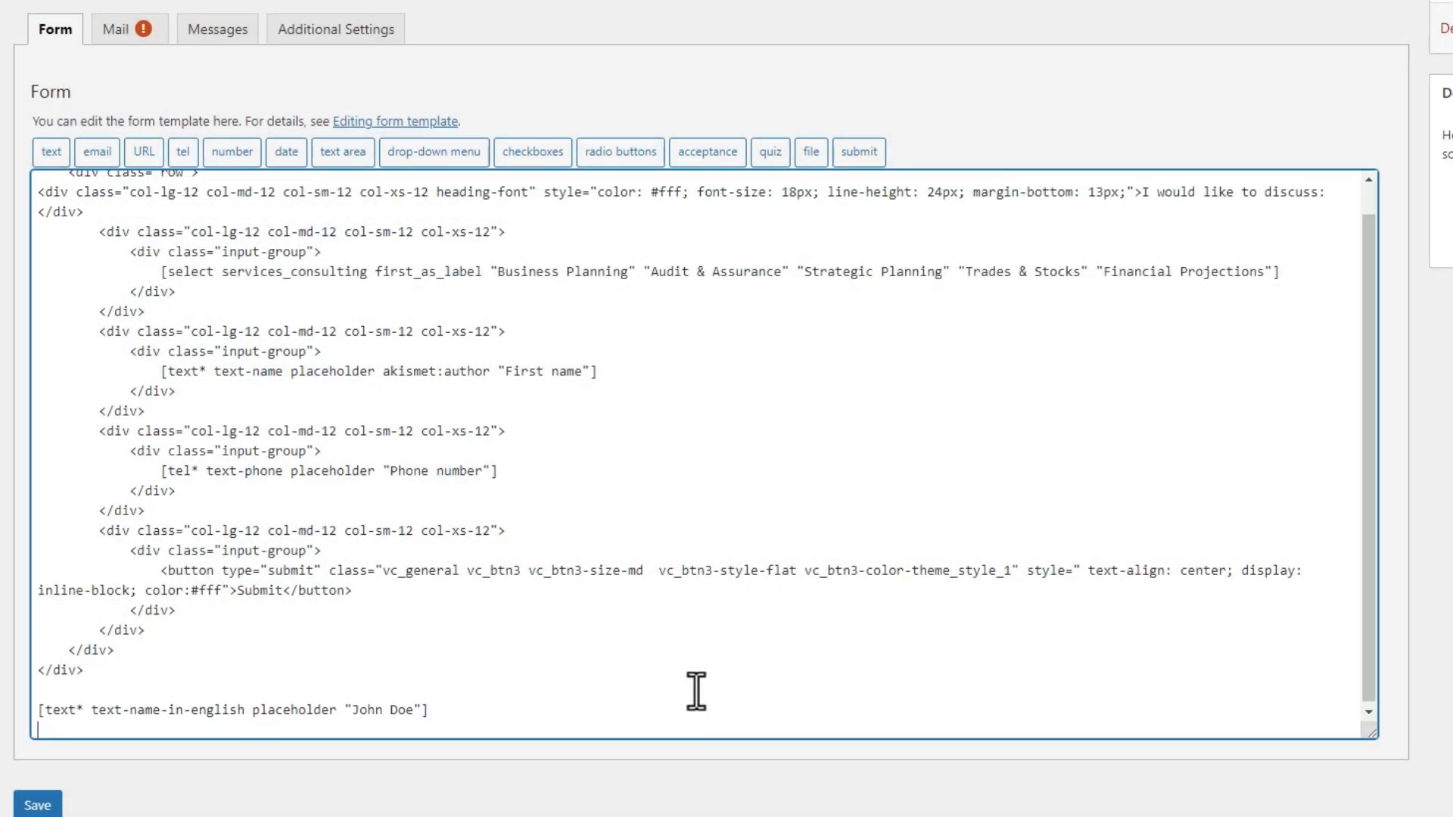
- Start a radio button tag named radio-language
{"action": "left_click", "coordinate": [619, 152]}
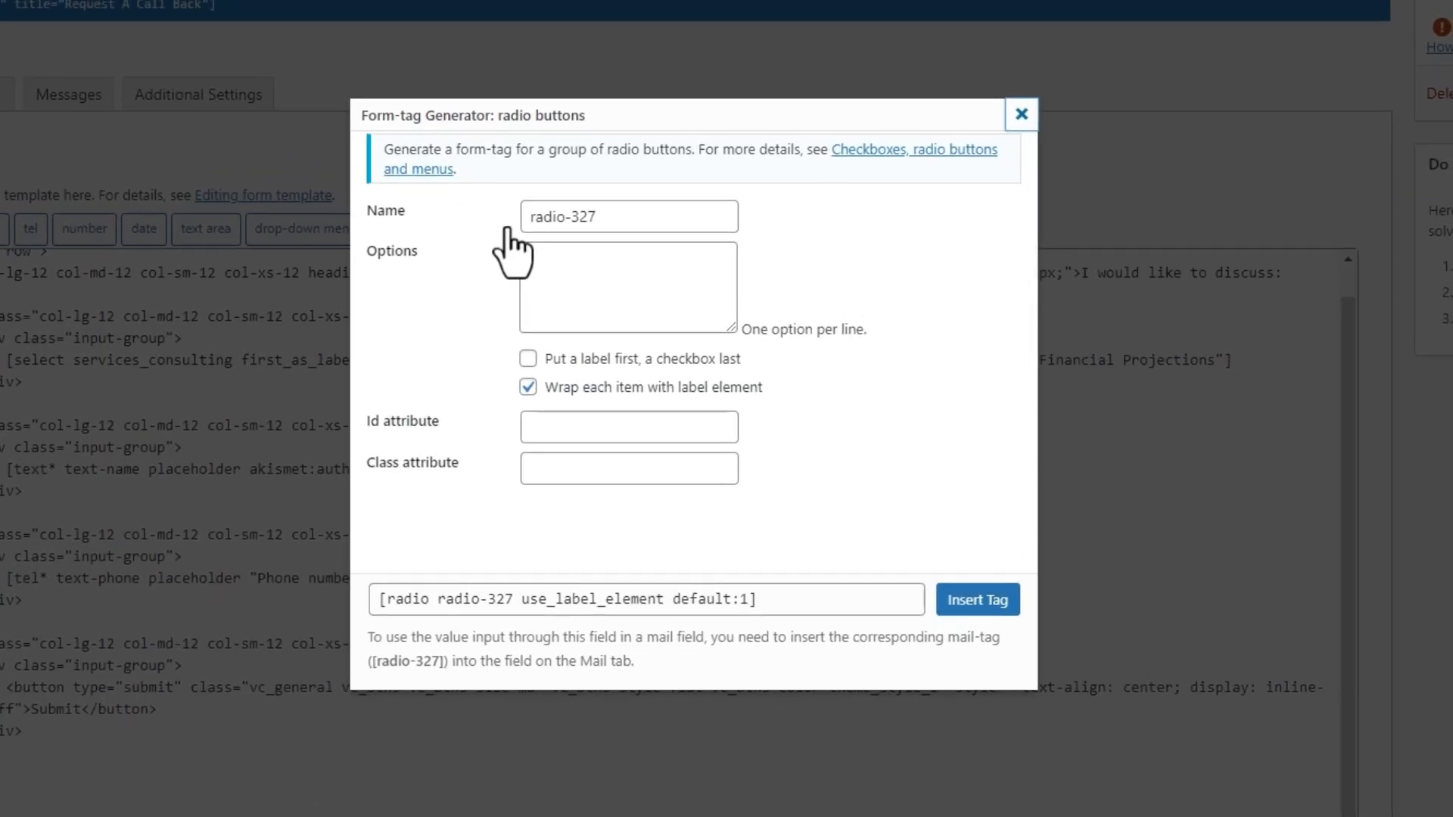
{"action": "left_click", "coordinate": [693, 208]}
{"action": "double_click", "coordinate": [576, 218]}
{"action": "type", "text": "language"}
{"action": "left_click", "coordinate": [614, 281]}
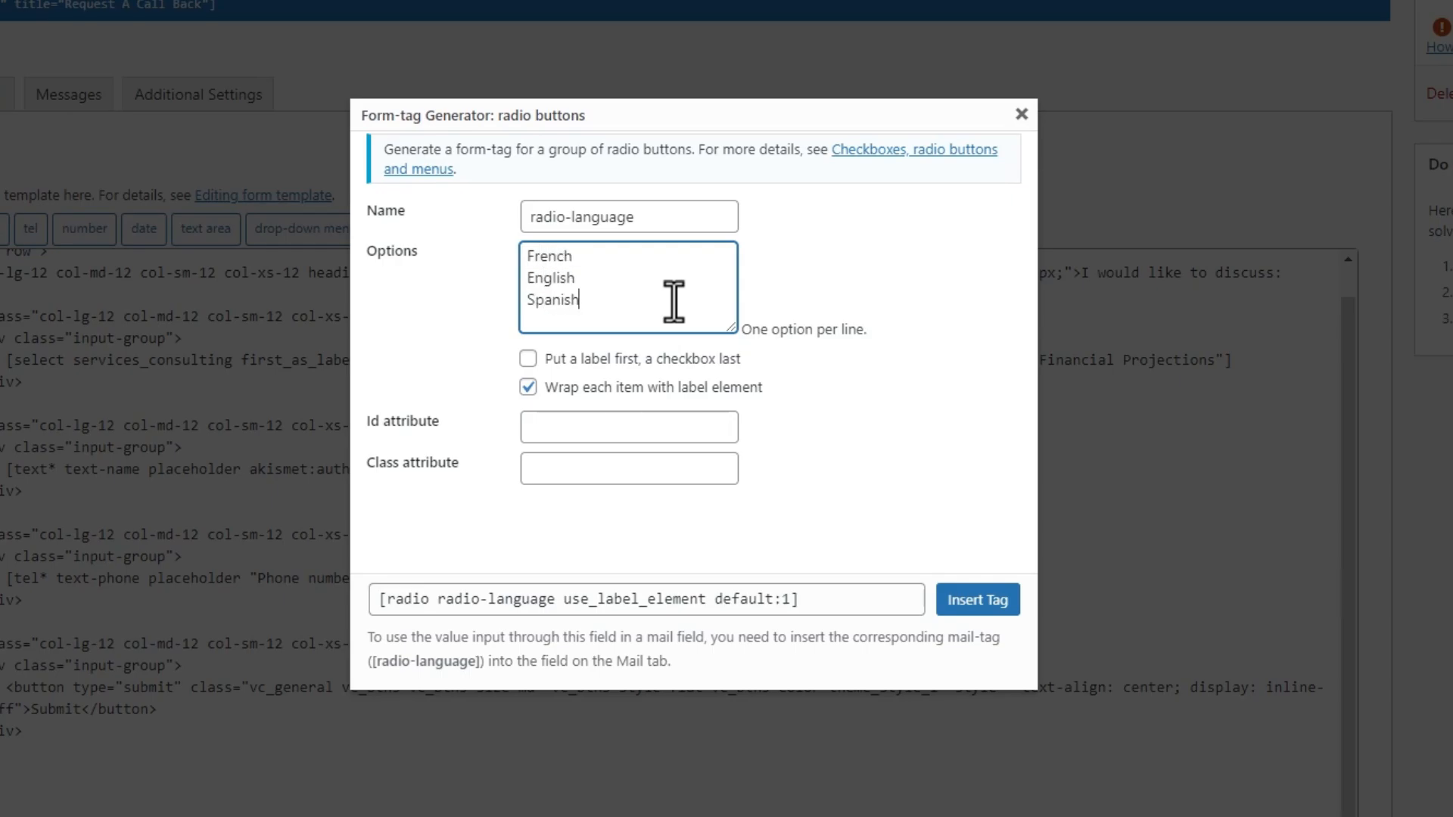
{"action": "left_click", "coordinate": [726, 365]}
{"action": "left_click", "coordinate": [727, 365]}
- List options Language, French, English, Spanish with labels first, and insert the tag
{"action": "left_click", "coordinate": [522, 258]}
{"action": "key", "text": "Return"}
{"action": "key", "text": "Up"}
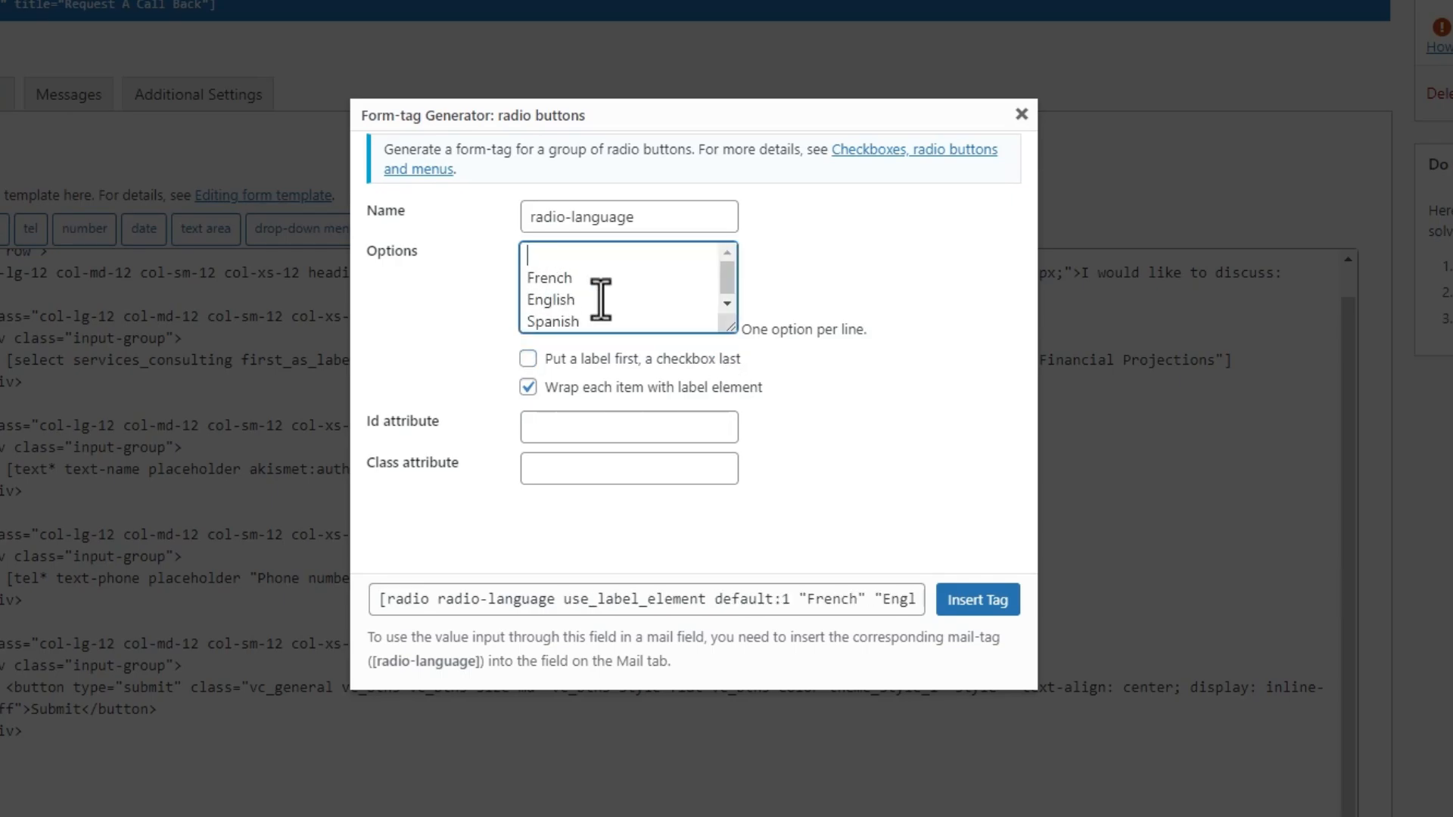
{"action": "left_click", "coordinate": [601, 357]}
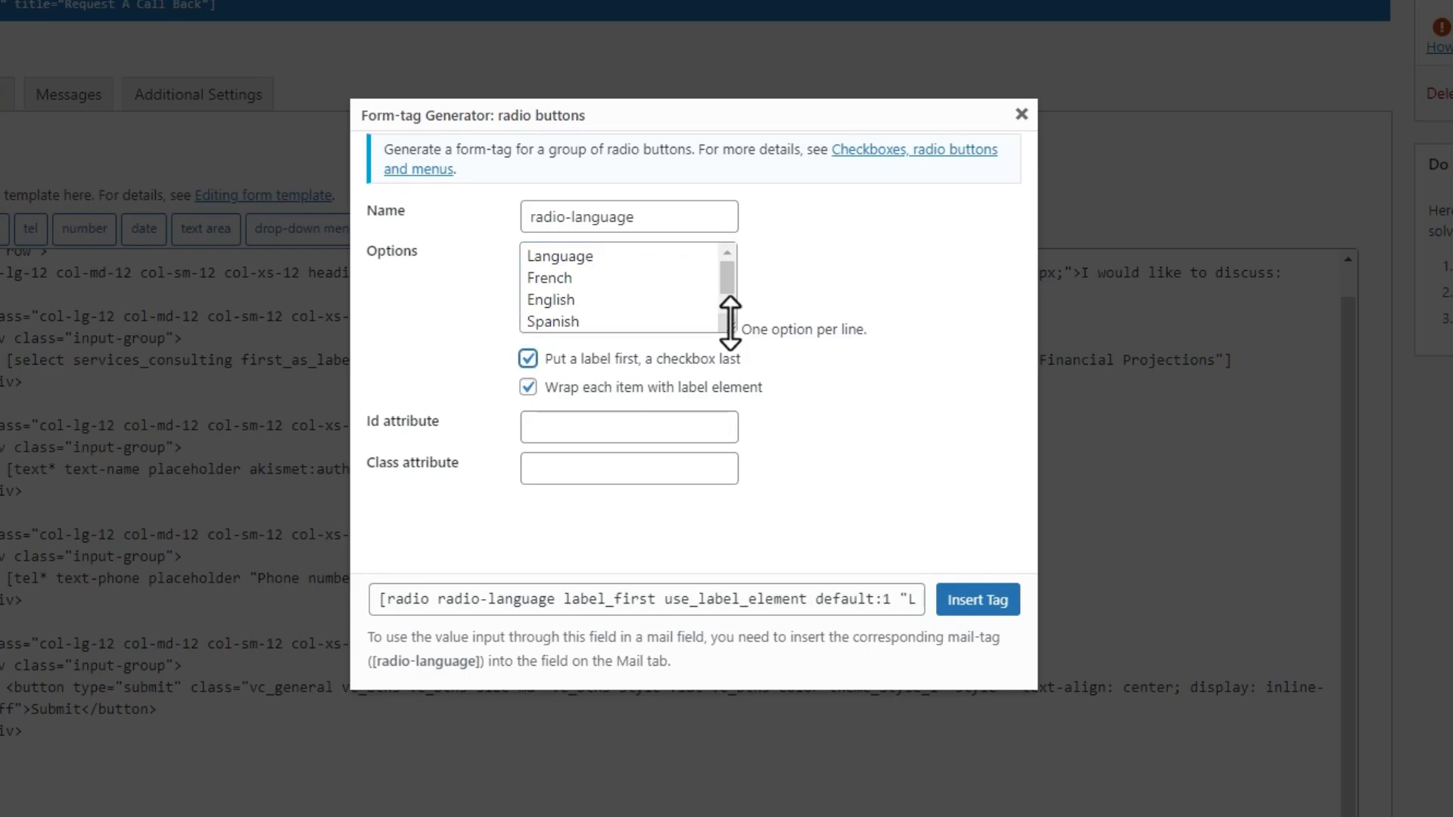
{"action": "left_click_drag", "start_coordinate": [729, 324], "coordinate": [731, 339]}
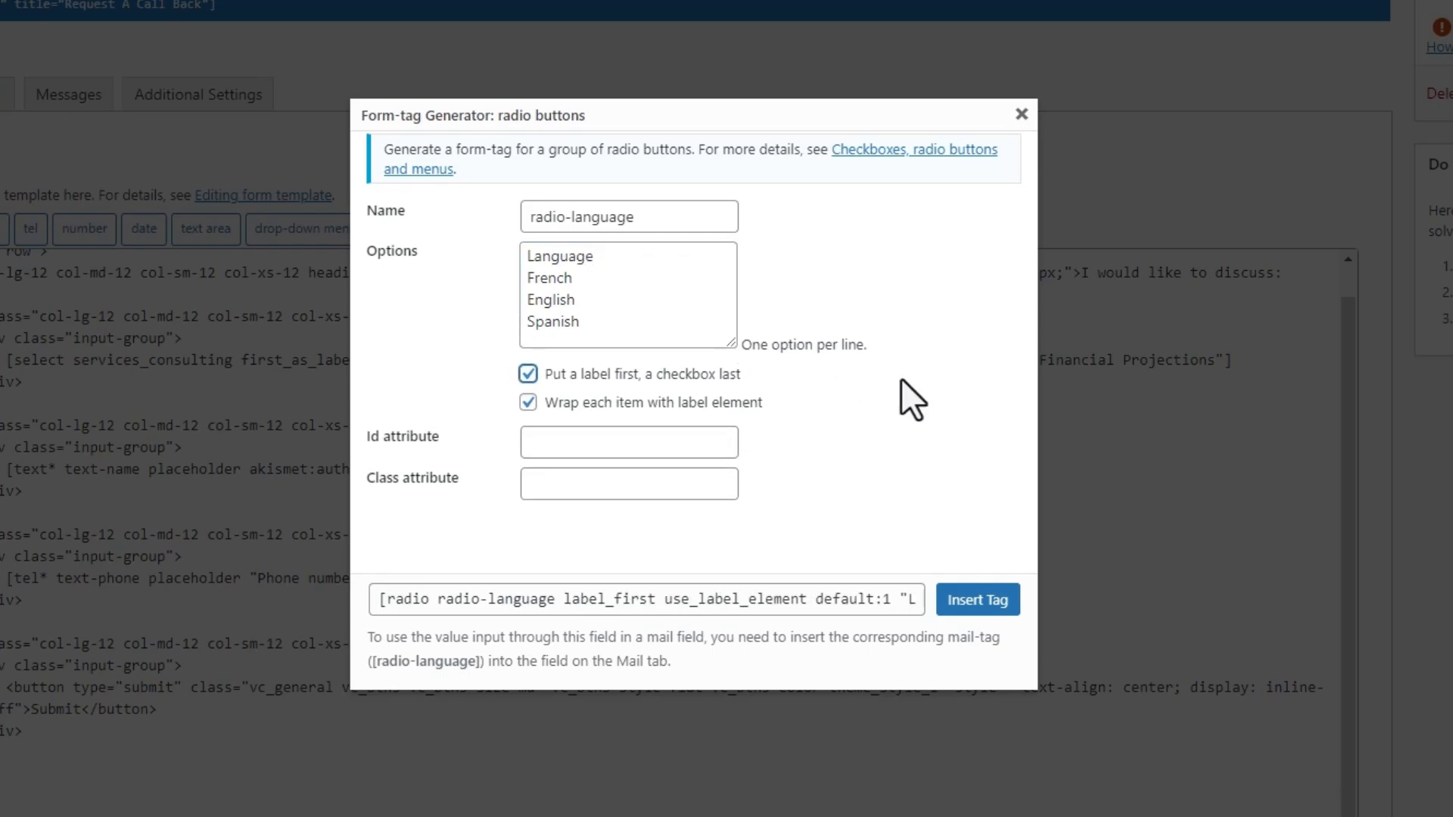
{"action": "left_click", "coordinate": [978, 599]}
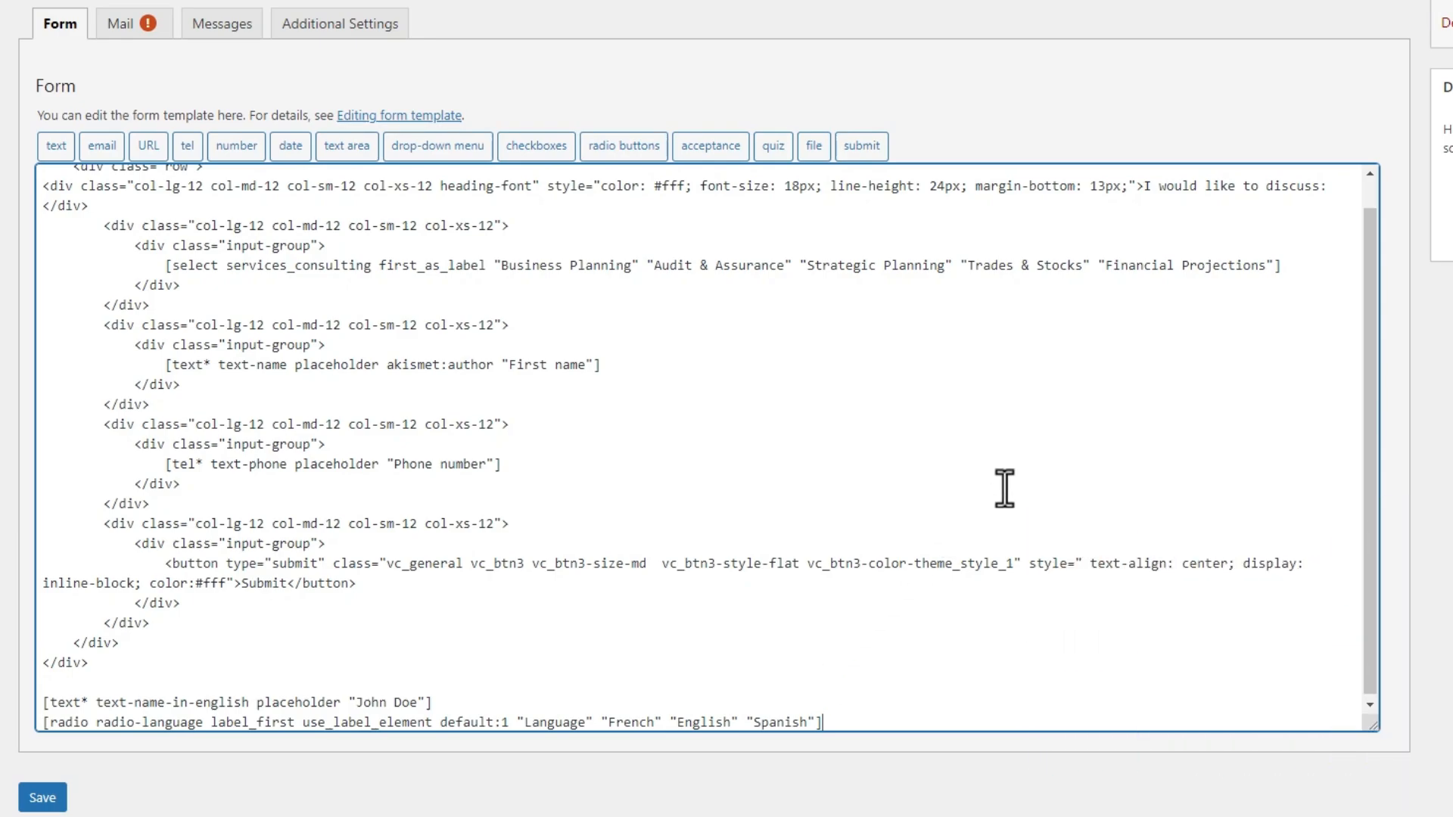
- Add "My Option1", "My Option 2" and "My Option START" to the services dropdown
{"action": "left_click", "coordinate": [1273, 266]}
{"action": "type", "text": "\""}
{"action": "type", "text": "My"}
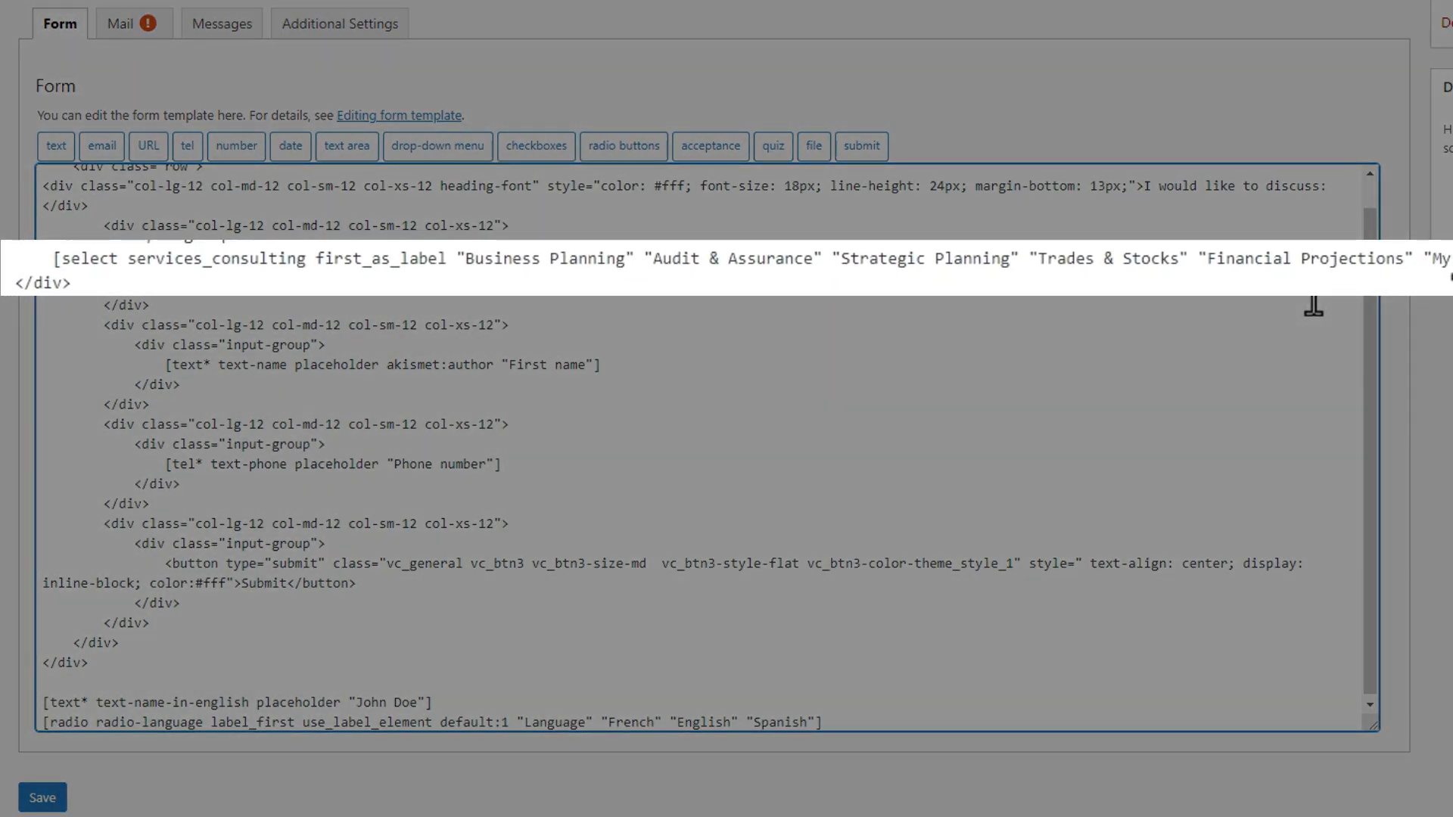
{"action": "type", "text": " Option1\" \"My Op"}
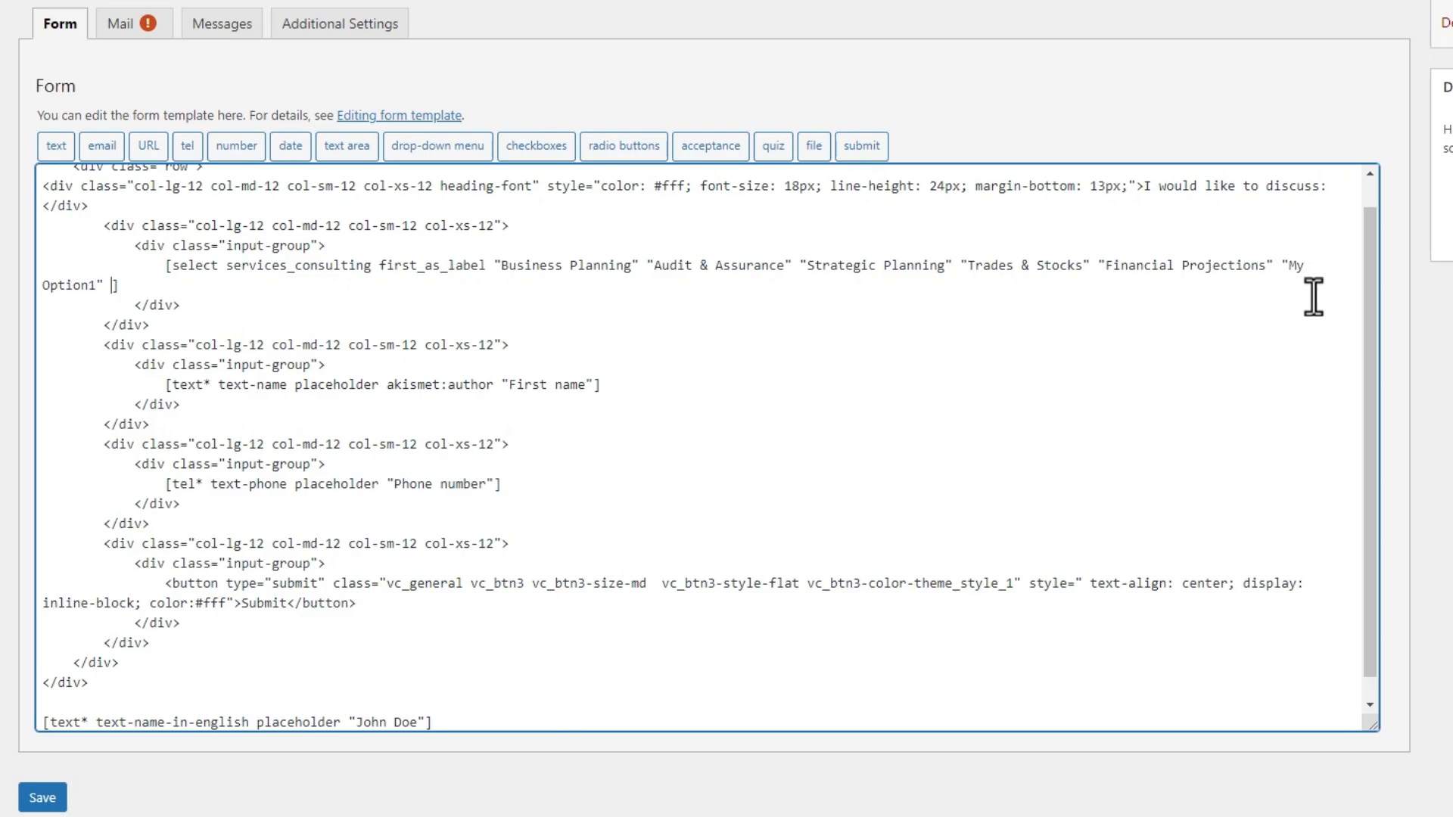
{"action": "type", "text": "tion 2\""}
{"action": "left_click", "coordinate": [800, 266]}
{"action": "type", "text": "\"\""}
{"action": "key", "text": "Left"}
{"action": "type", "text": "My Option START"}
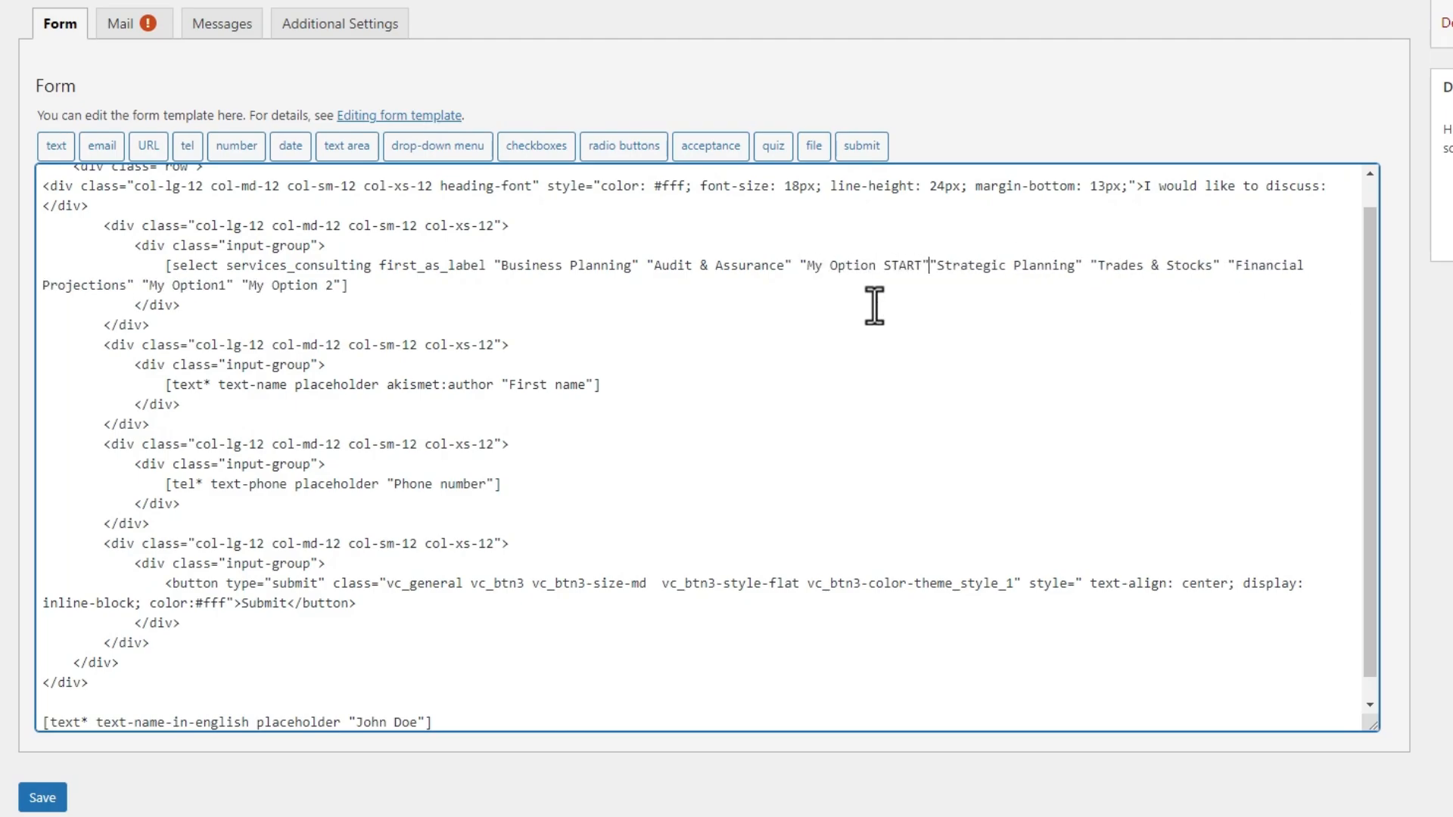
{"action": "key", "text": "Right"}
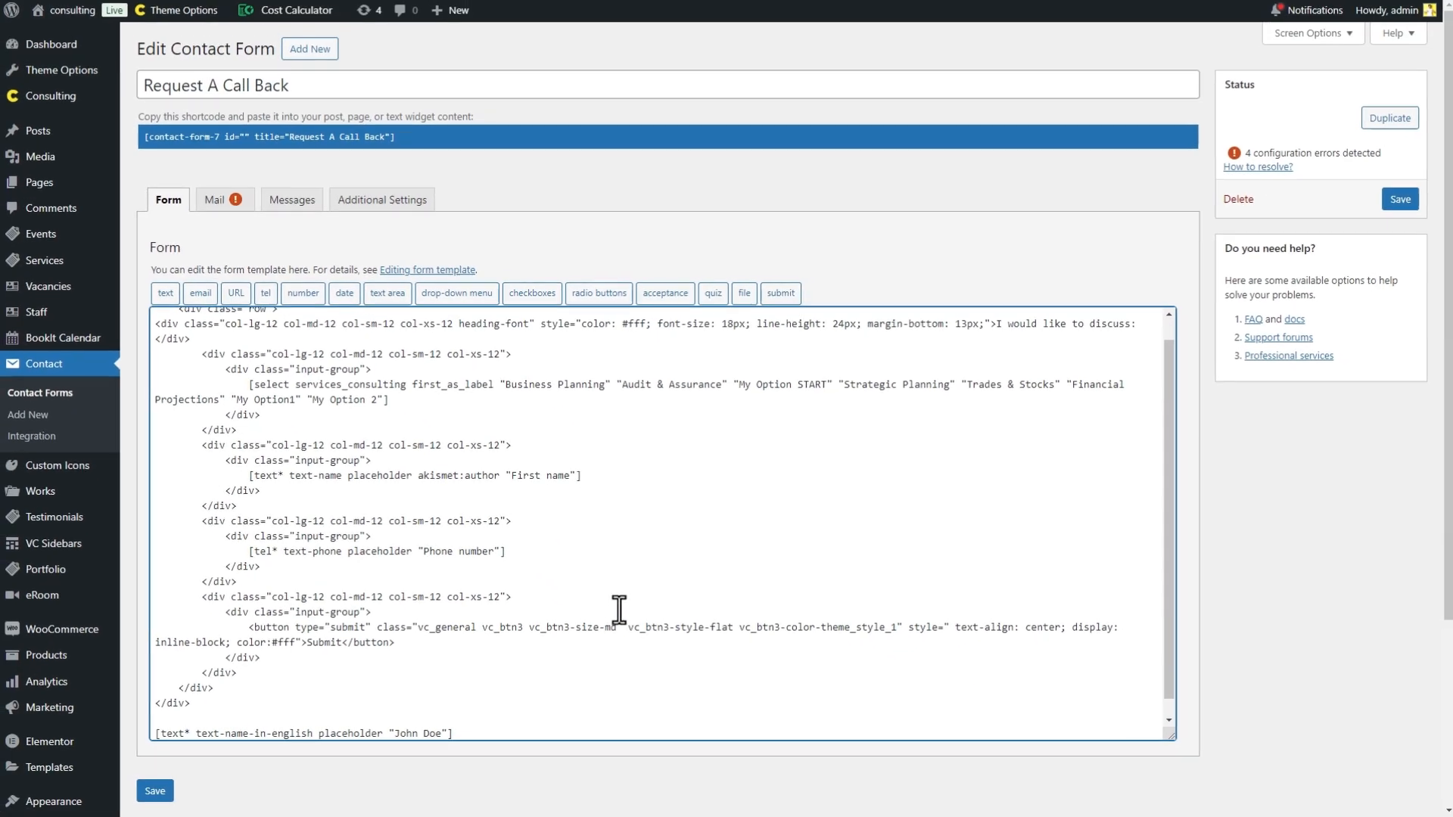
- Delete the two stray trailing field lines and save the form
{"action": "scroll", "coordinate": [500, 681], "scroll_direction": "down", "scroll_amount": 1}
{"action": "left_click_drag", "start_coordinate": [159, 711], "coordinate": [914, 793]}
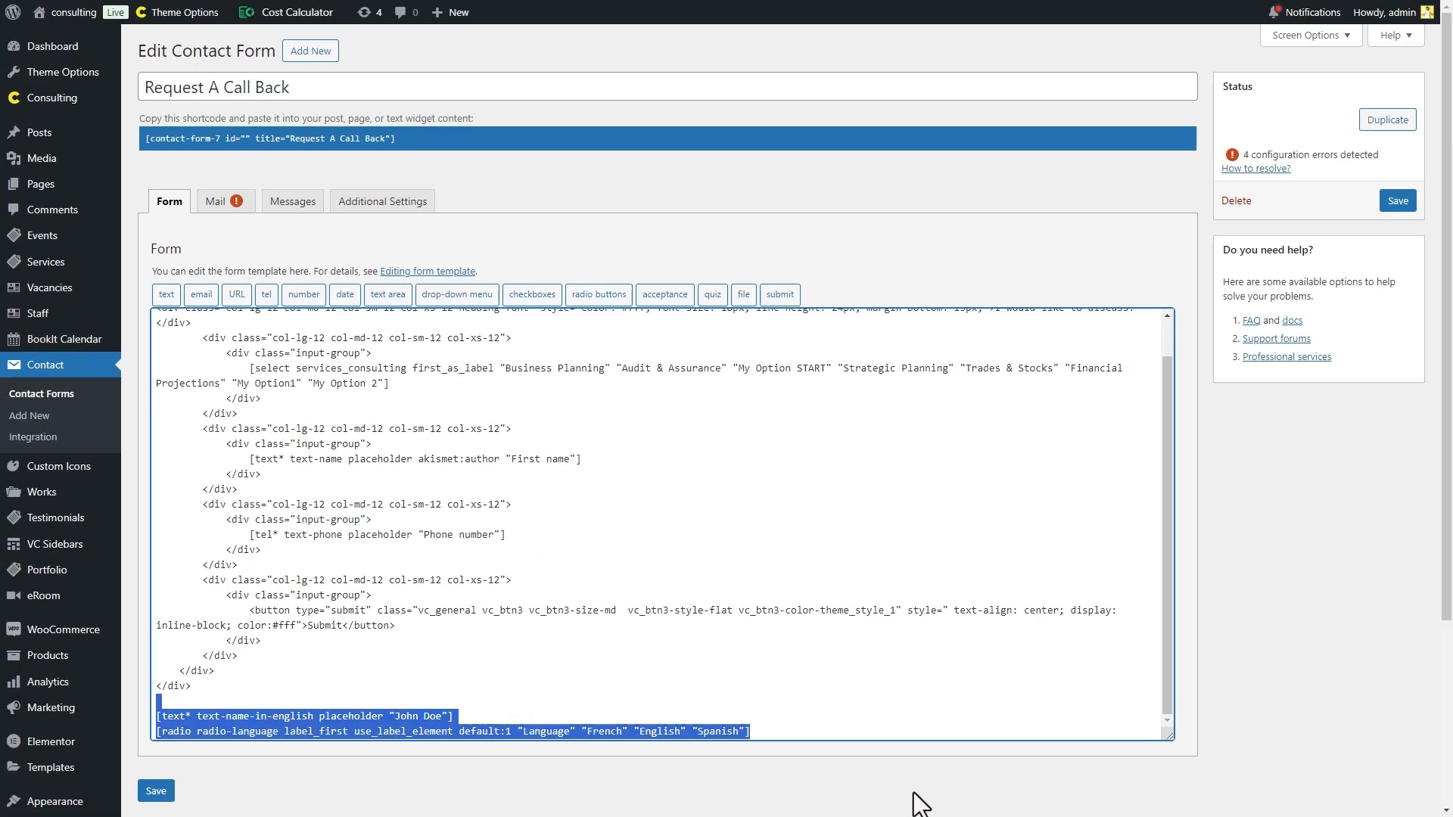
{"action": "key", "text": "BackSpace"}
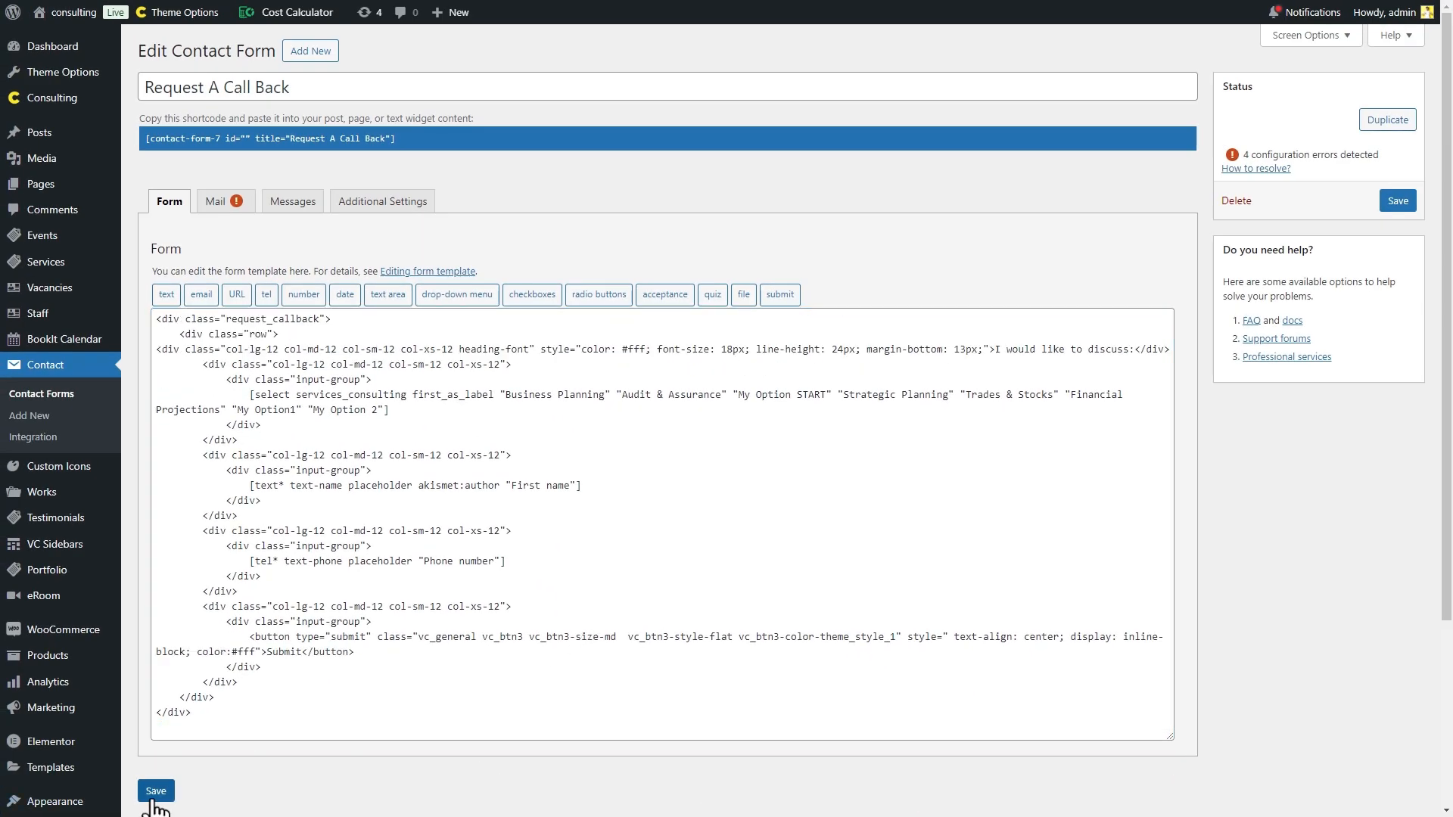
{"action": "left_click", "coordinate": [155, 791]}
- In the Mail tab, set the recipient and sender addresses and the subject 'Response to Request A Call Back from [text-name]'
{"action": "left_click", "coordinate": [231, 250]}
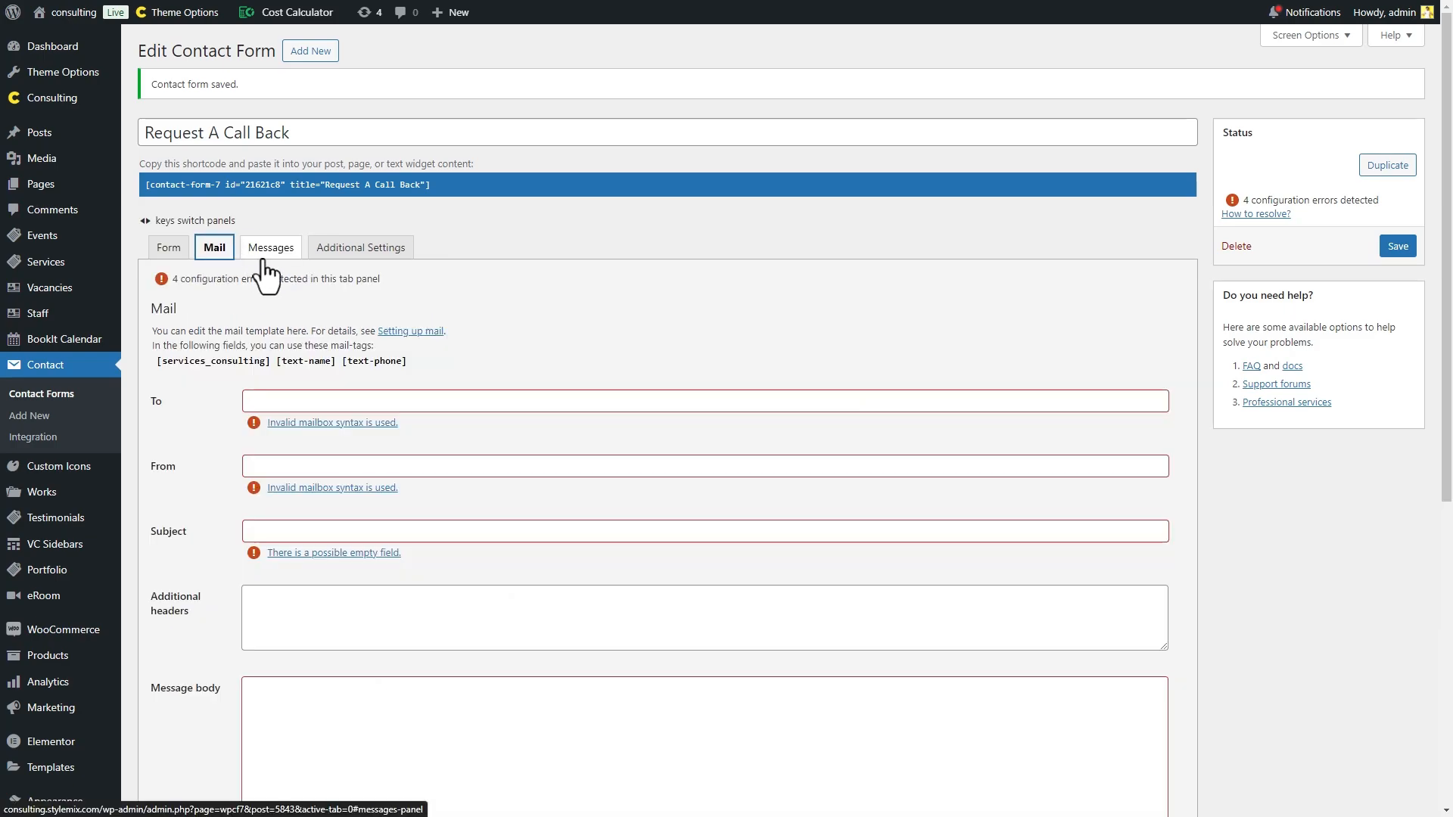
{"action": "scroll", "coordinate": [746, 321], "scroll_direction": "down", "scroll_amount": 1}
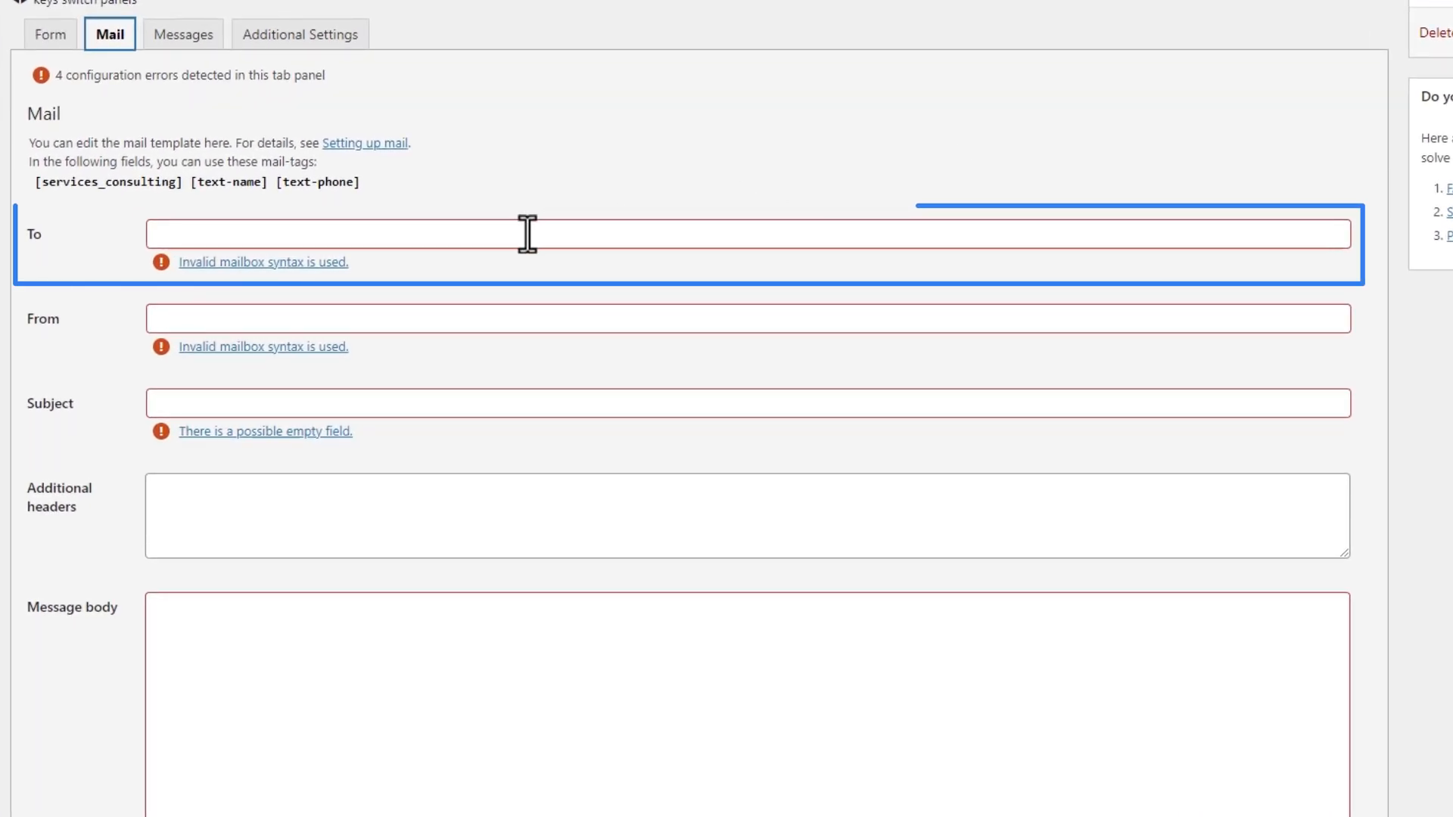
{"action": "left_click", "coordinate": [527, 234]}
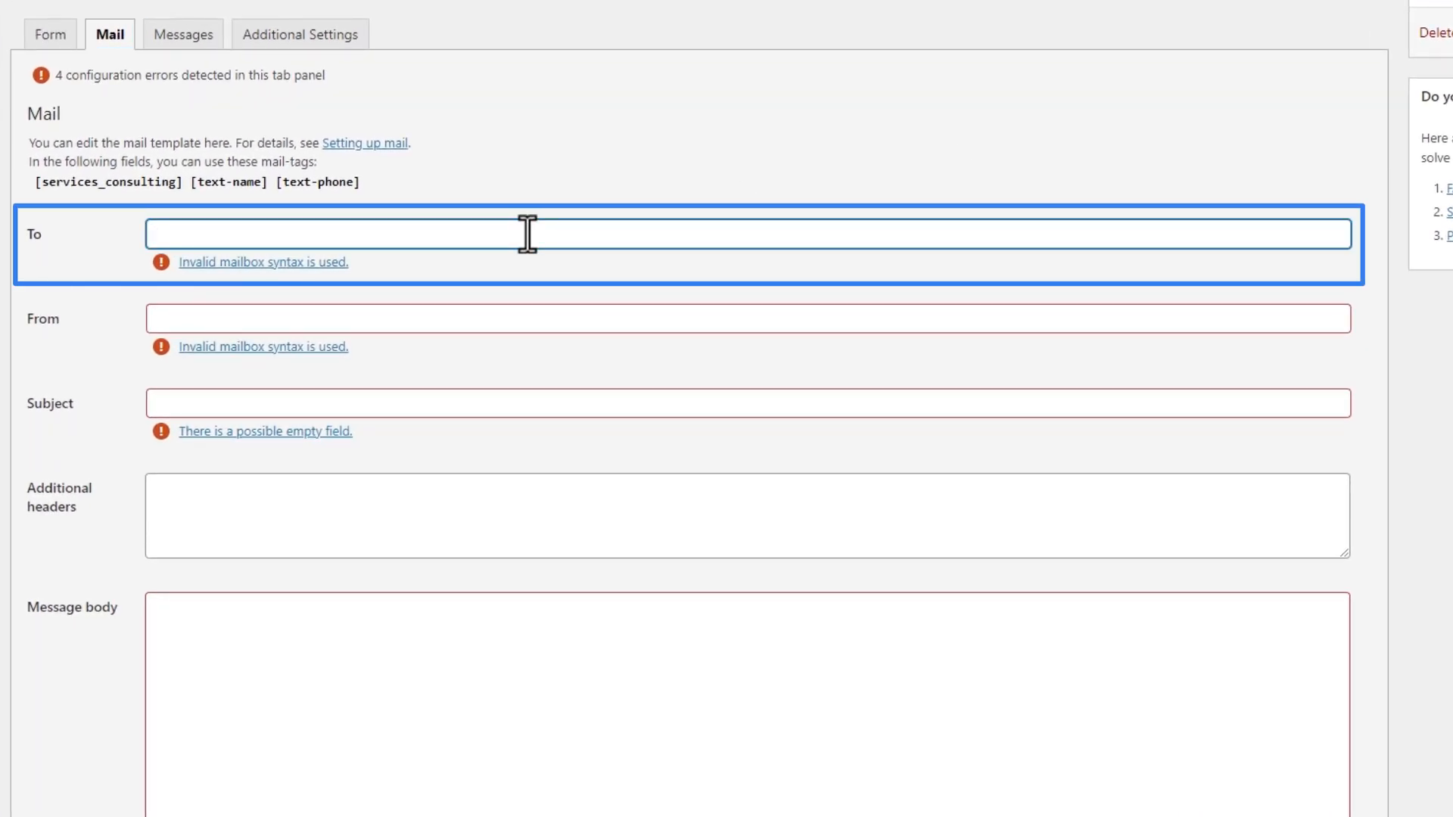
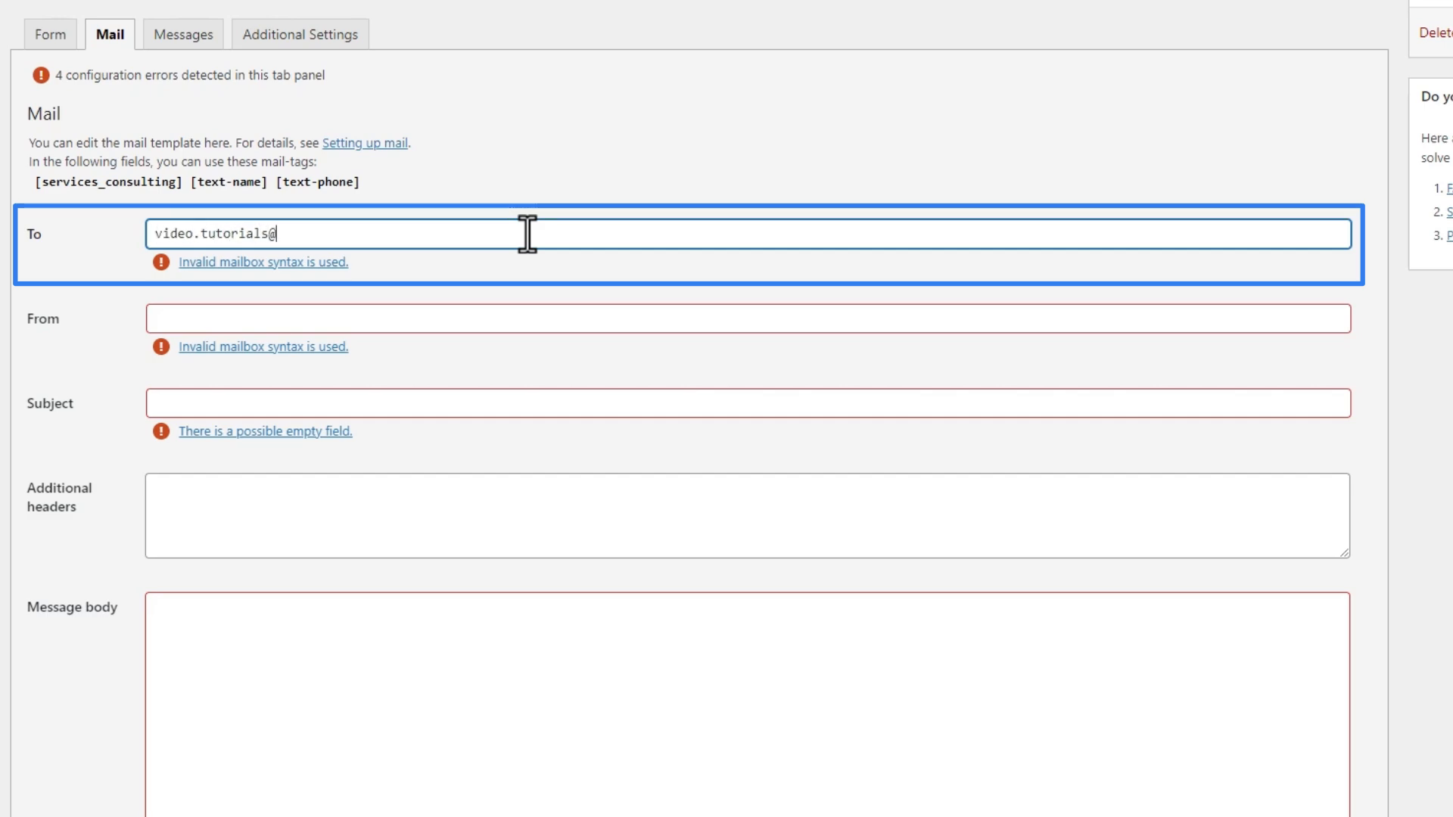
{"action": "left_click", "coordinate": [423, 285]}
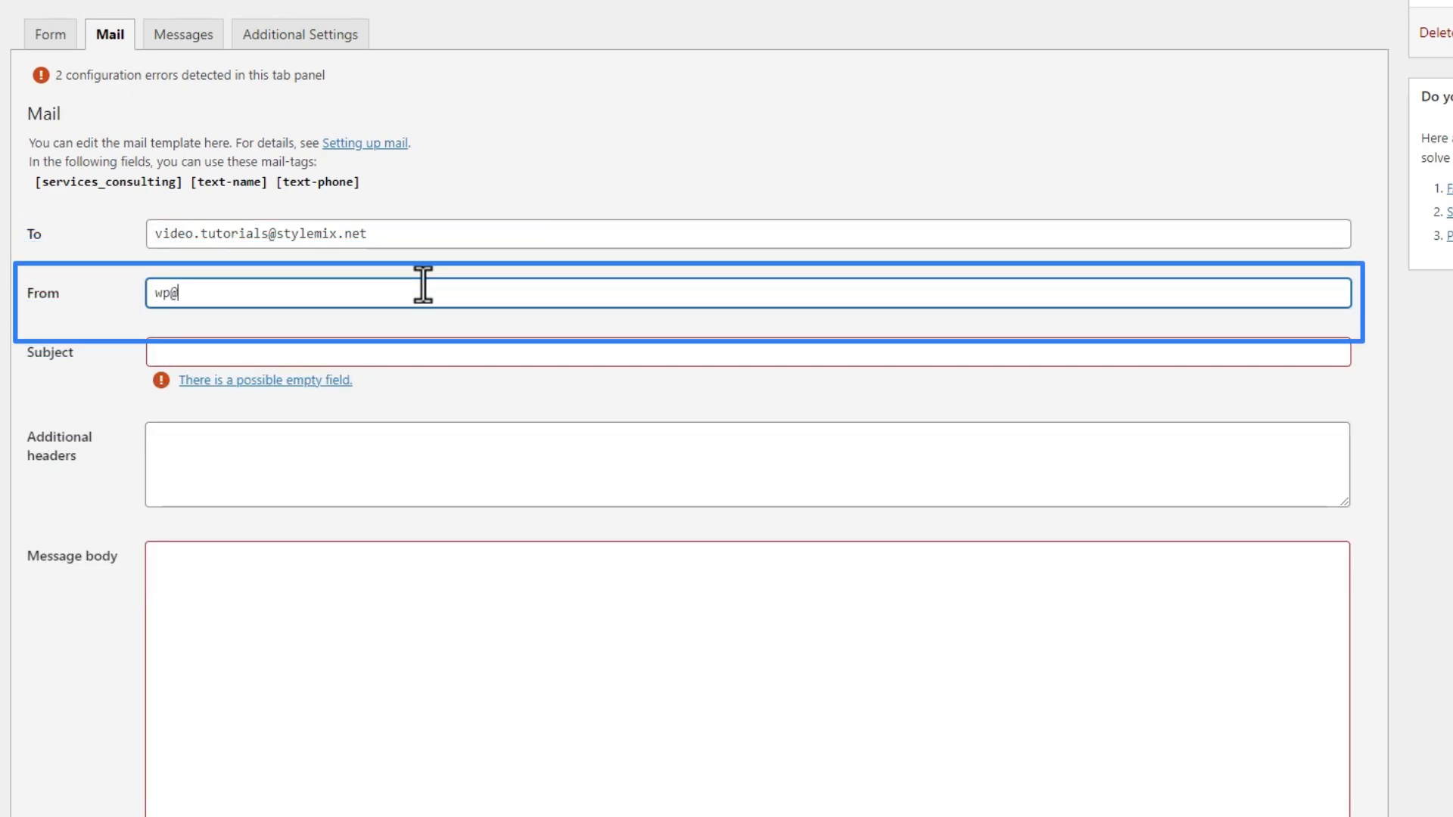
{"action": "left_click", "coordinate": [425, 350]}
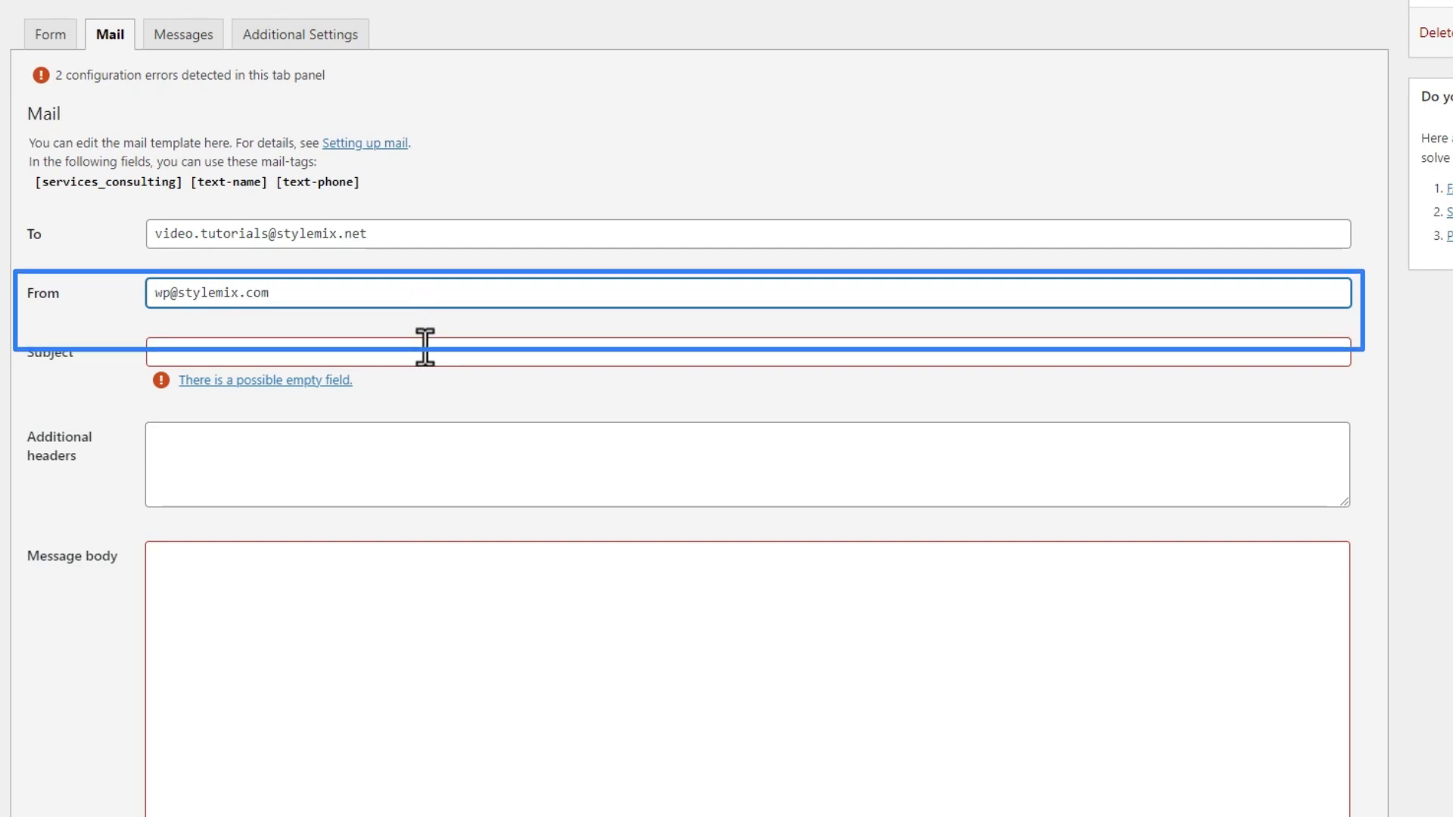
{"action": "type", "text": "Response to "}
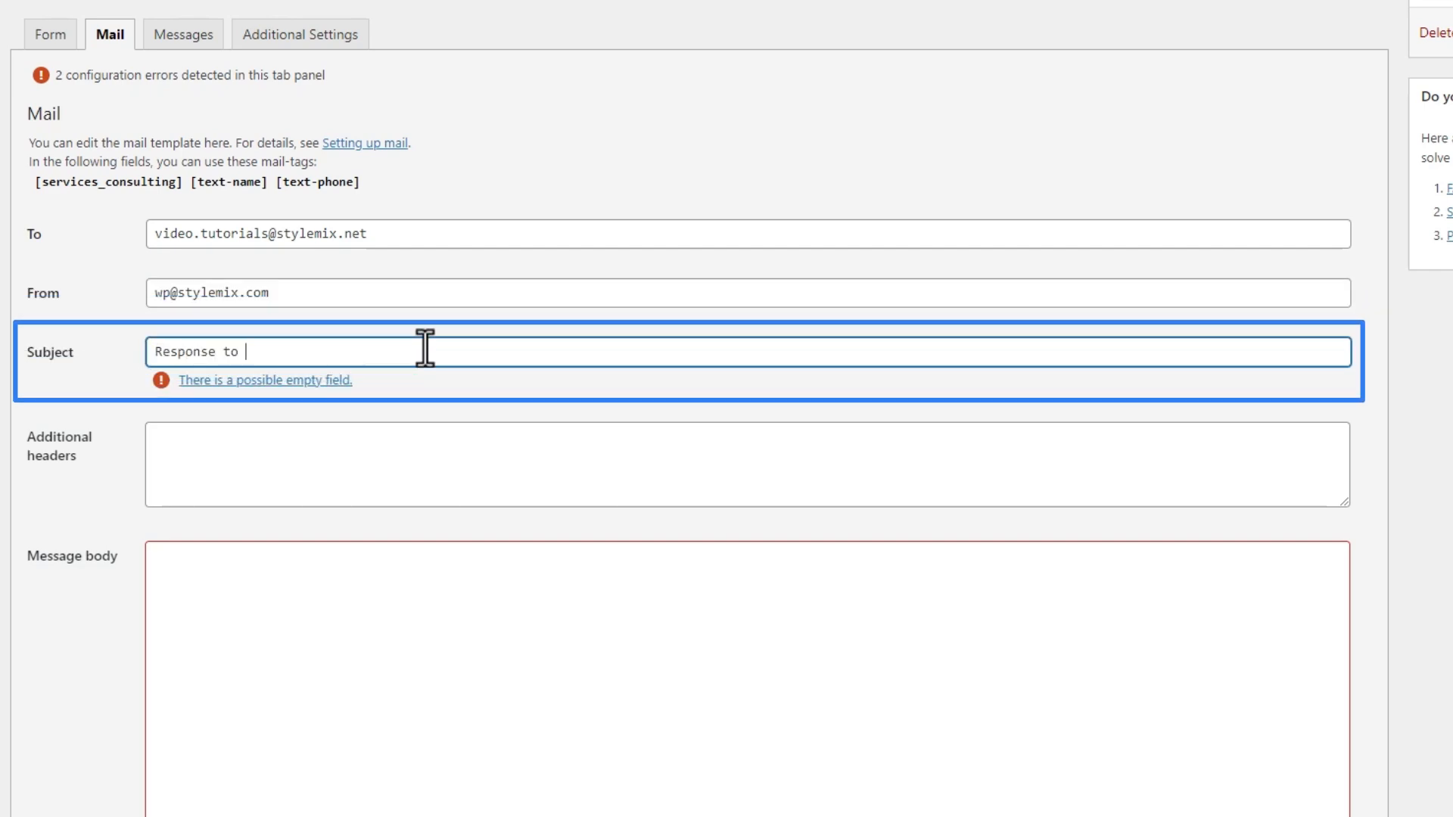
{"action": "type", "text": "Request A Call Back from [text-name]"}
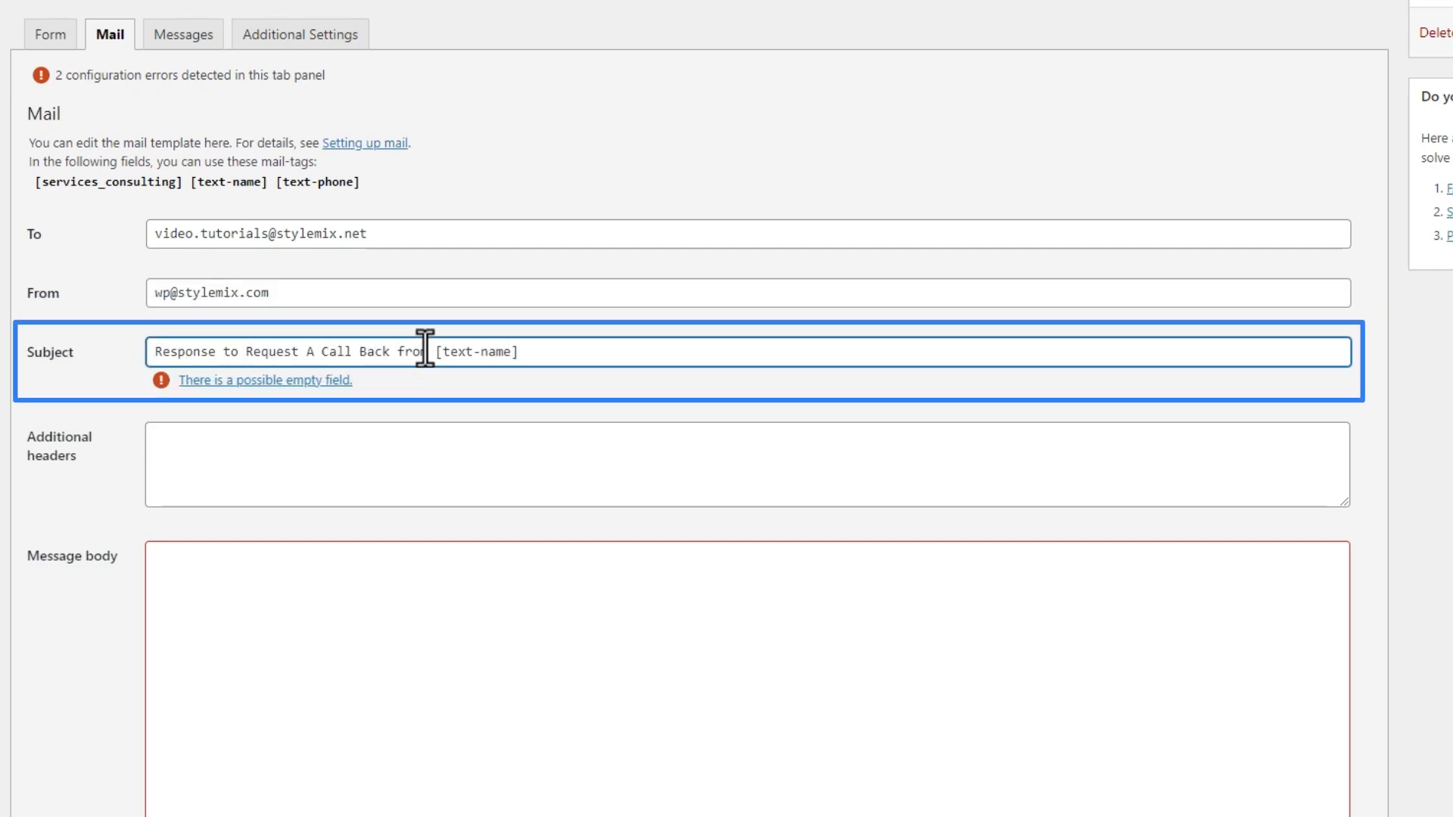
- Add a Cc additional header naming a second e-mail address
{"action": "key", "text": "Tab"}
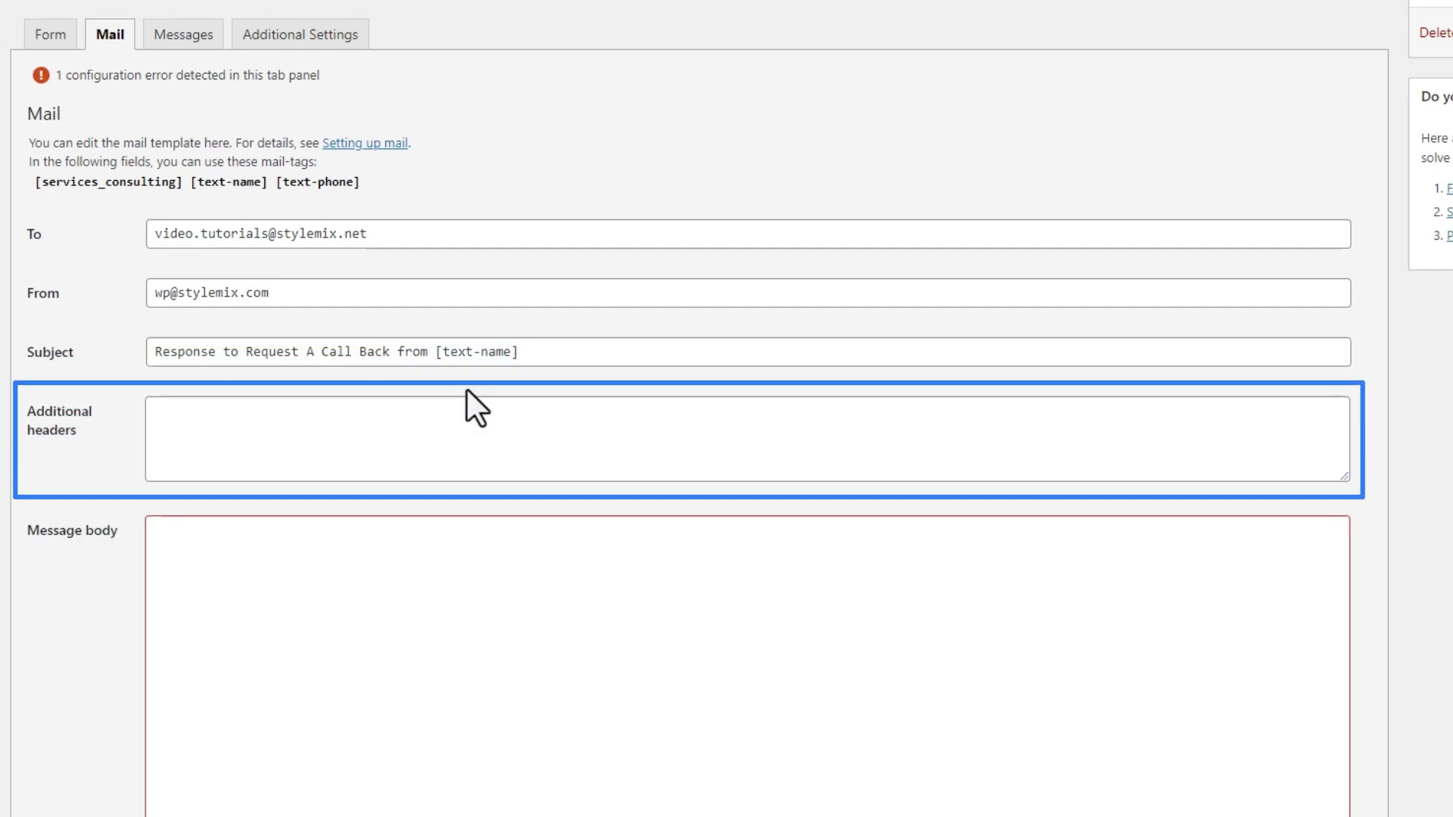
{"action": "left_click", "coordinate": [499, 431]}
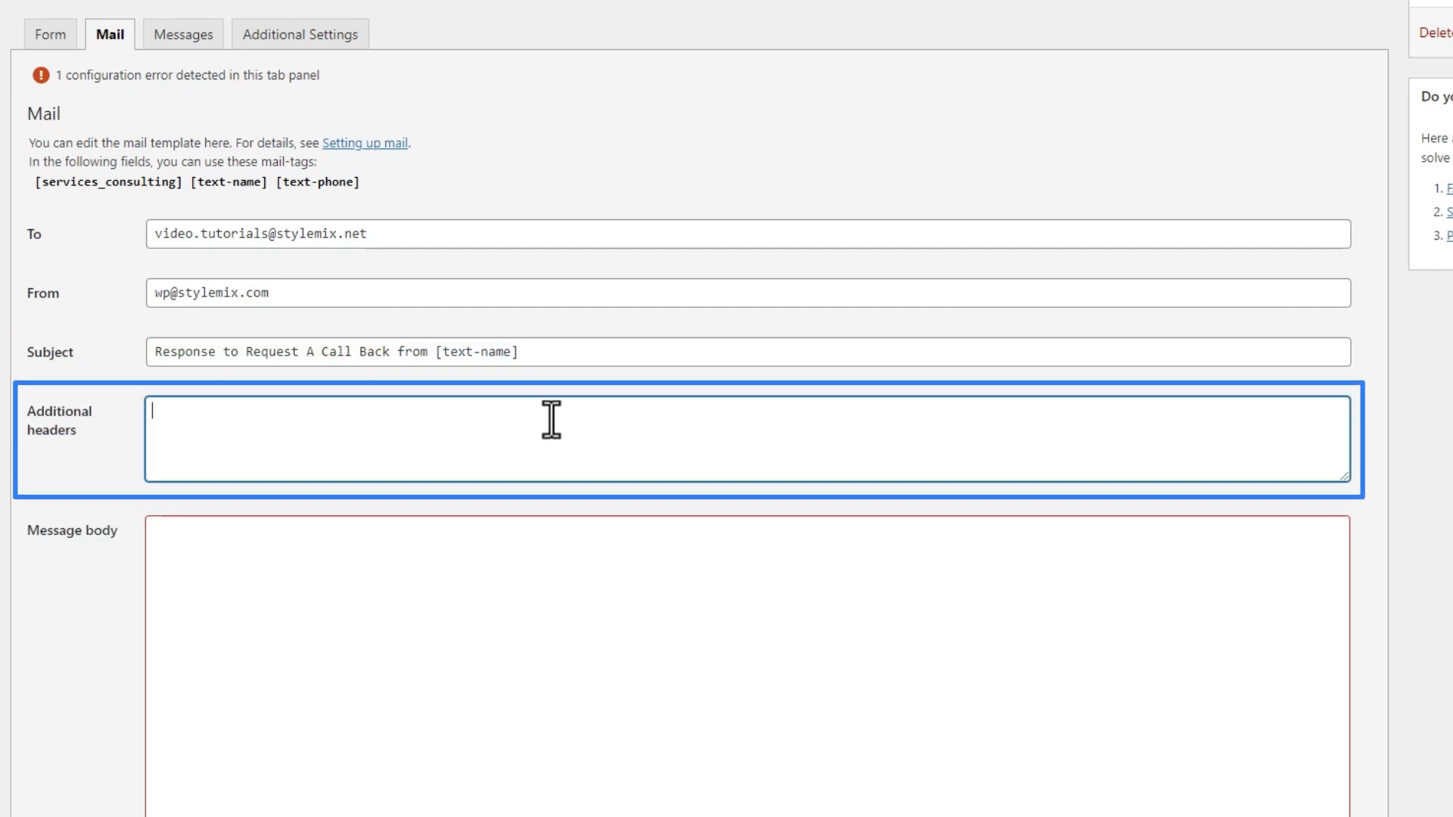
{"action": "type", "text": "Ccc"}
{"action": "scroll", "coordinate": [529, 530], "scroll_direction": "down", "scroll_amount": 1}
{"action": "left_click", "coordinate": [526, 552]}
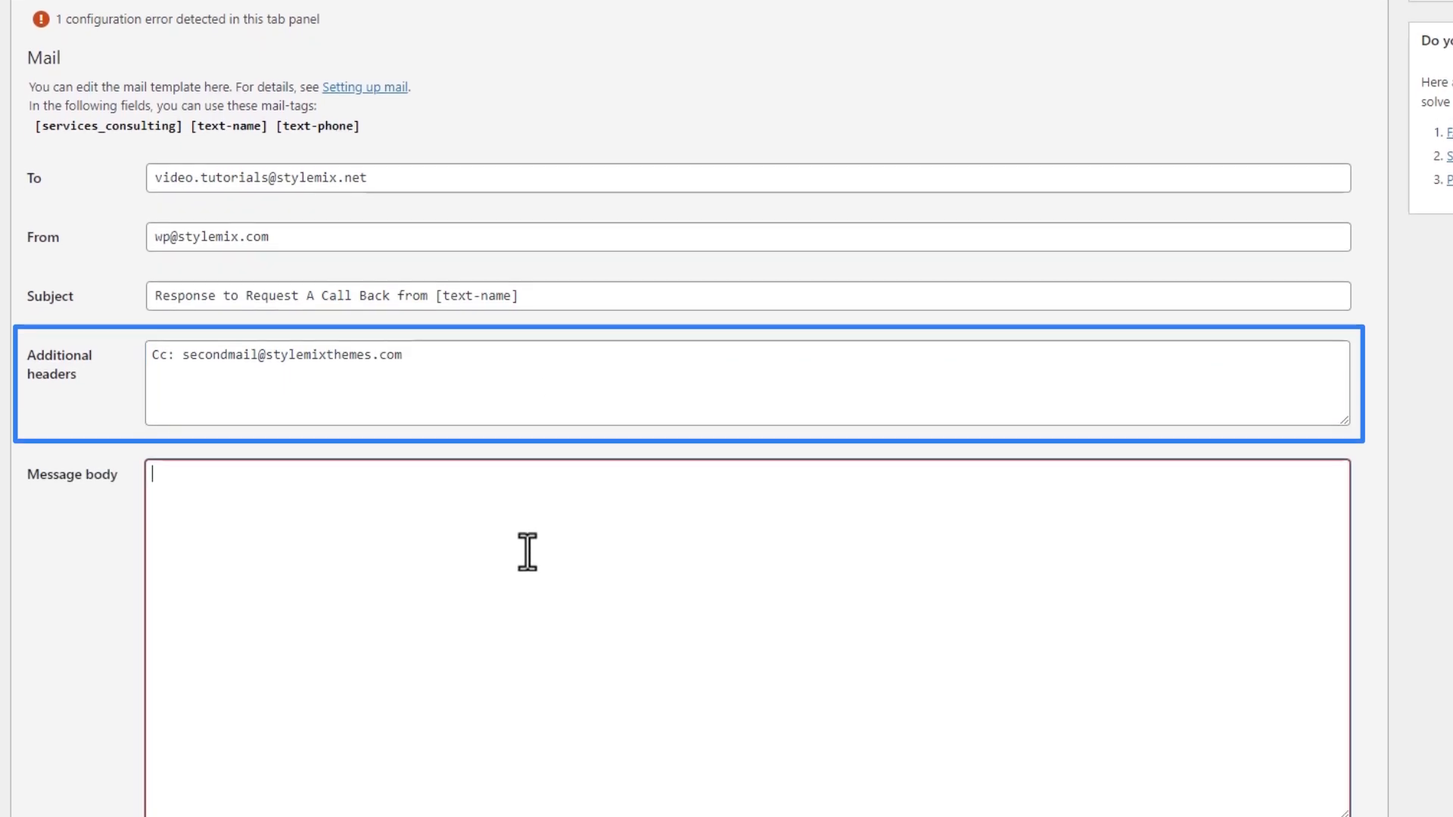
{"action": "scroll", "coordinate": [527, 551], "scroll_direction": "down", "scroll_amount": 2}
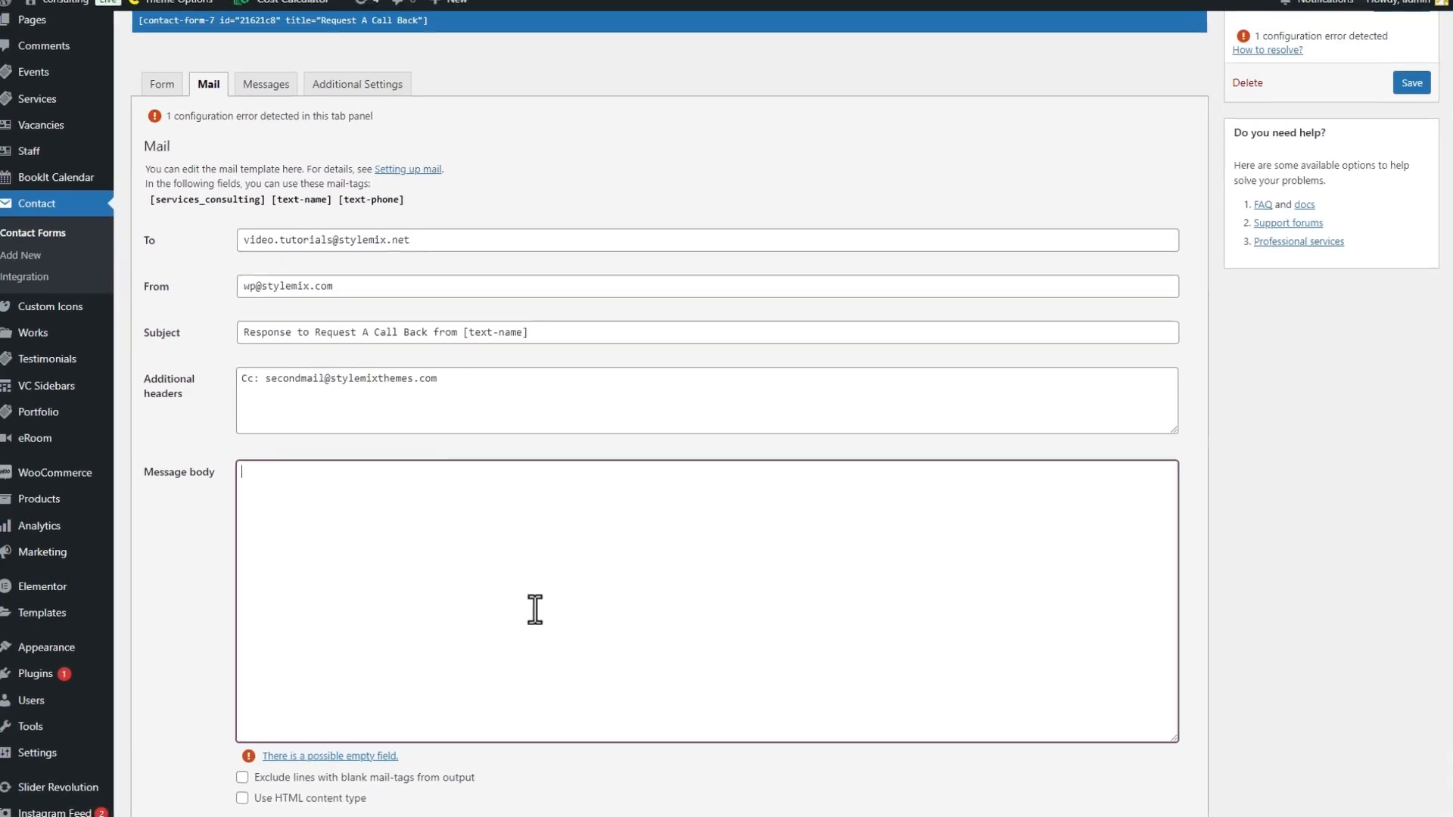
- Type the greeting 'Hello dear Admin!' and a line announcing a new Request A Call Back Form response
{"action": "type", "text": "Hello dear Admin!"}
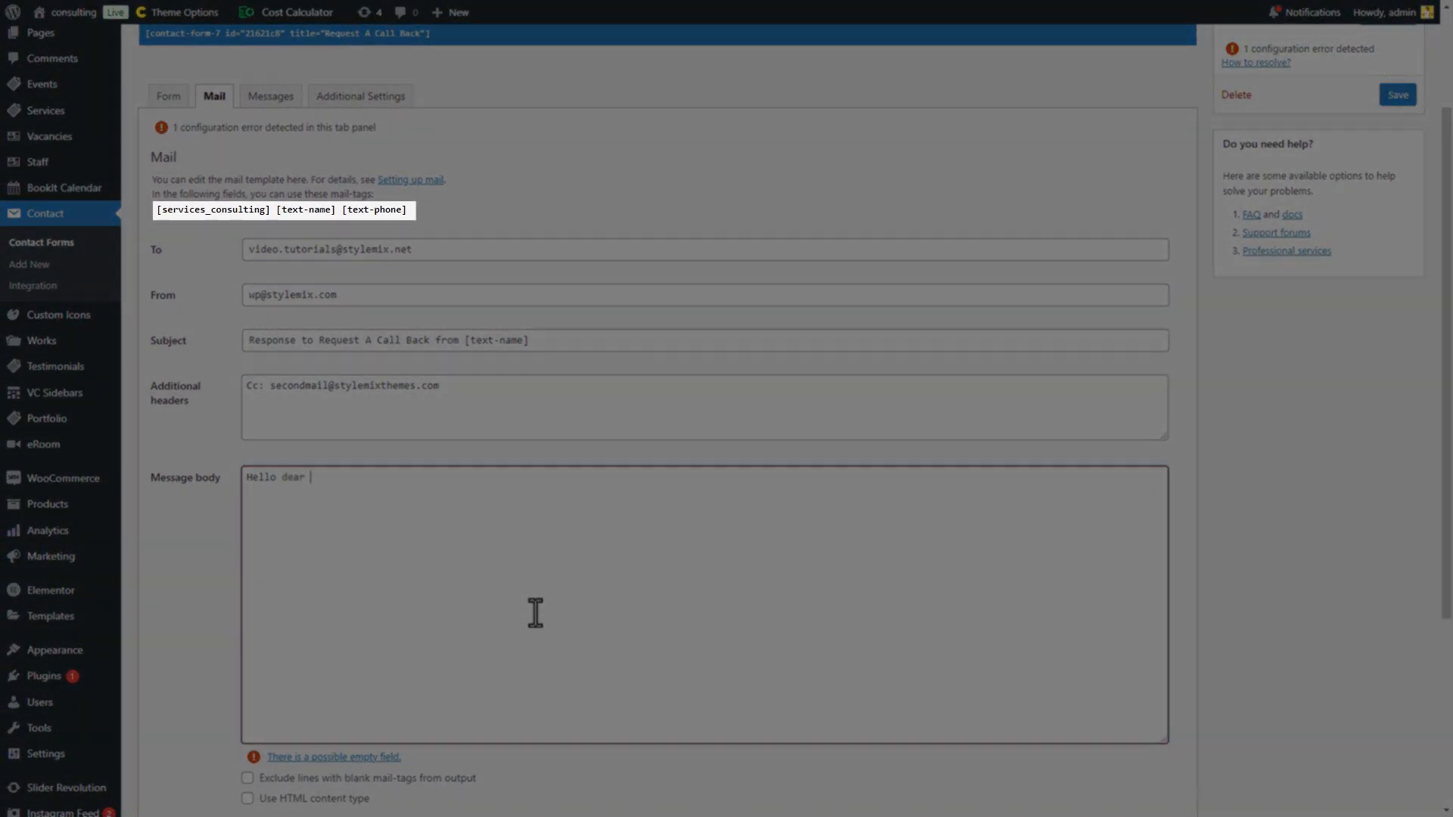
{"action": "key", "text": "Return"}
{"action": "key", "text": "Return"}
{"action": "type", "text": "There is a new response received for the Recei"}
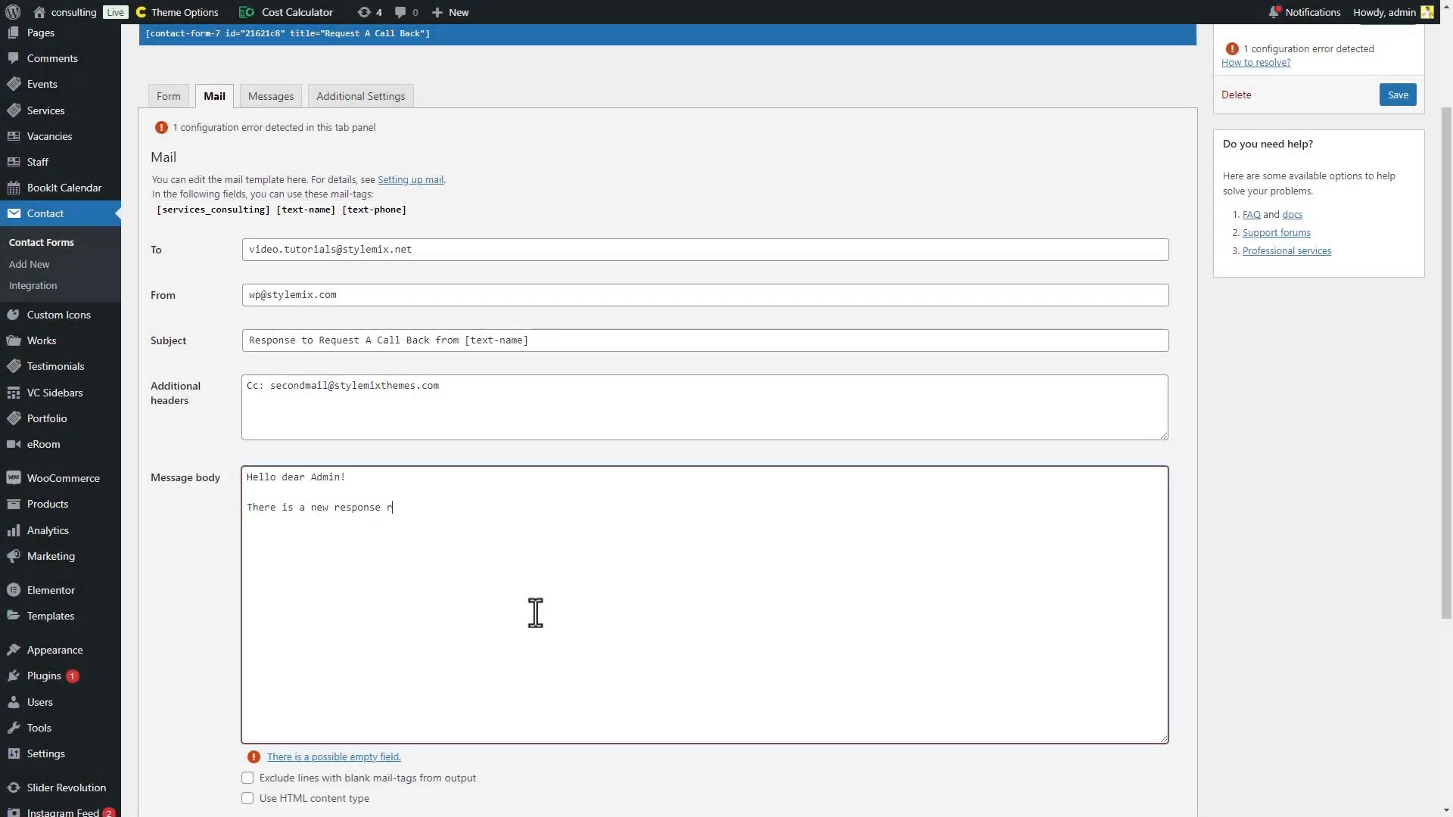
{"action": "key", "text": "BackSpace"}
{"action": "key", "text": "BackSpace"}
{"action": "key", "text": "BackSpace"}
{"action": "type", "text": "quest A Call Back Form!"}
{"action": "key", "text": "Return"}
{"action": "key", "text": "Return"}
{"action": "type", "text": "Here is the "}
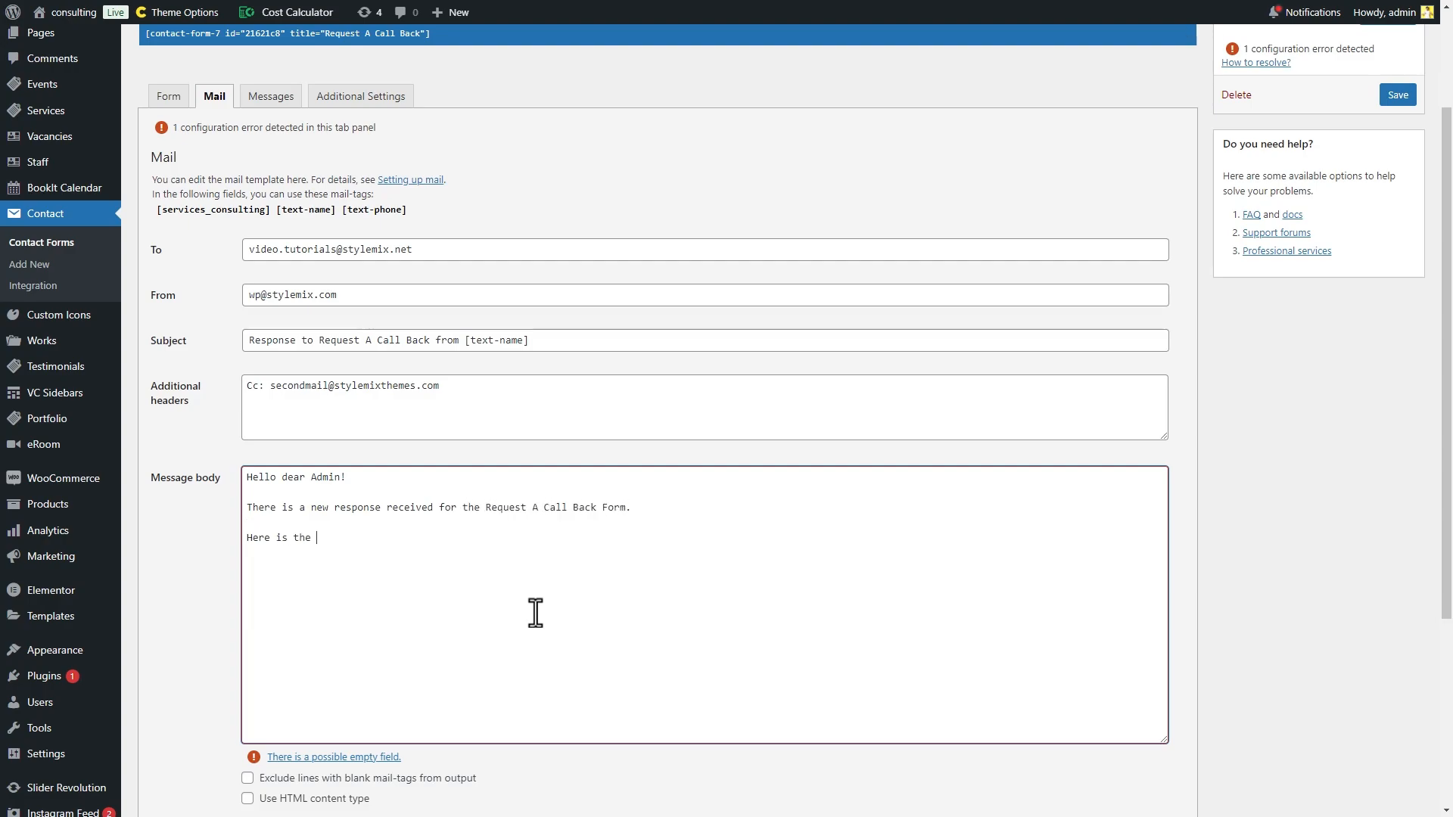
{"action": "type", "text": "form details:  Discuss Topic:"}
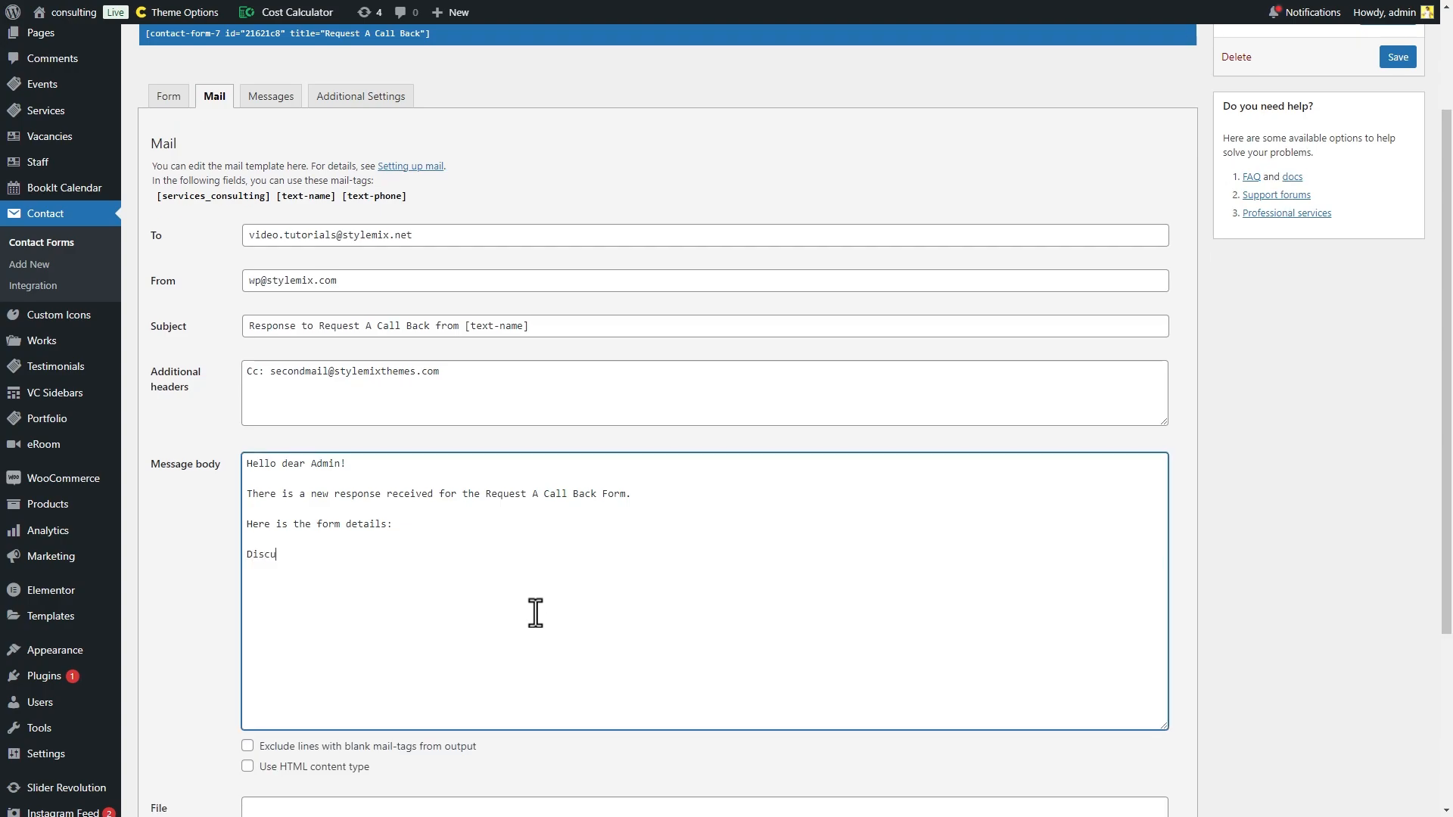
- Paste the [services_consulting] tag after 'Discuss Topic:' and the [text-name] tag after 'Name:'
{"action": "left_click_drag", "start_coordinate": [270, 196], "coordinate": [180, 198]}
{"action": "left_click", "coordinate": [257, 198]}
{"action": "key", "text": "ctrl+c"}
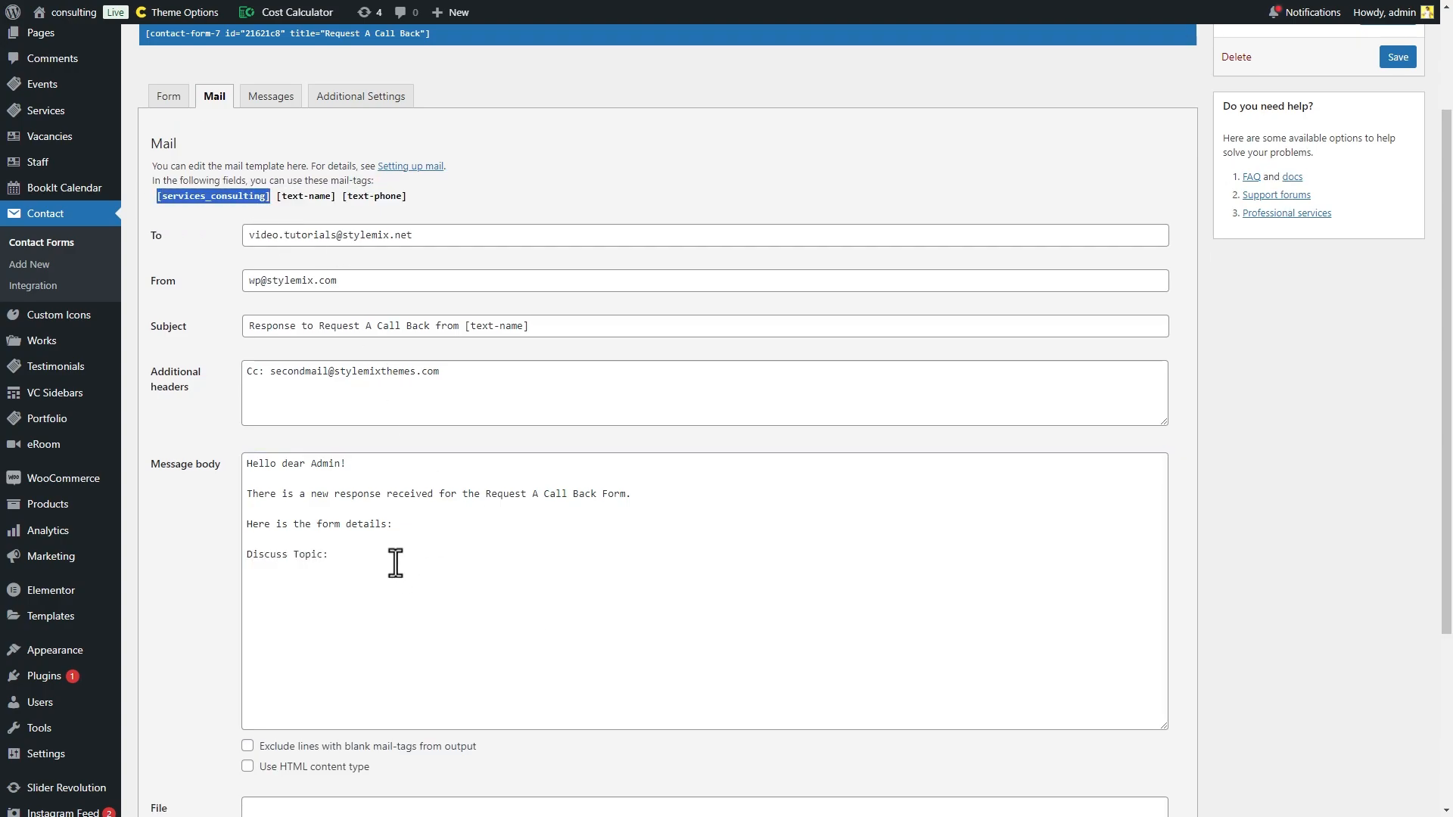
{"action": "left_click", "coordinate": [393, 561]}
{"action": "key", "text": "ctrl+v"}
{"action": "type", "text": "Name:"}
{"action": "left_click_drag", "start_coordinate": [363, 198], "coordinate": [276, 199]}
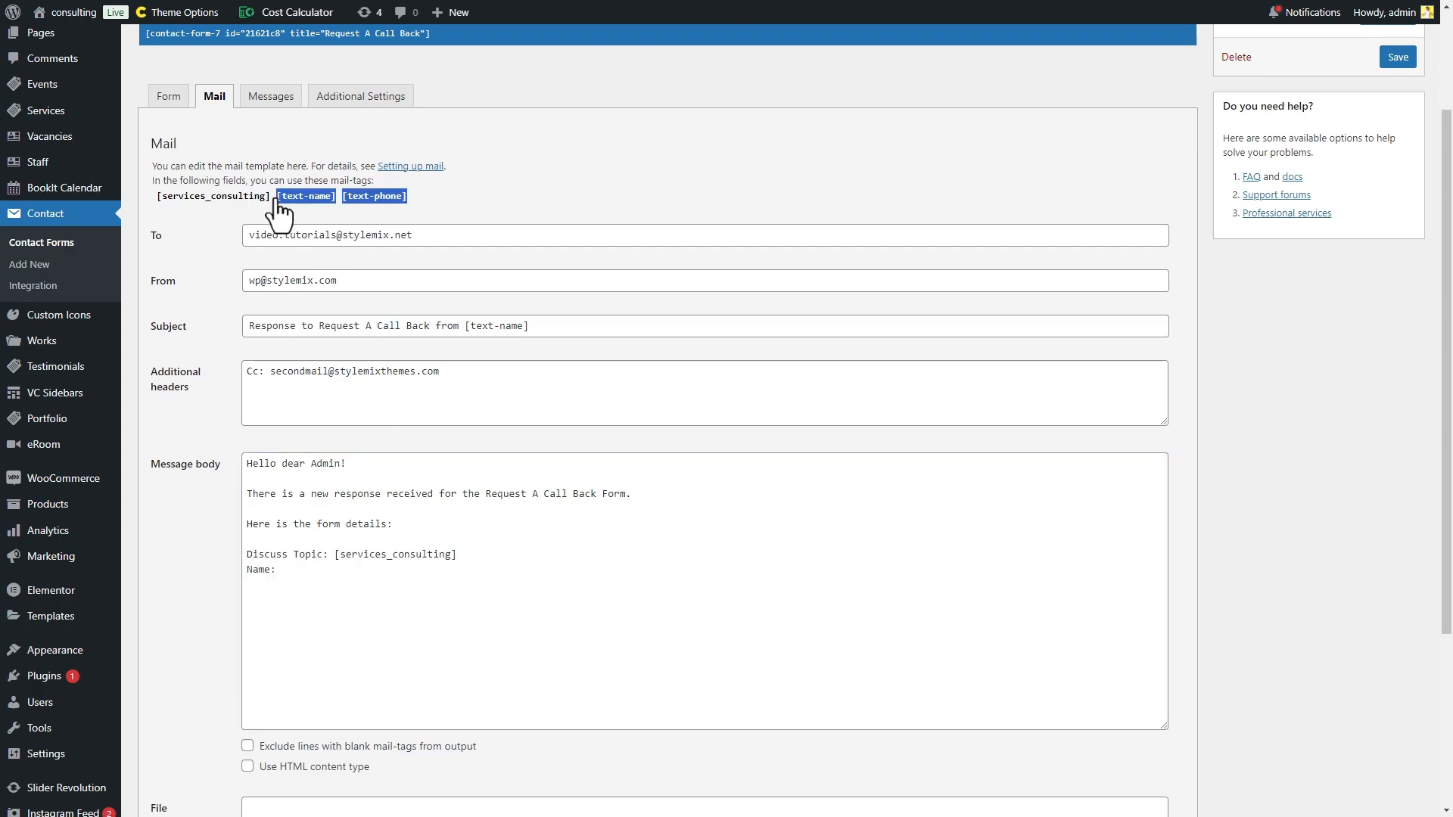
{"action": "key", "text": "ctrl+c"}
{"action": "left_click", "coordinate": [360, 582]}
{"action": "key", "text": "ctrl+v"}
- Put [text-phone] on its own 'Phone Number:' line and add the automatic-sending footer signed 'by Consulting Theme via CF7'
{"action": "left_click", "coordinate": [346, 572]}
{"action": "key", "text": "Return"}
{"action": "type", "text": "Phone Number: [text-phone]"}
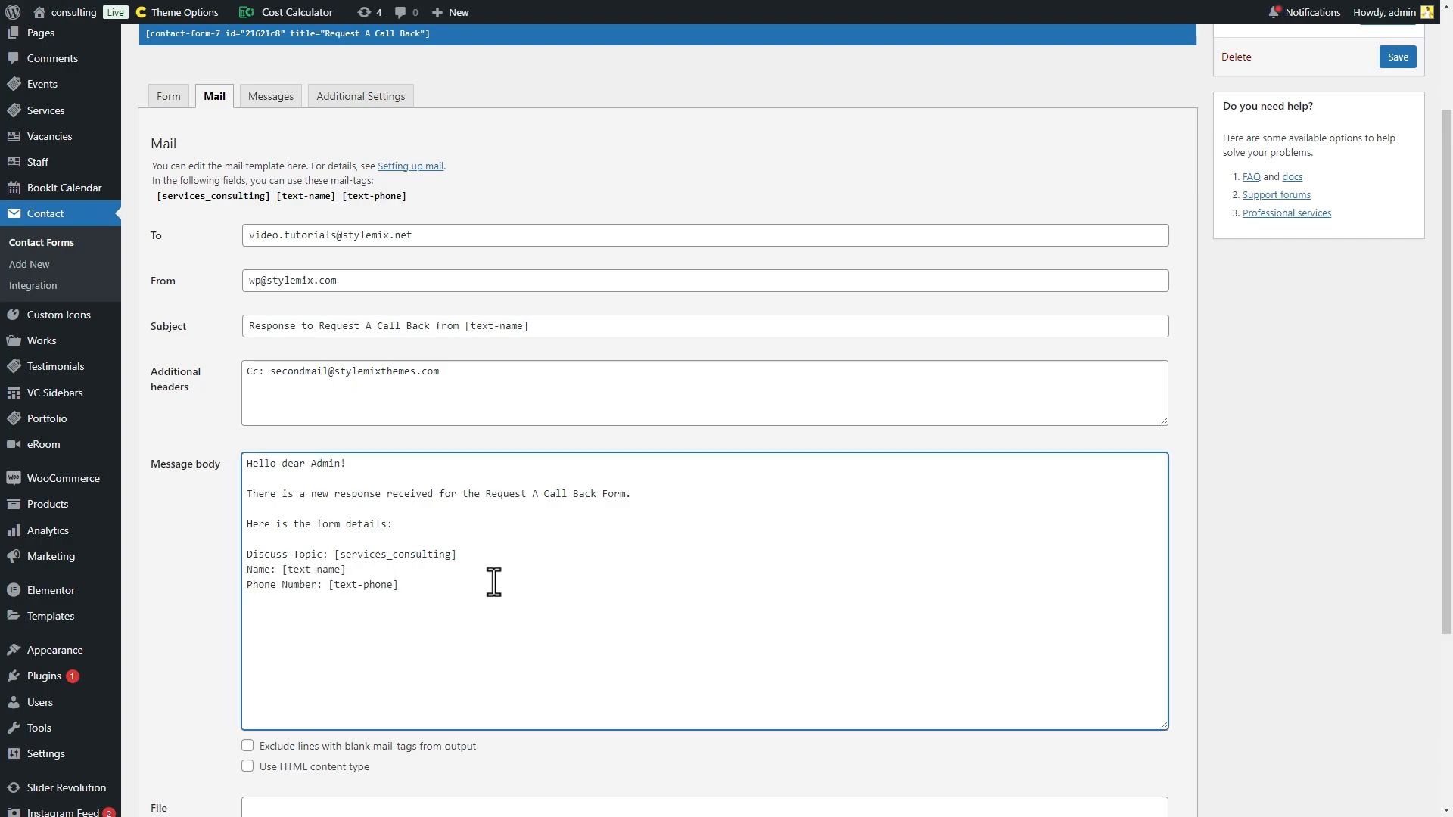
{"action": "type", "text": "  ---- This message has been generated and sent automatically"}
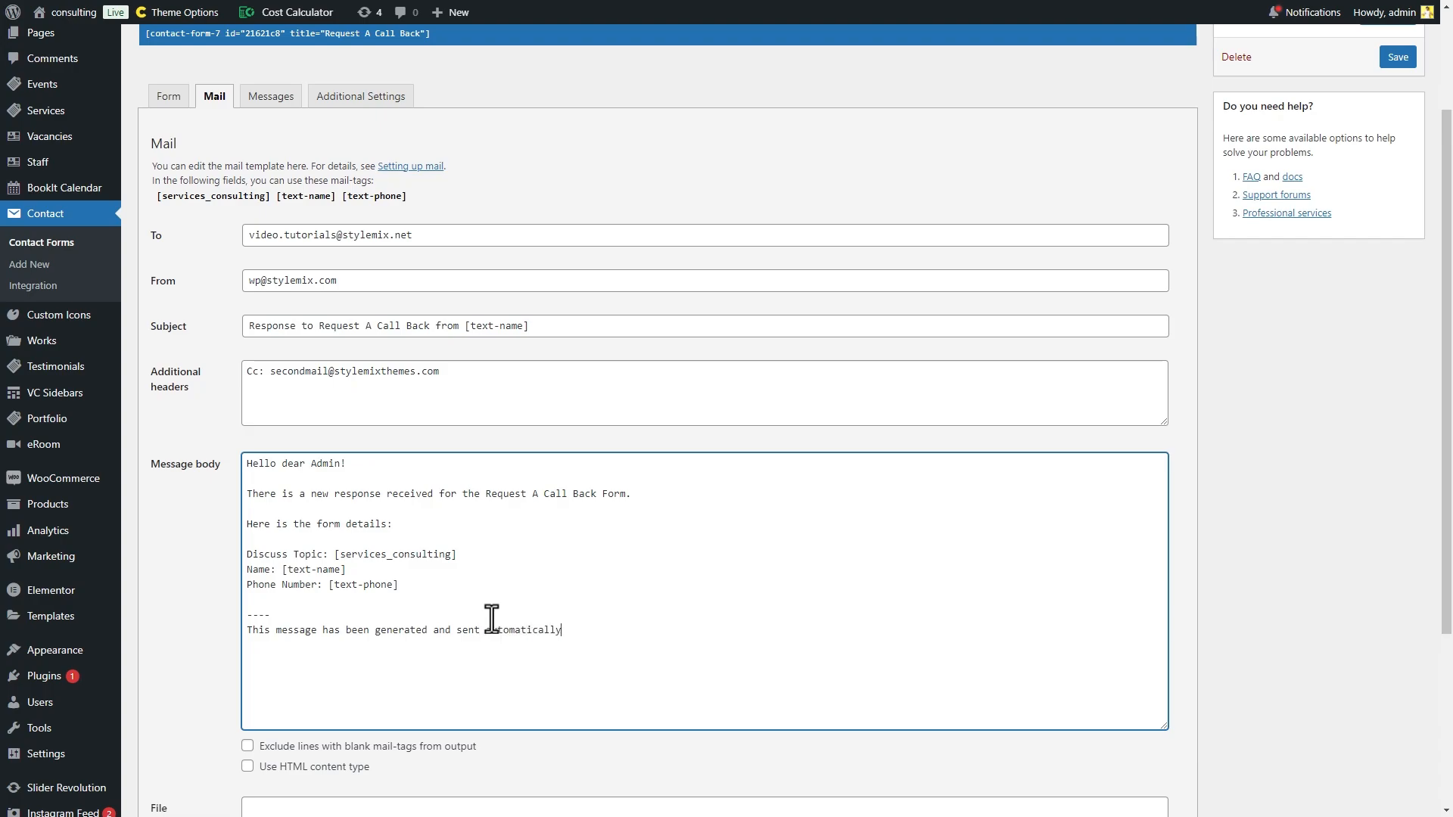
{"action": "type", "text": " by Consulting Theme via CF7"}
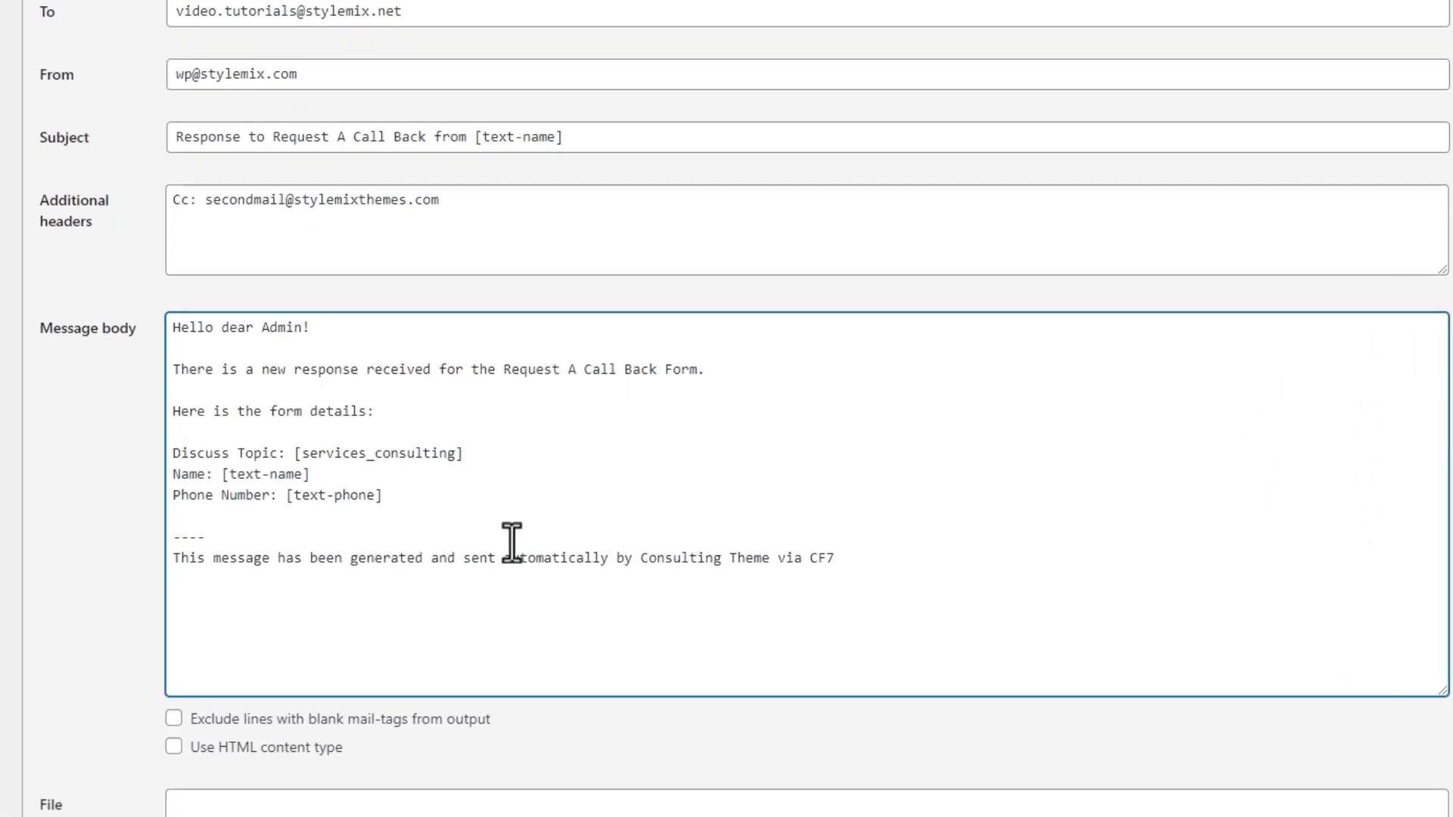
{"action": "key", "text": "BackSpace"}
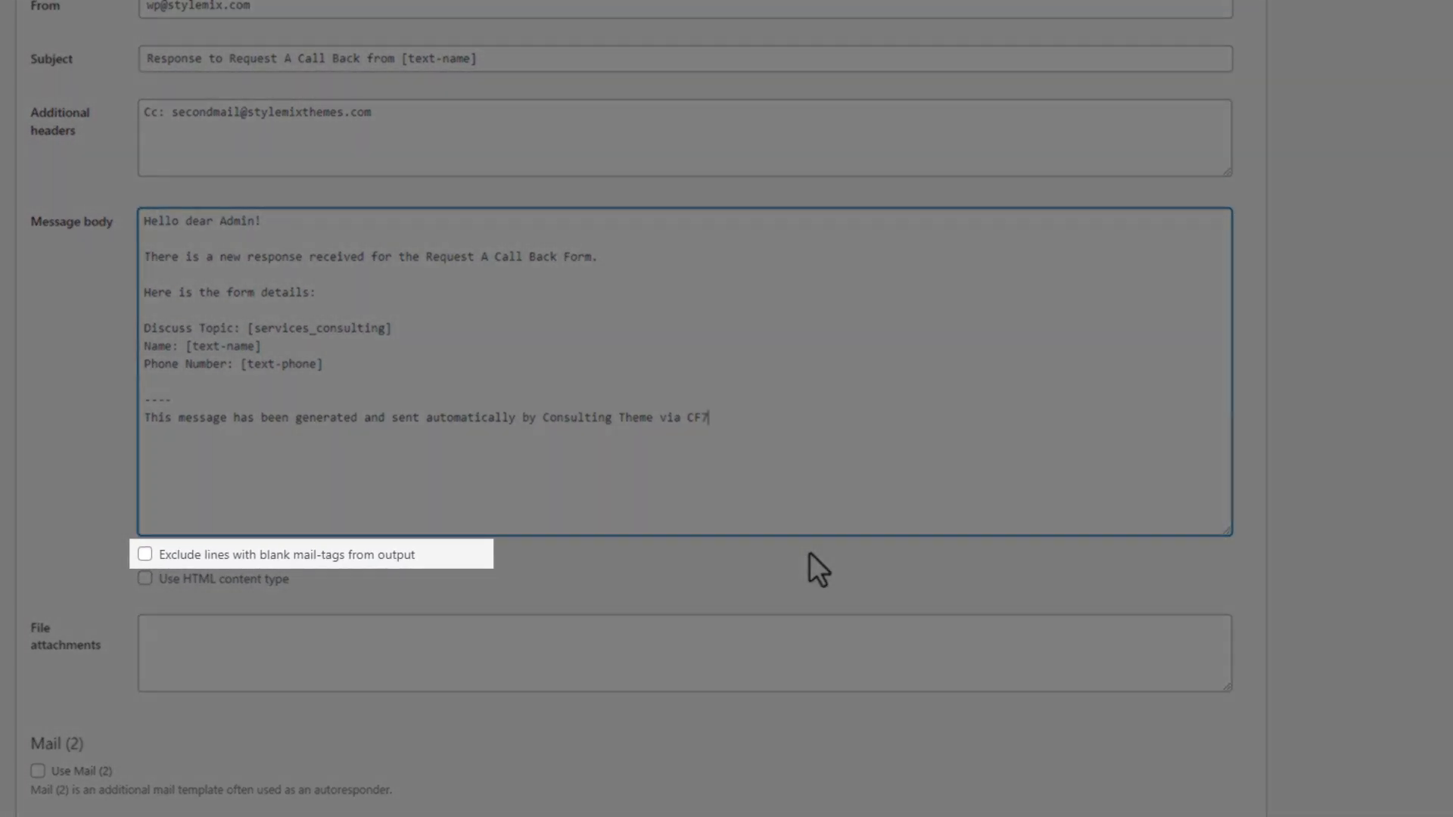
- Enable 'Use HTML content type' and wrap 'Request A Call Back' in <strong></strong> tags
{"action": "left_click", "coordinate": [810, 553]}
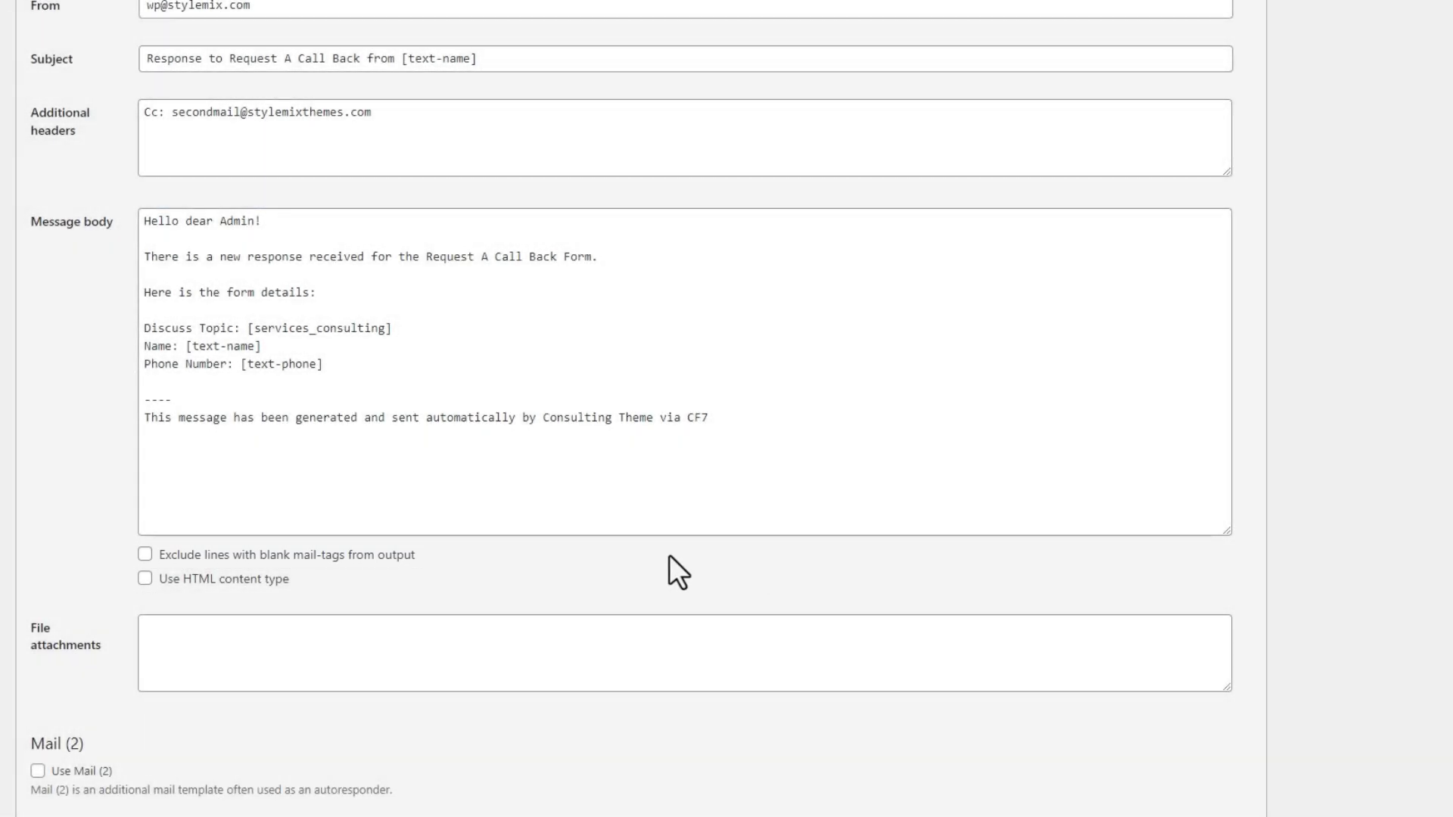
{"action": "left_click", "coordinate": [394, 554]}
{"action": "left_click", "coordinate": [262, 584]}
{"action": "left_click", "coordinate": [426, 258]}
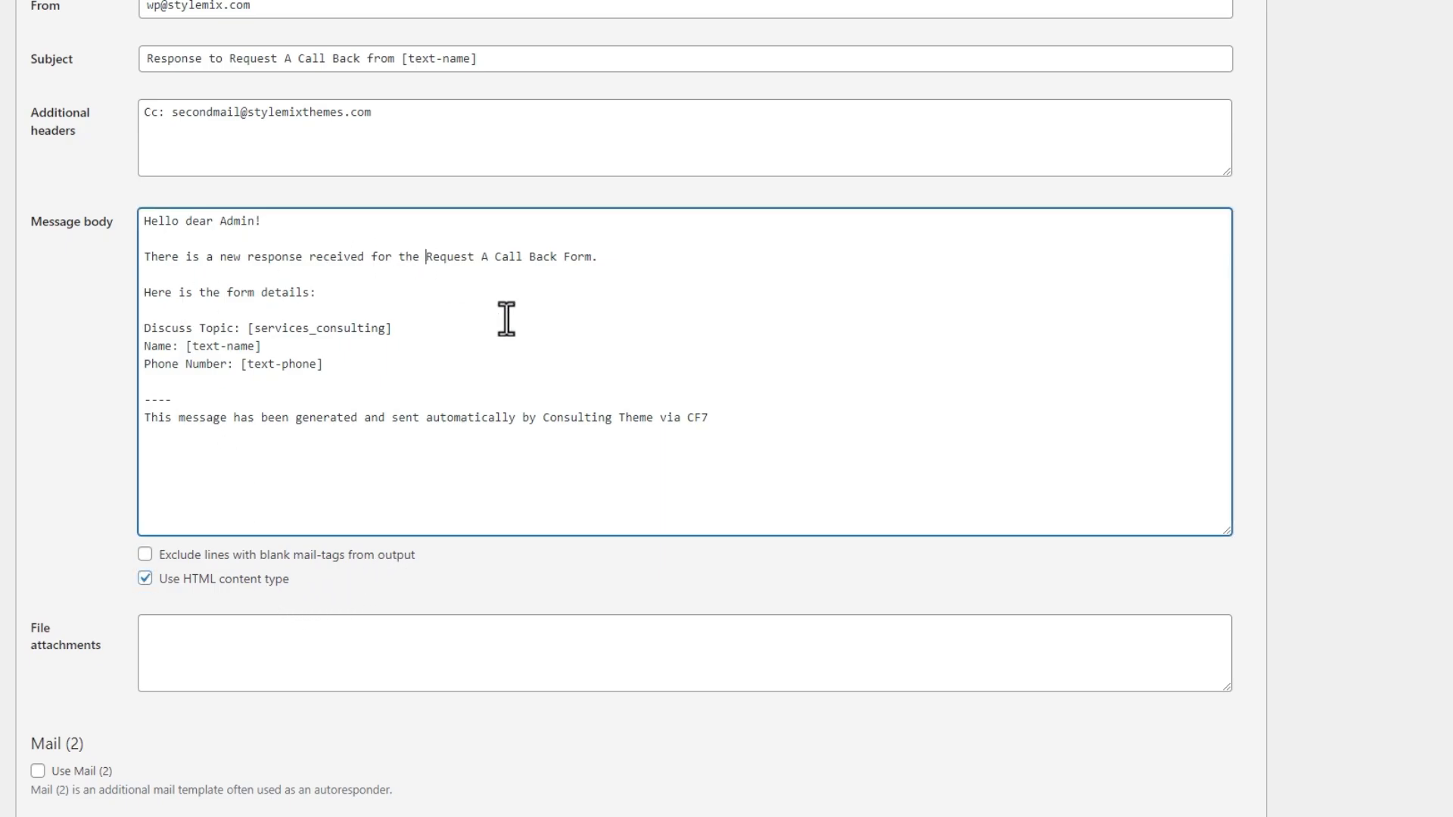
{"action": "type", "text": "<strong>"}
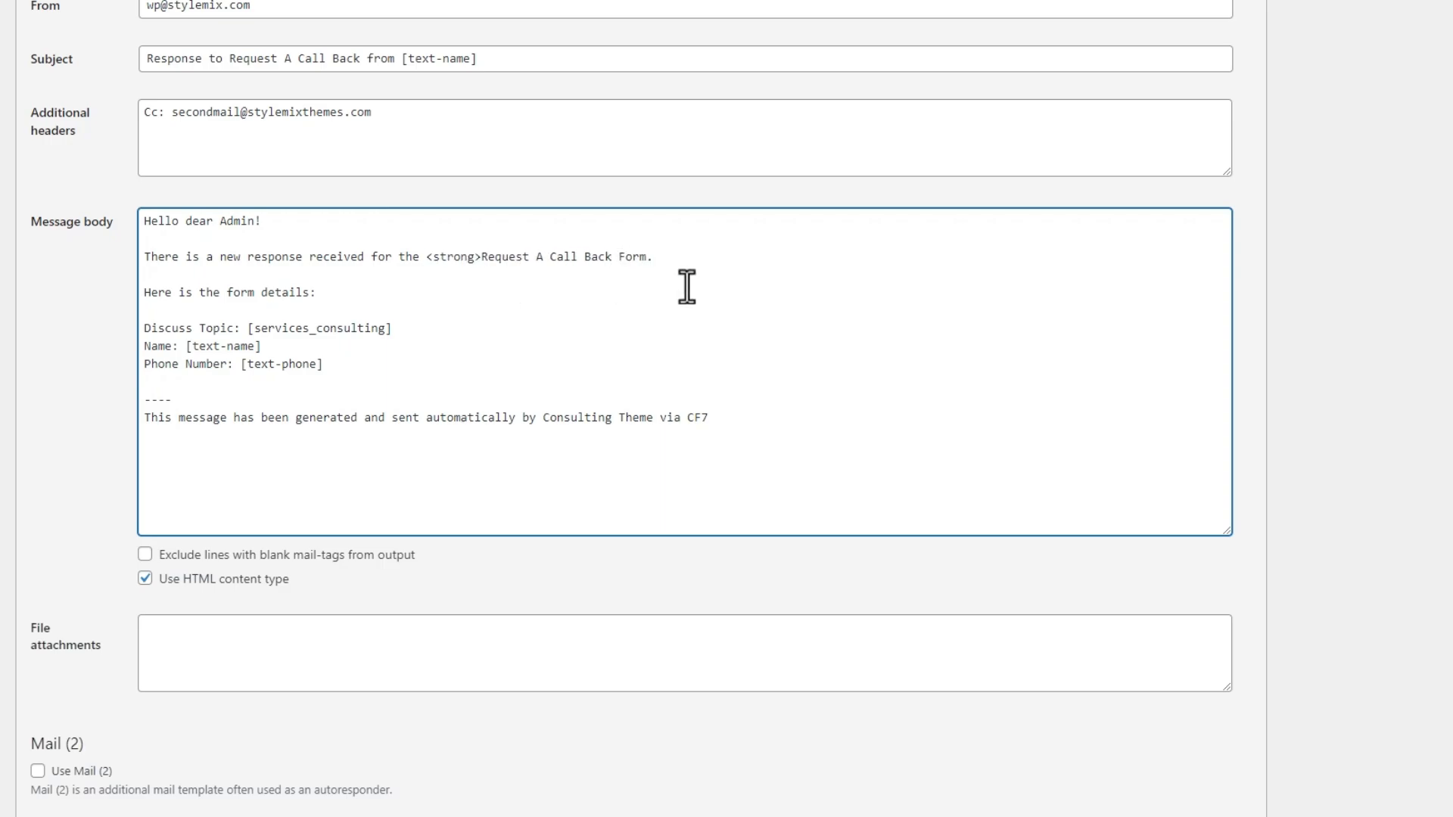
{"action": "key", "text": "ctrl+v"}
{"action": "type", "text": "/"}
{"action": "key", "text": "Left"}
{"action": "key", "text": "Left"}
- Wrap the automated-message footer line in <i></i> italic tags
{"action": "left_click", "coordinate": [150, 423]}
{"action": "type", "text": "<i>"}
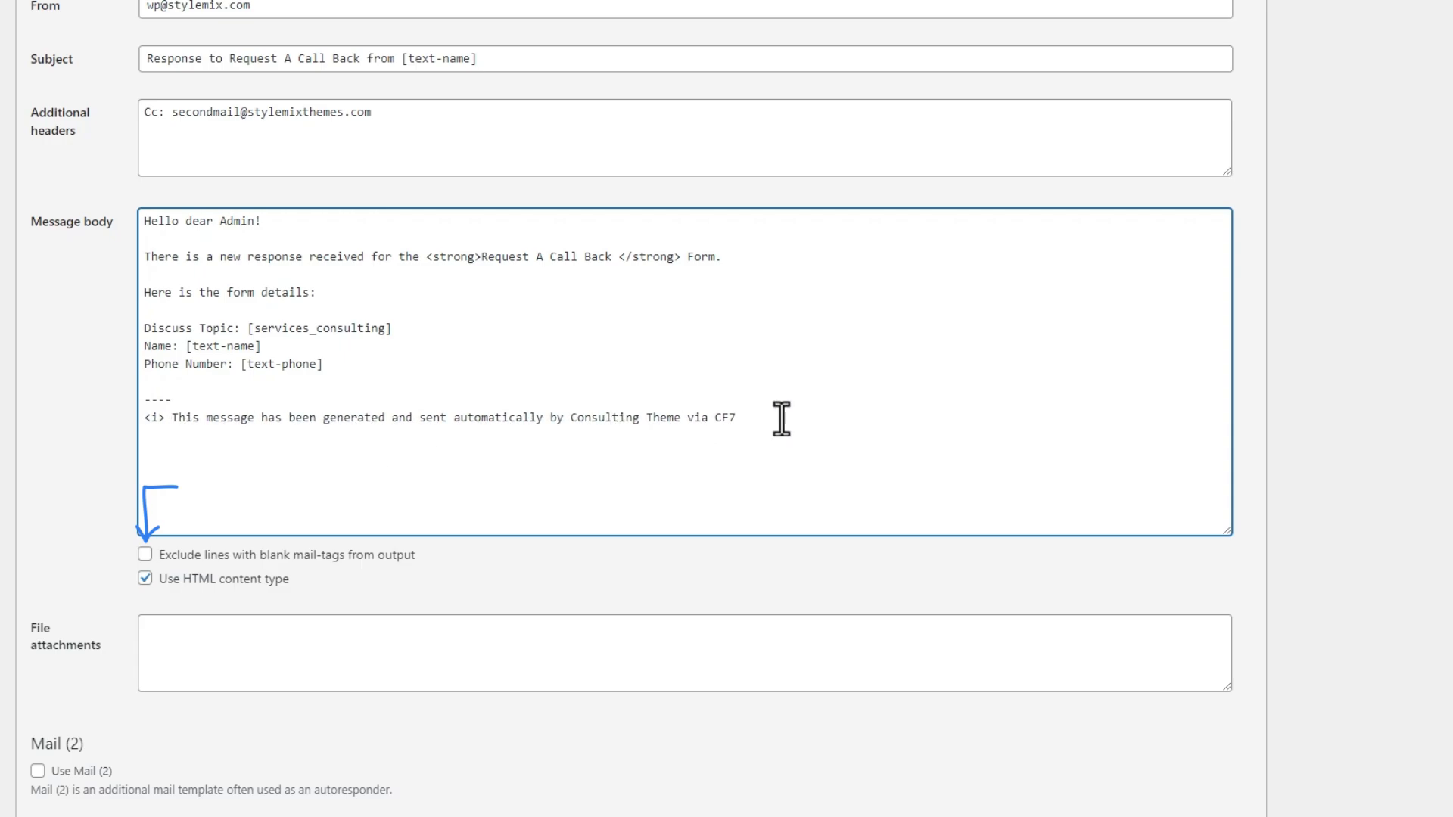
{"action": "left_click", "coordinate": [782, 424]}
{"action": "type", "text": "</i>"}
{"action": "left_click", "coordinate": [750, 584]}
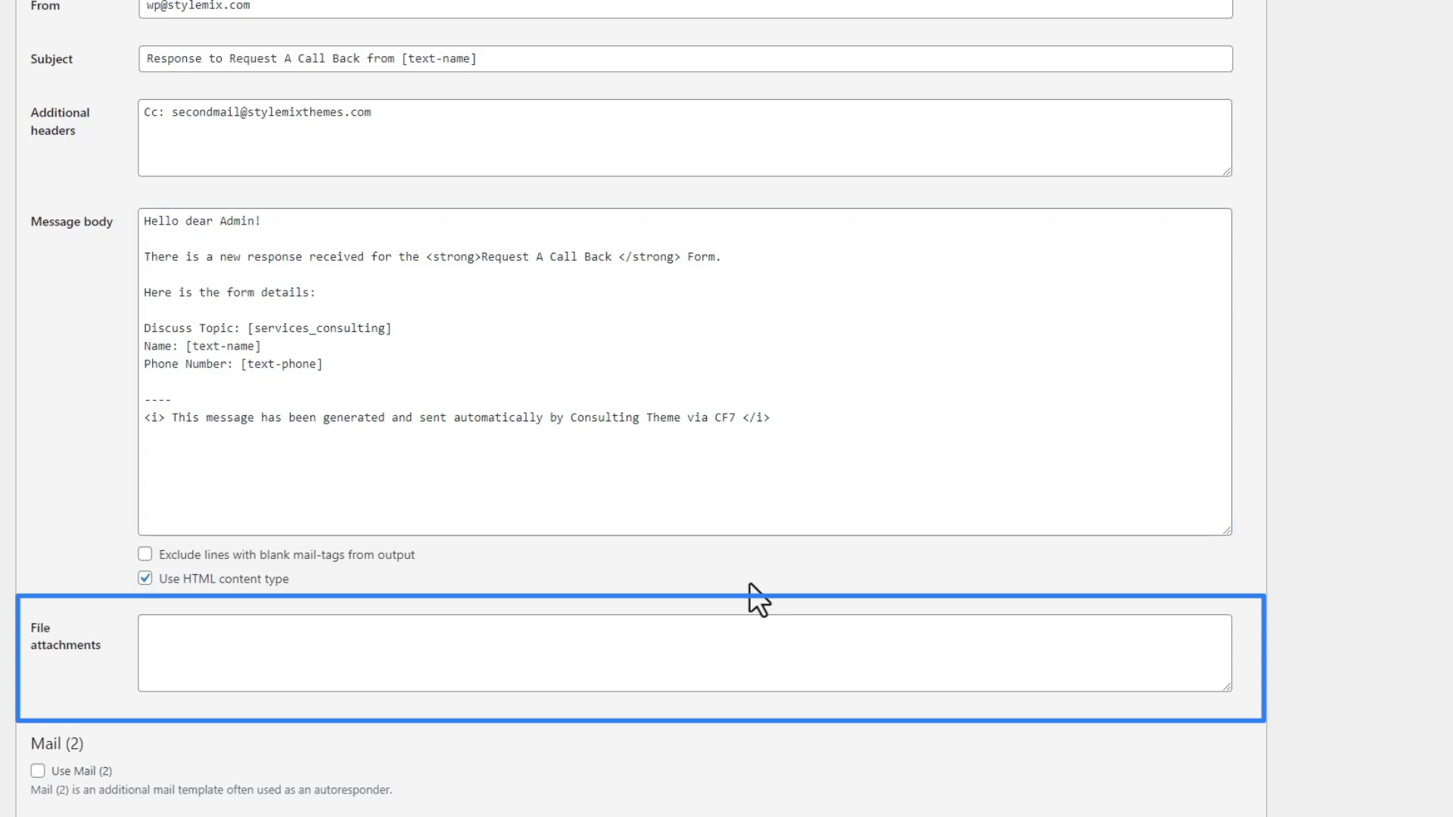
{"action": "scroll", "coordinate": [750, 584], "scroll_direction": "down", "scroll_amount": 2}
{"action": "left_click", "coordinate": [66, 638]}
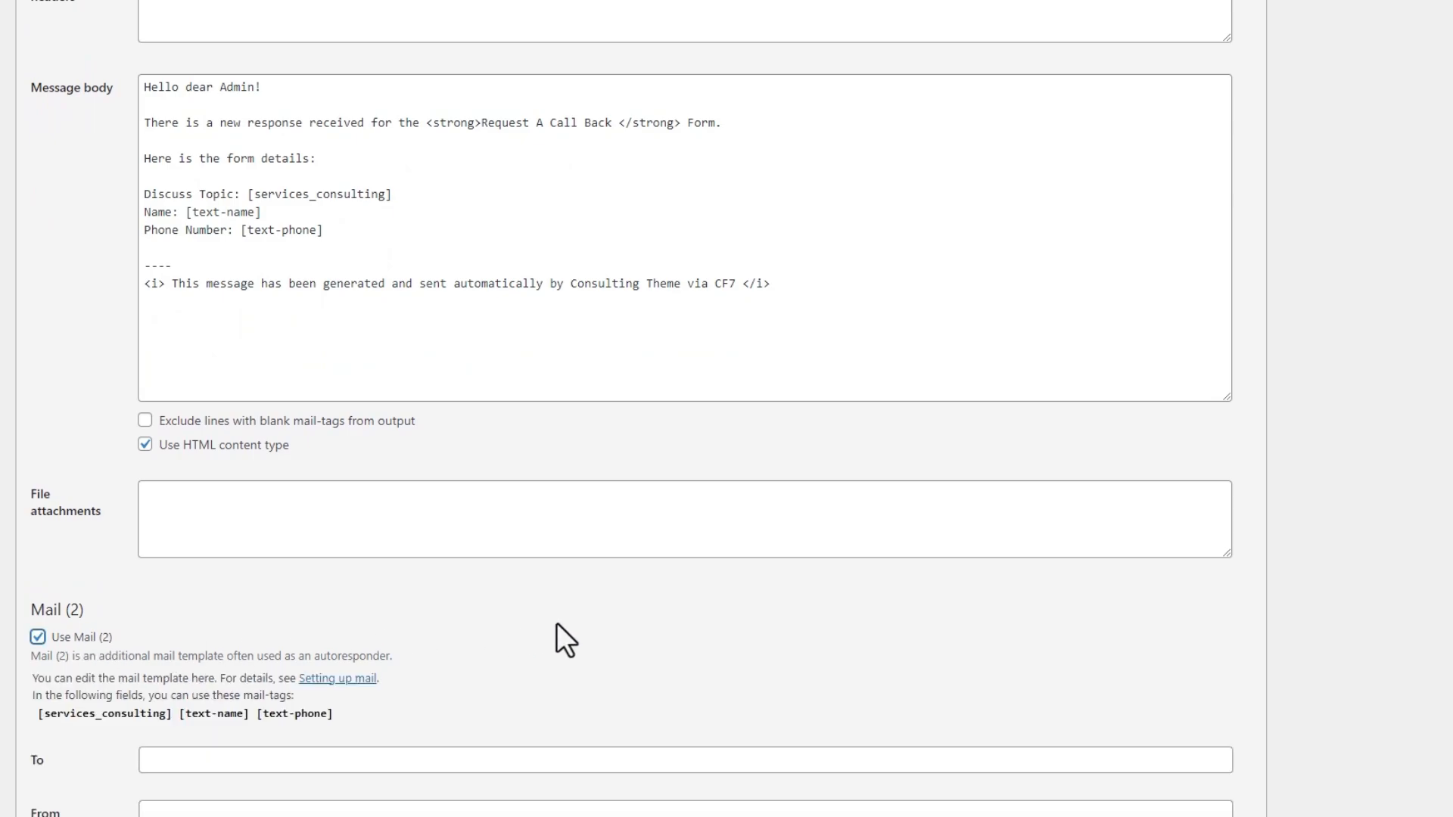
{"action": "scroll", "coordinate": [562, 624], "scroll_direction": "down", "scroll_amount": 8}
{"action": "scroll", "coordinate": [562, 624], "scroll_direction": "down", "scroll_amount": 4}
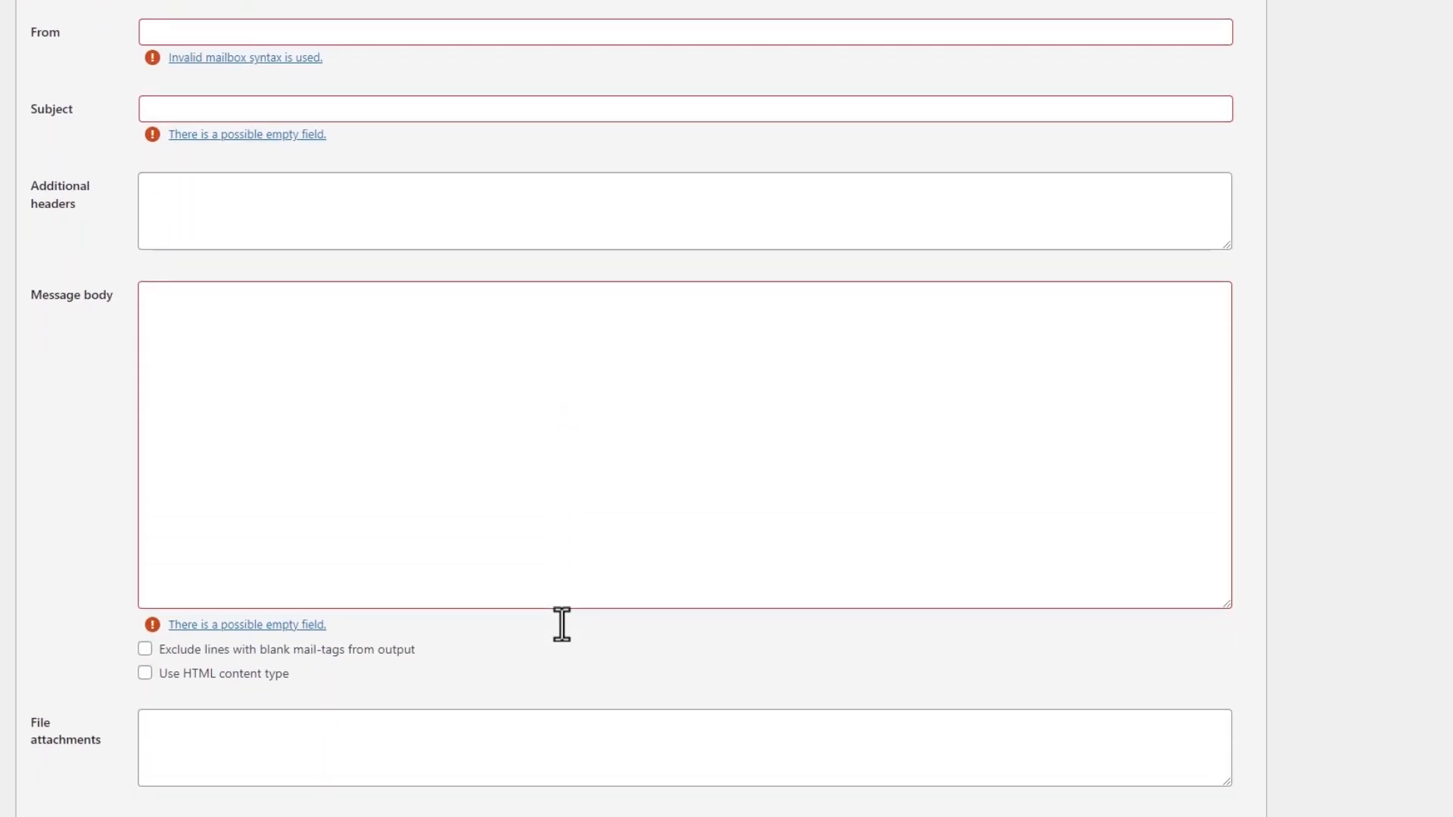
{"action": "scroll", "coordinate": [562, 624], "scroll_direction": "up", "scroll_amount": 1}
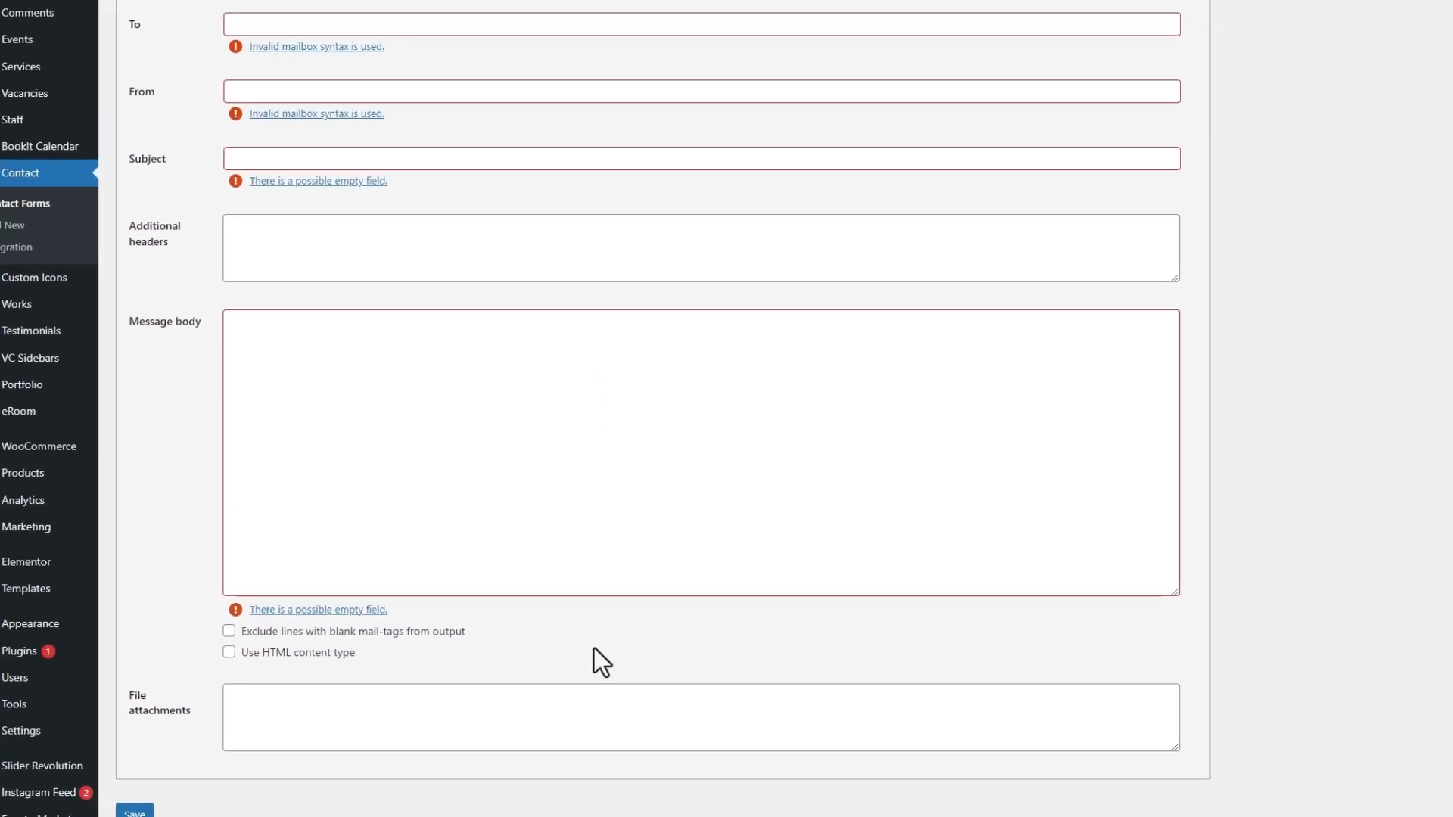
{"action": "scroll", "coordinate": [565, 627], "scroll_direction": "up", "scroll_amount": 2}
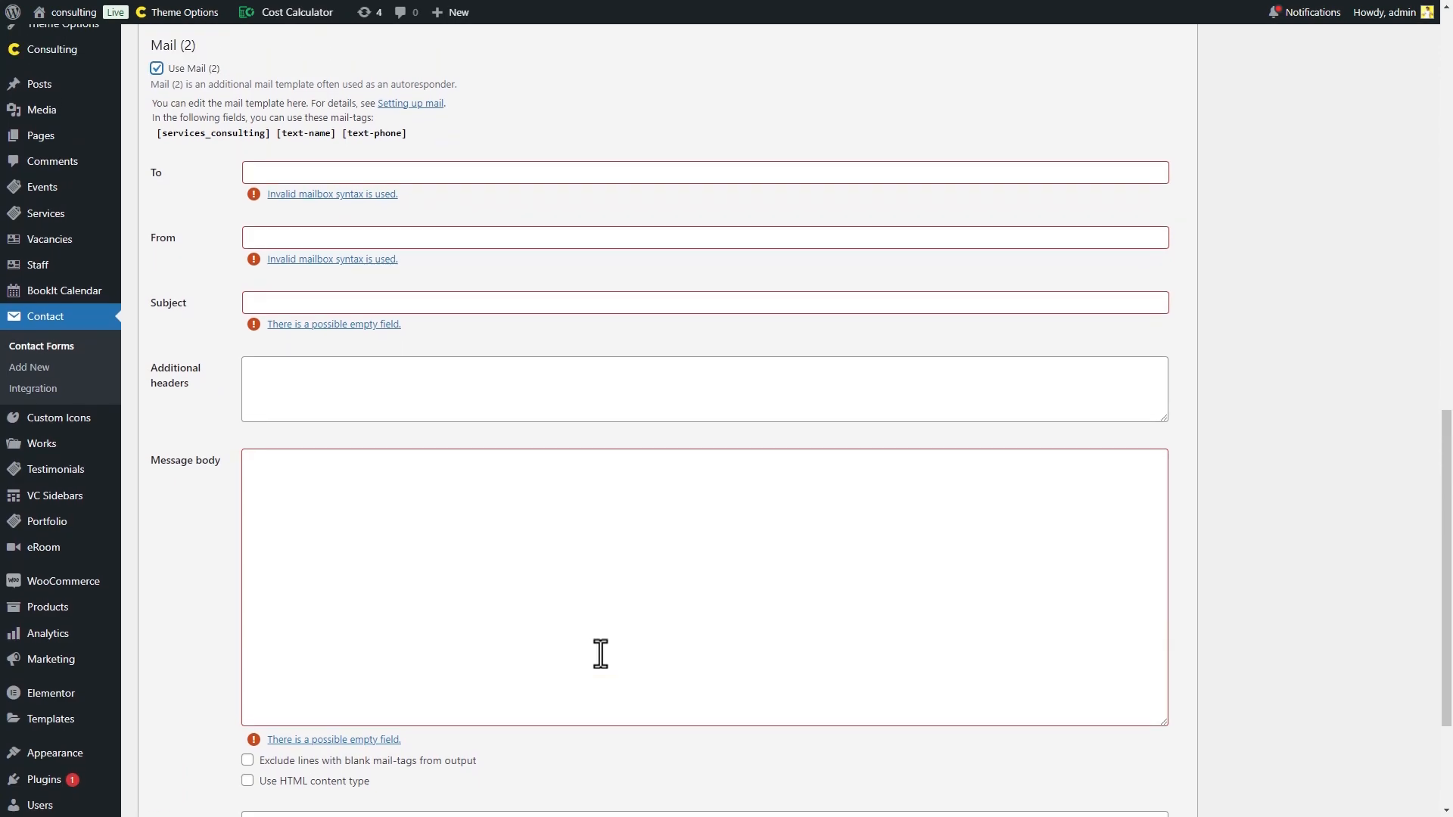
{"action": "scroll", "coordinate": [600, 653], "scroll_direction": "up", "scroll_amount": 4}
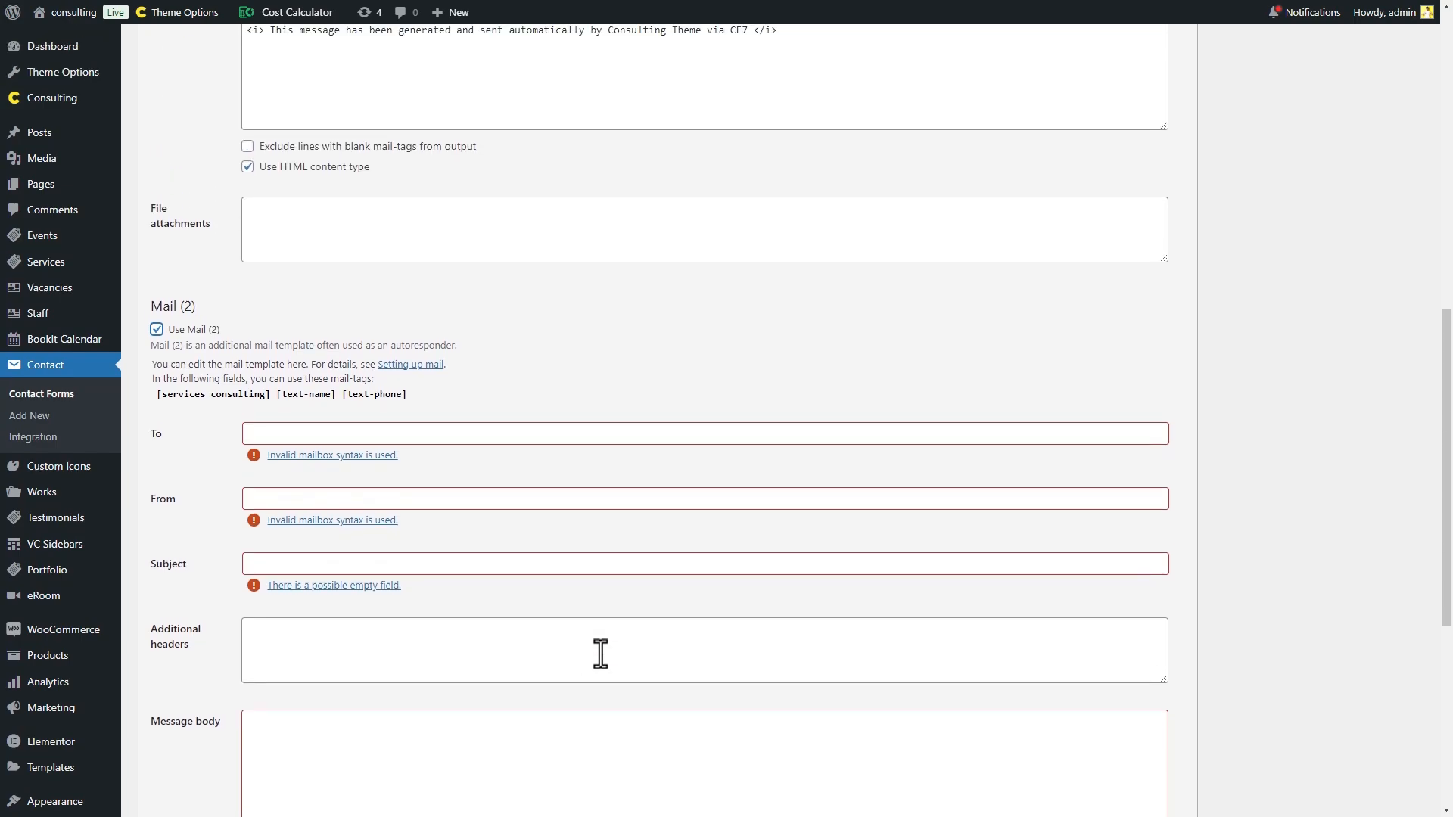
{"action": "left_click", "coordinate": [156, 400]}
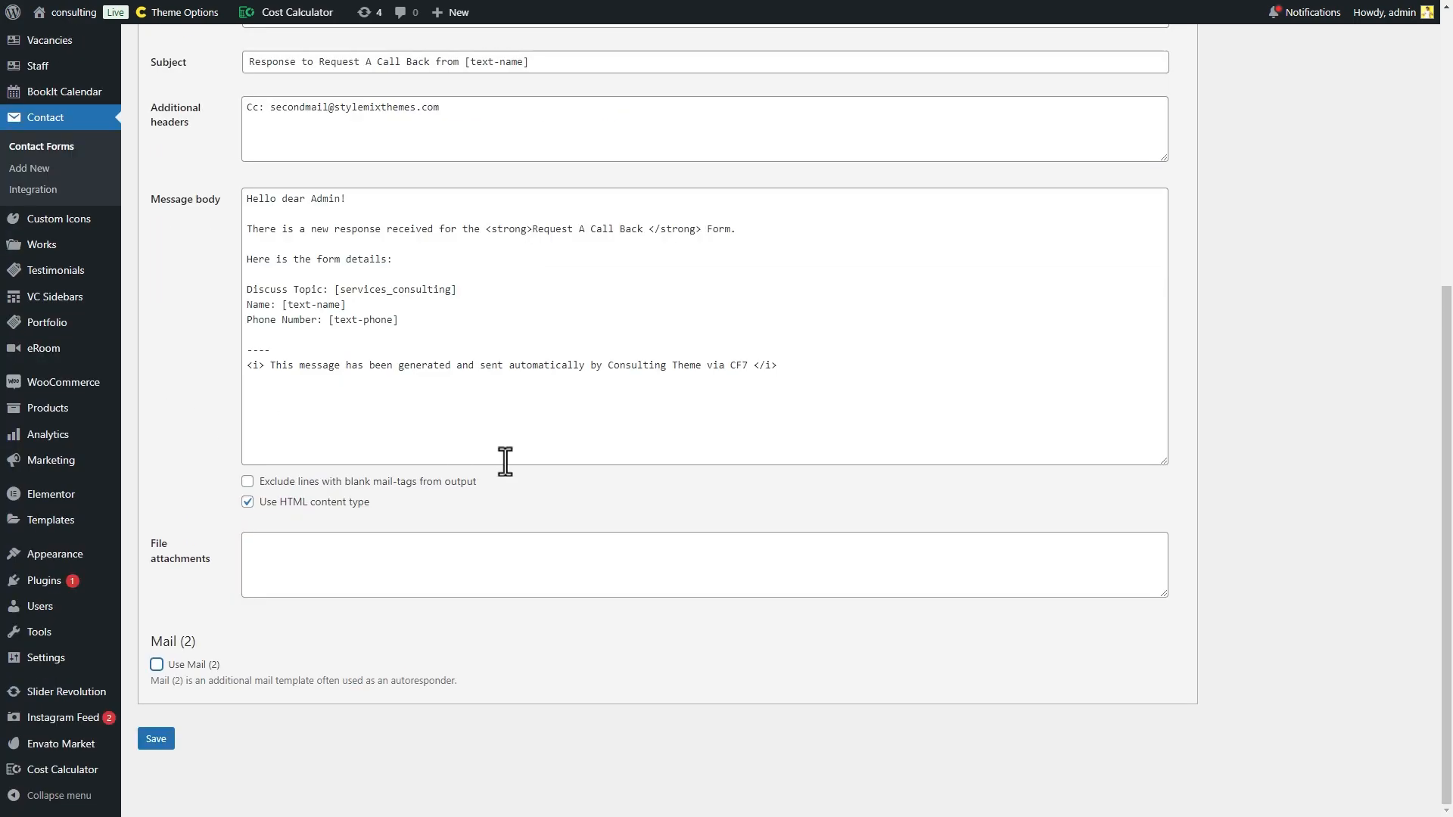
{"action": "scroll", "coordinate": [820, 669], "scroll_direction": "up", "scroll_amount": 6}
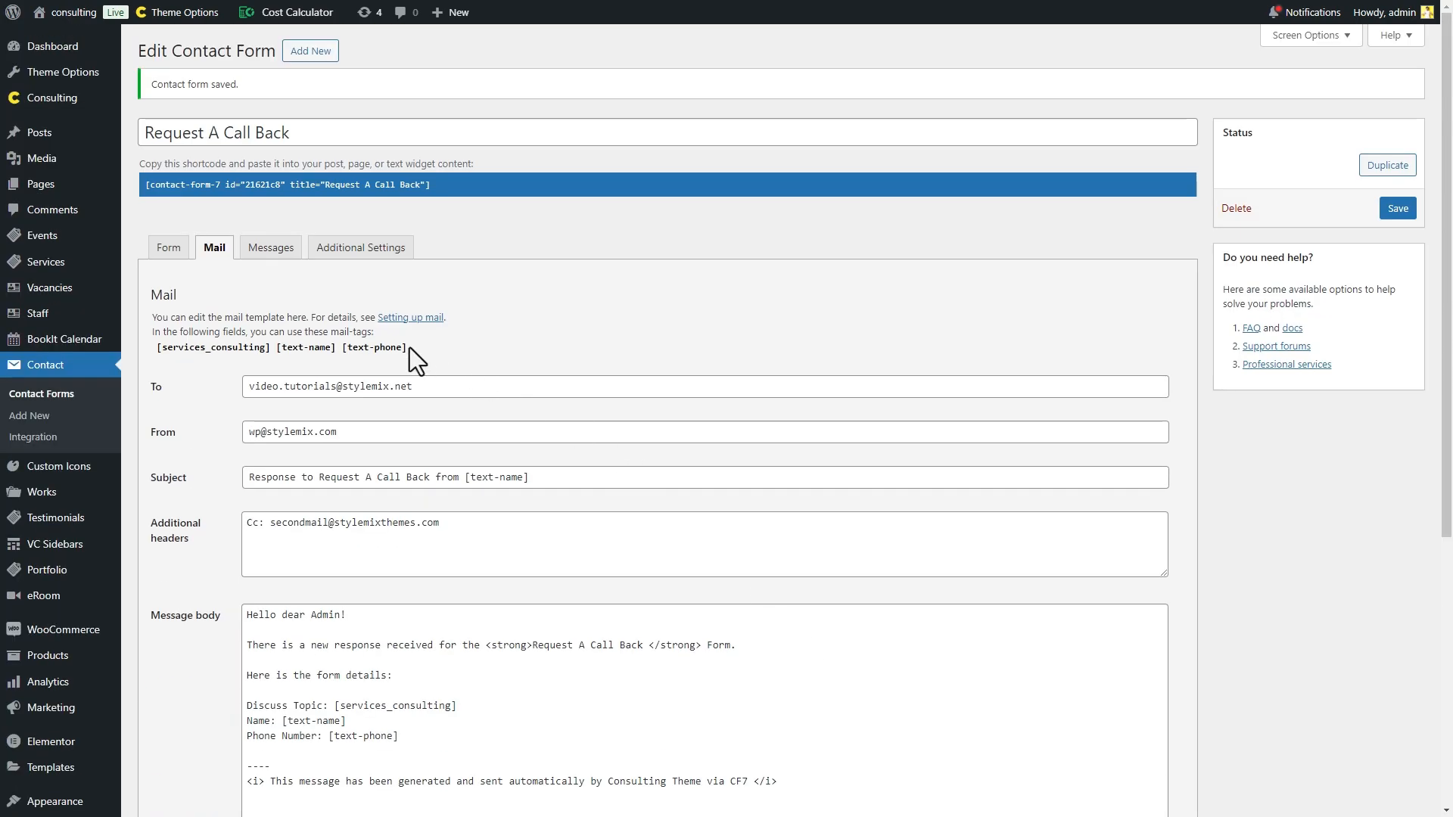
- Review the Messages and Additional Settings tabs, save the form, then open the live Contact us topic dropdown
{"action": "left_click", "coordinate": [271, 250]}
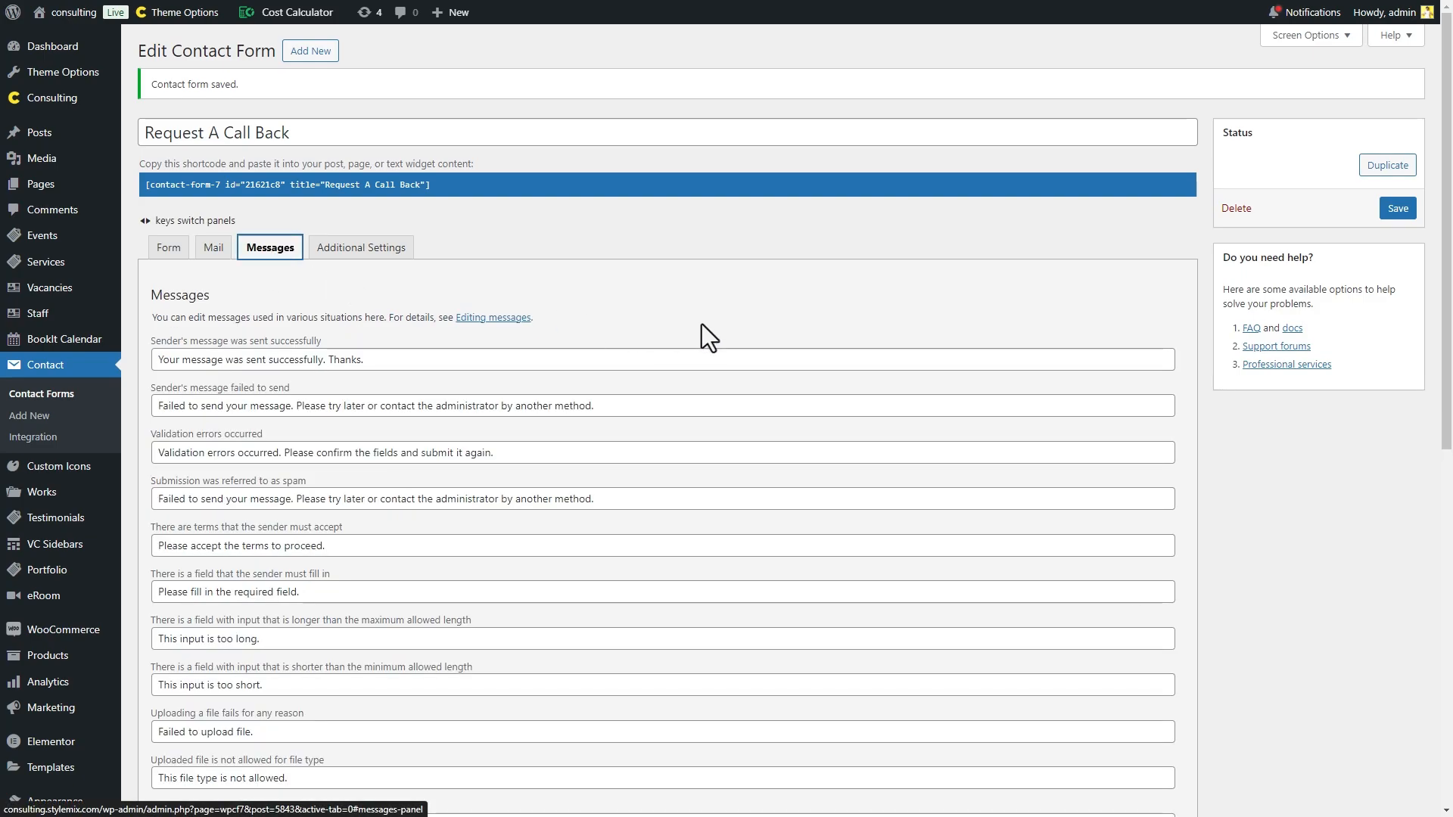
{"action": "scroll", "coordinate": [702, 324], "scroll_direction": "down", "scroll_amount": 9}
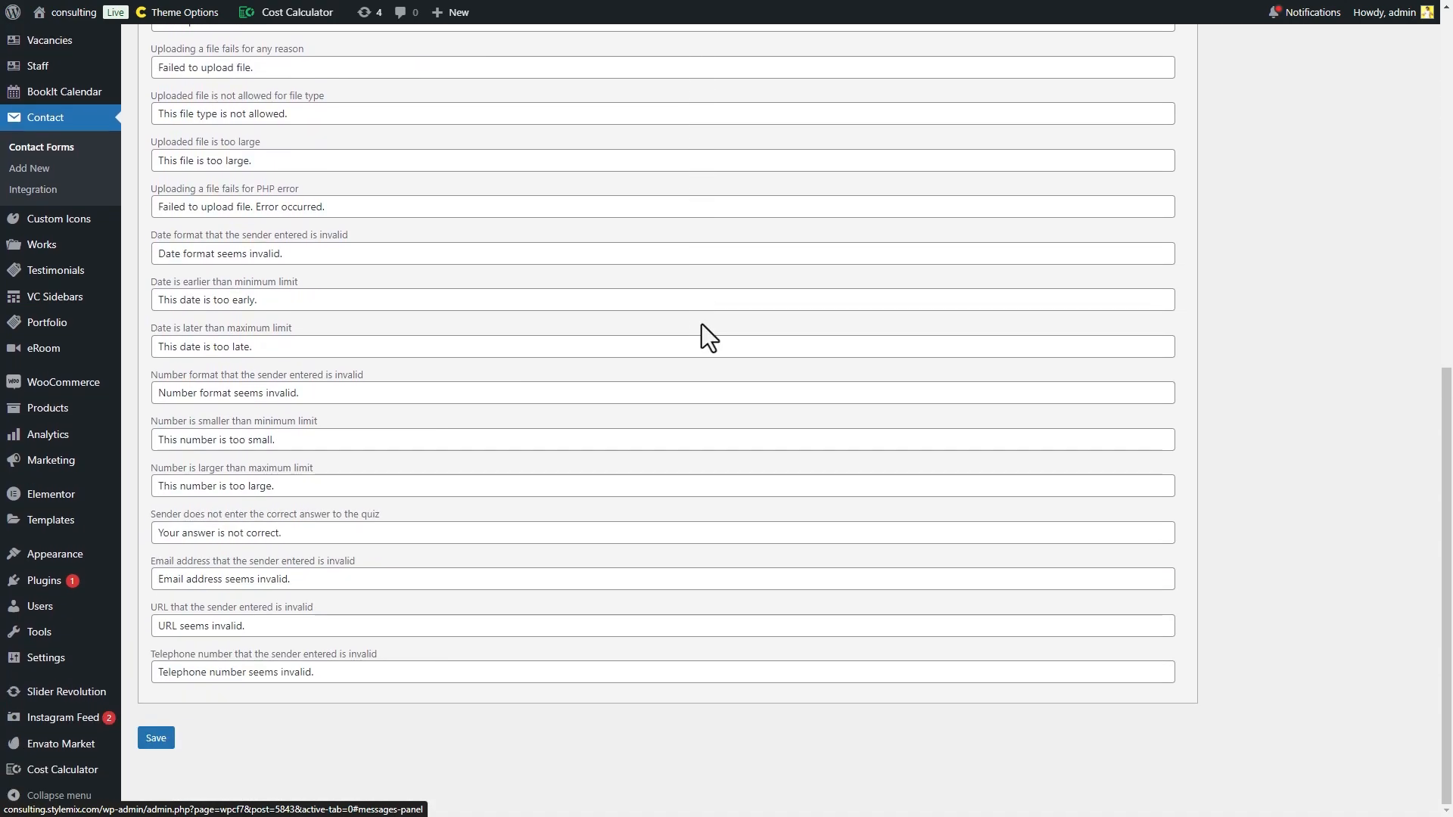
{"action": "scroll", "coordinate": [702, 324], "scroll_direction": "up", "scroll_amount": 10}
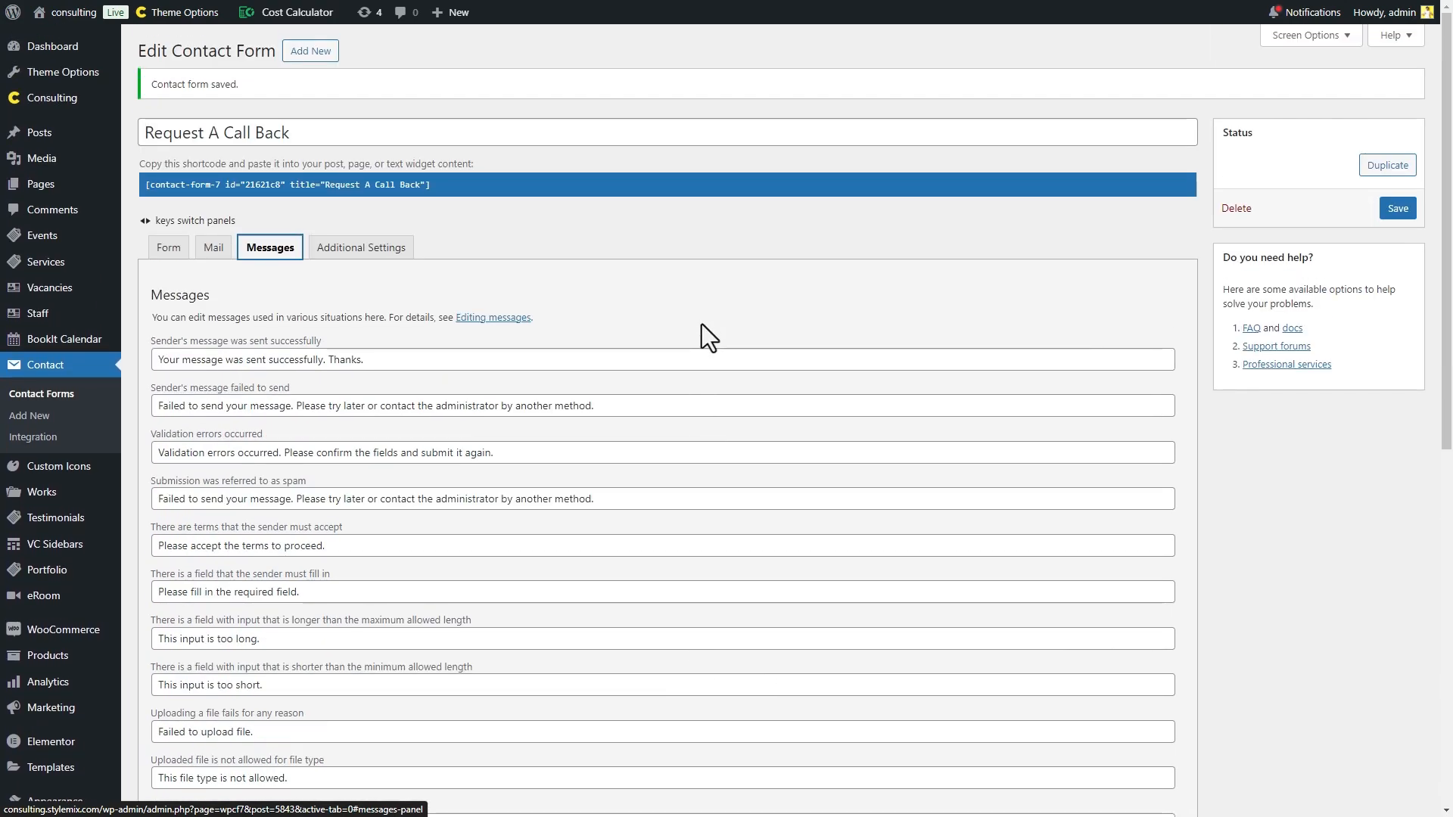
{"action": "left_click", "coordinate": [394, 248]}
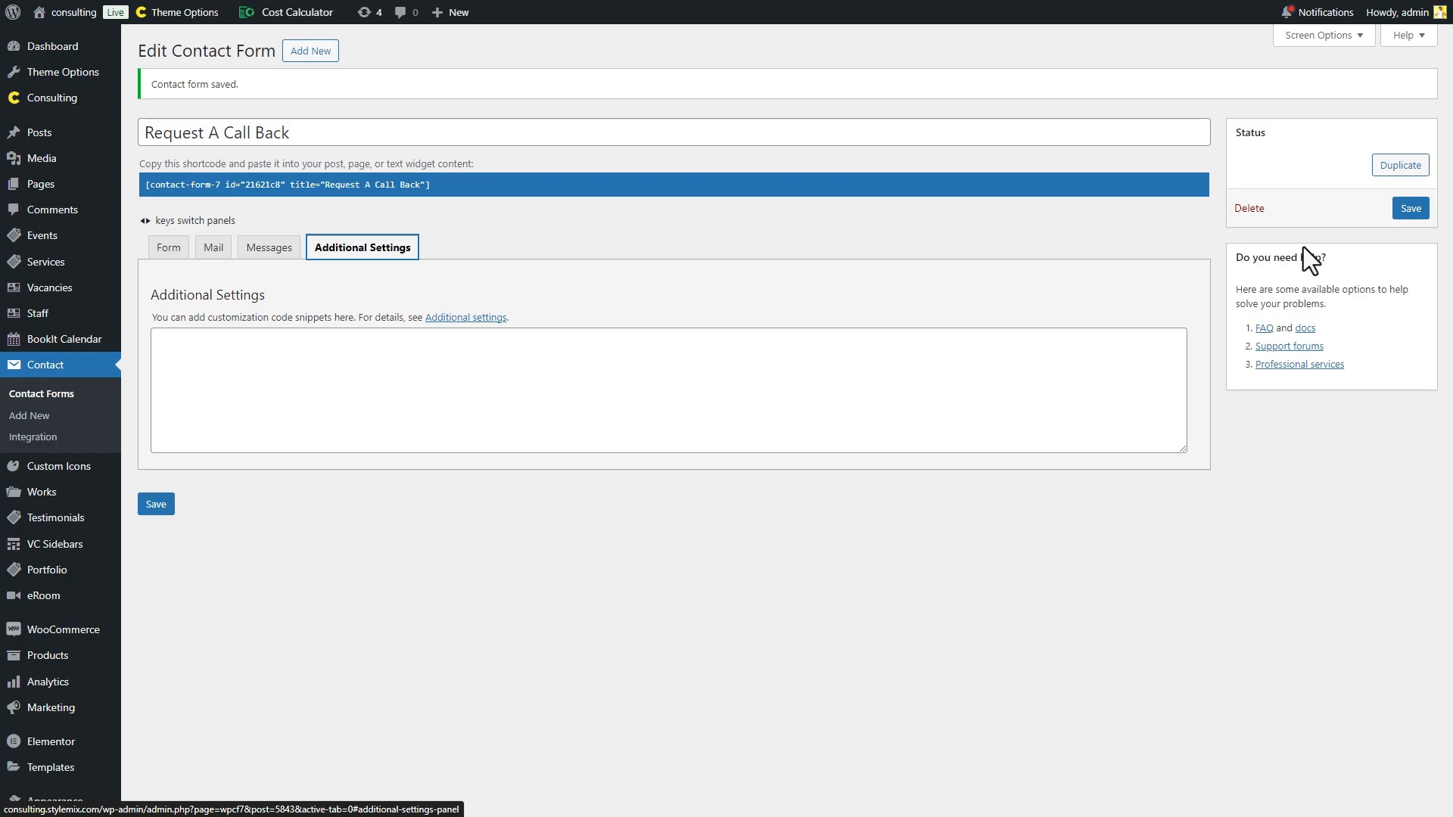
{"action": "left_click", "coordinate": [1409, 209]}
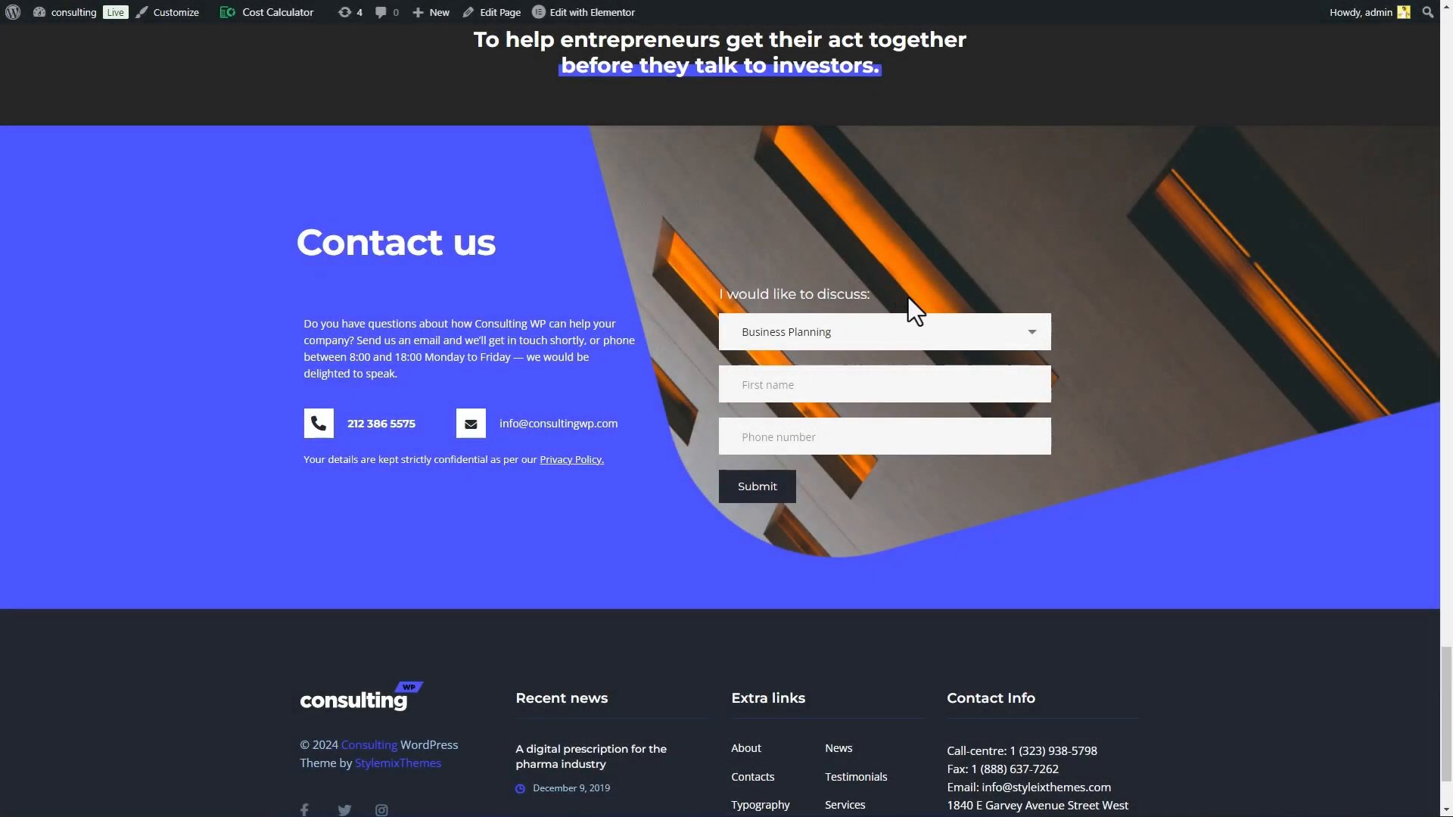
{"action": "left_click", "coordinate": [931, 333]}
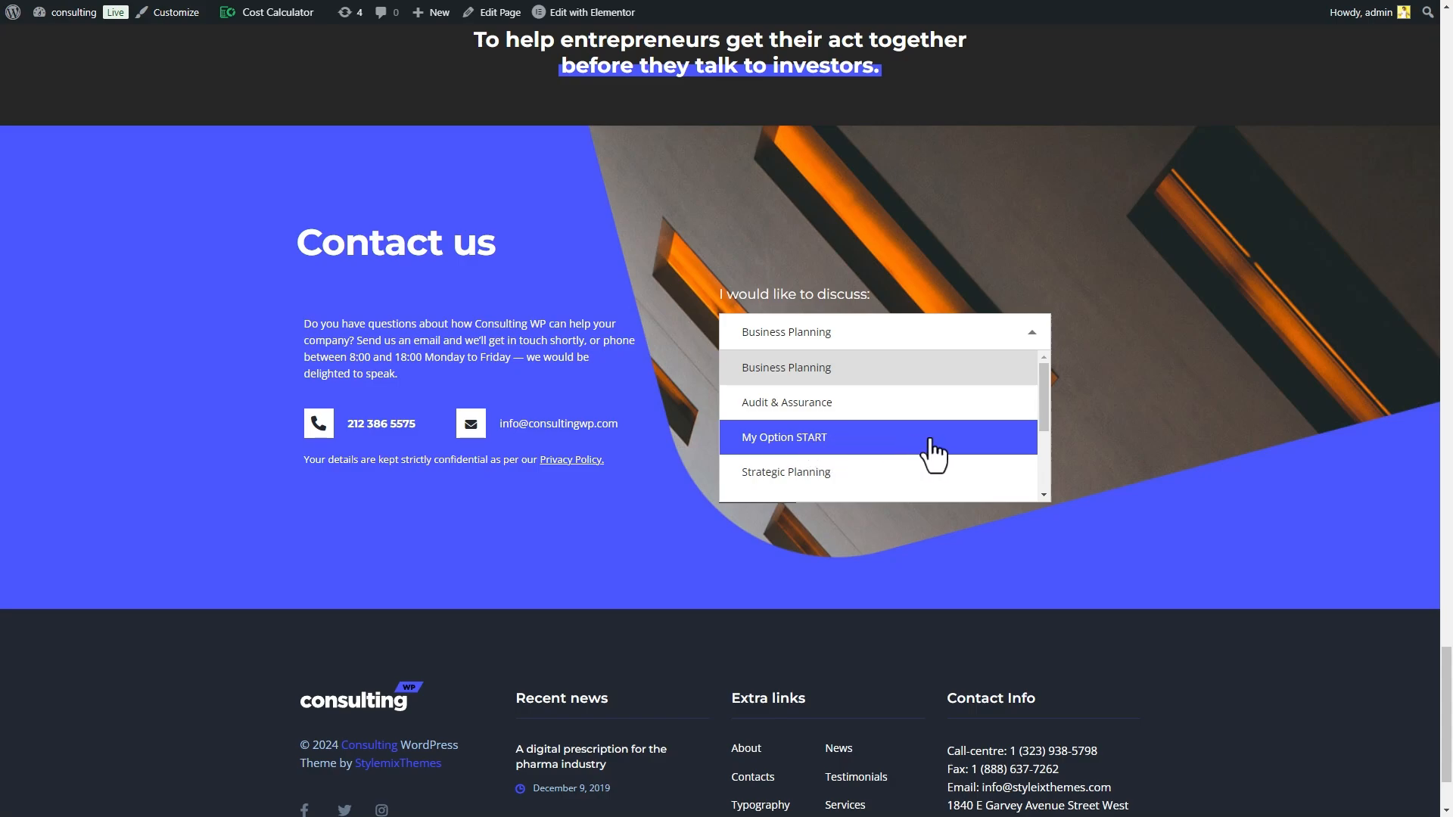
- Choose 'Audit & Assurance' as the discussion topic and submit the test call-back request
{"action": "scroll", "coordinate": [938, 439], "scroll_direction": "down", "scroll_amount": 2}
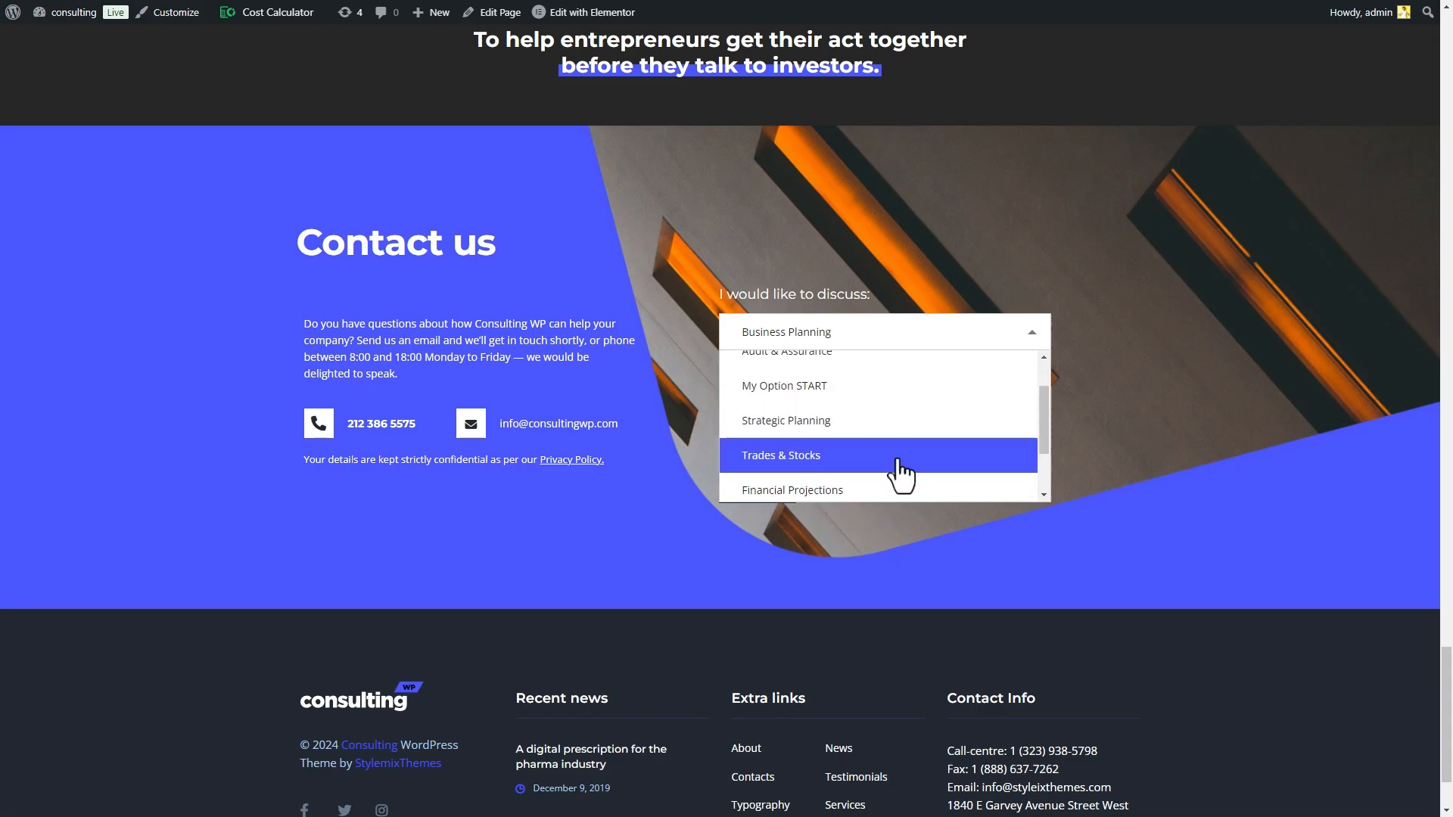
{"action": "scroll", "coordinate": [897, 477], "scroll_direction": "up", "scroll_amount": 2}
{"action": "left_click", "coordinate": [832, 417]}
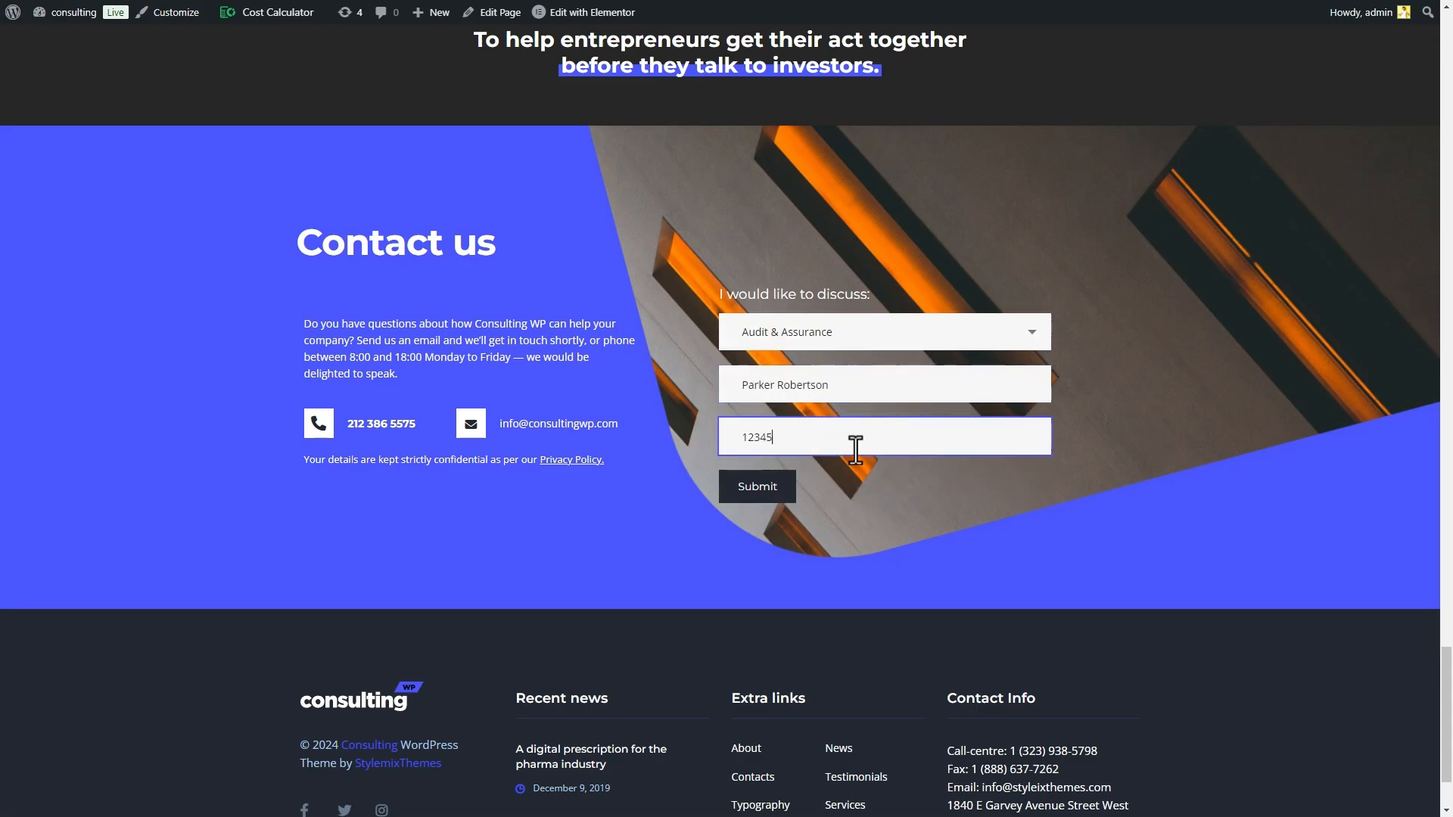
{"action": "left_click", "coordinate": [782, 498]}
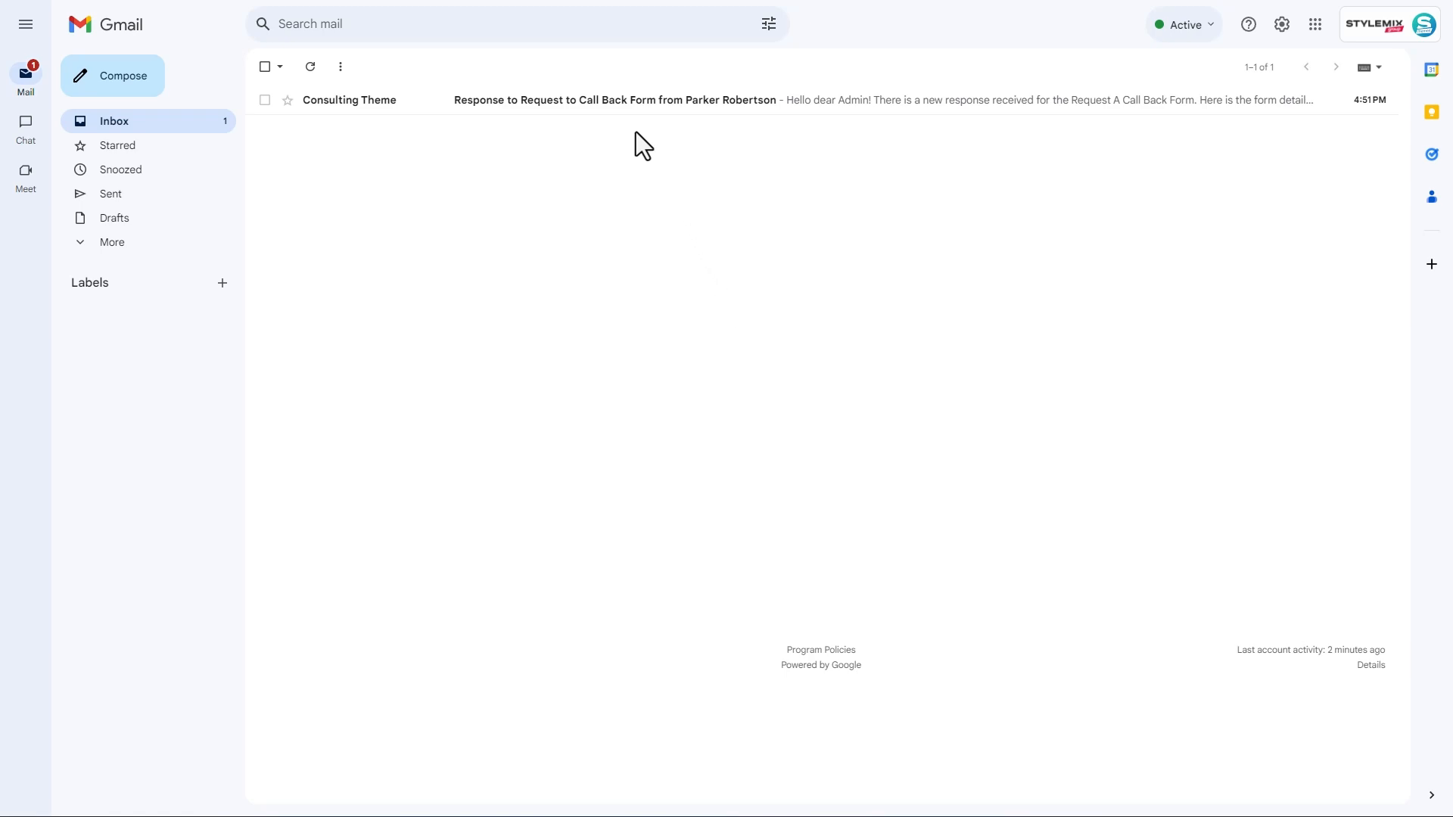
- Open the Consulting Theme call-back notification email in the Gmail inbox
{"action": "left_click", "coordinate": [624, 106]}
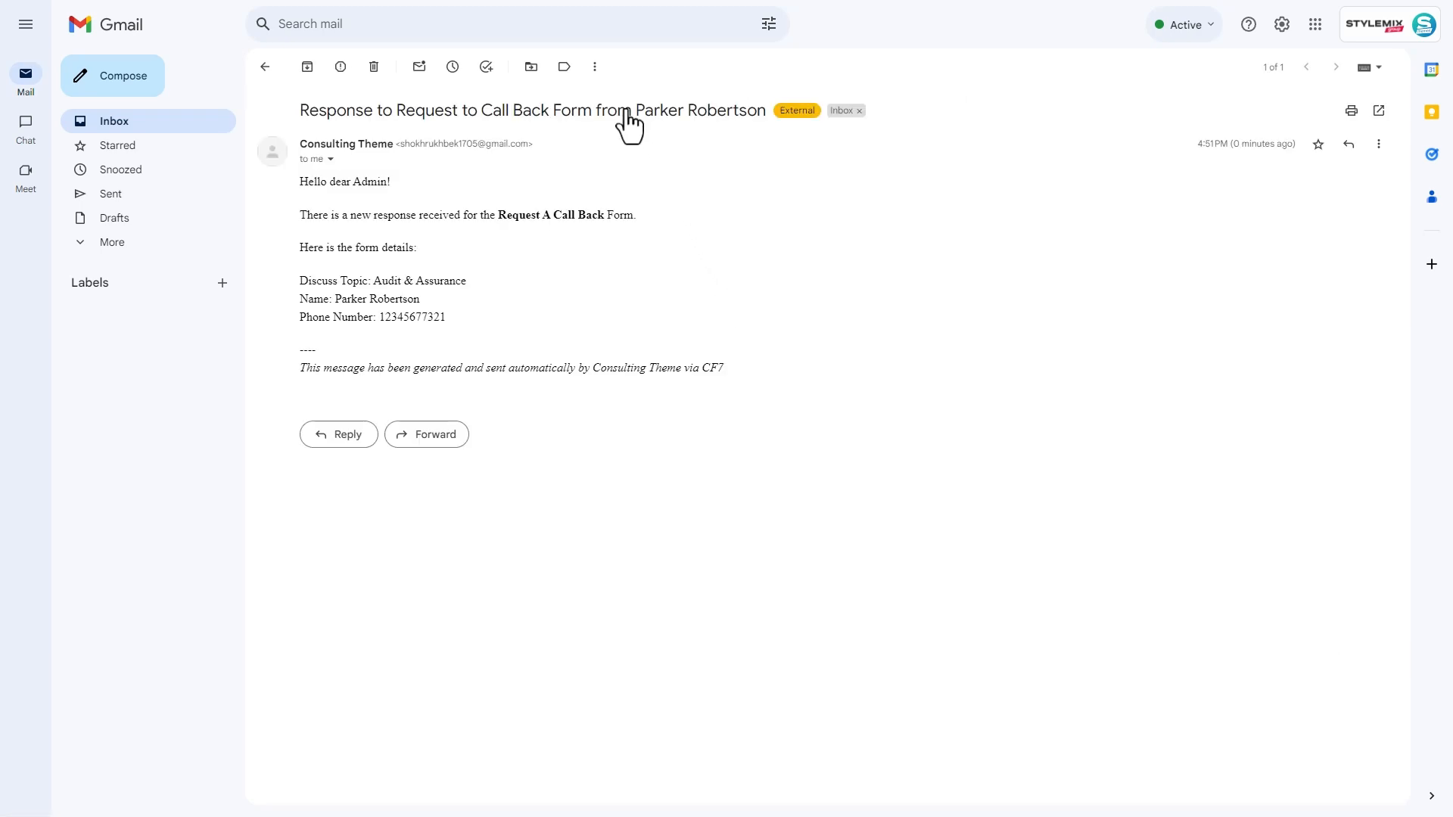